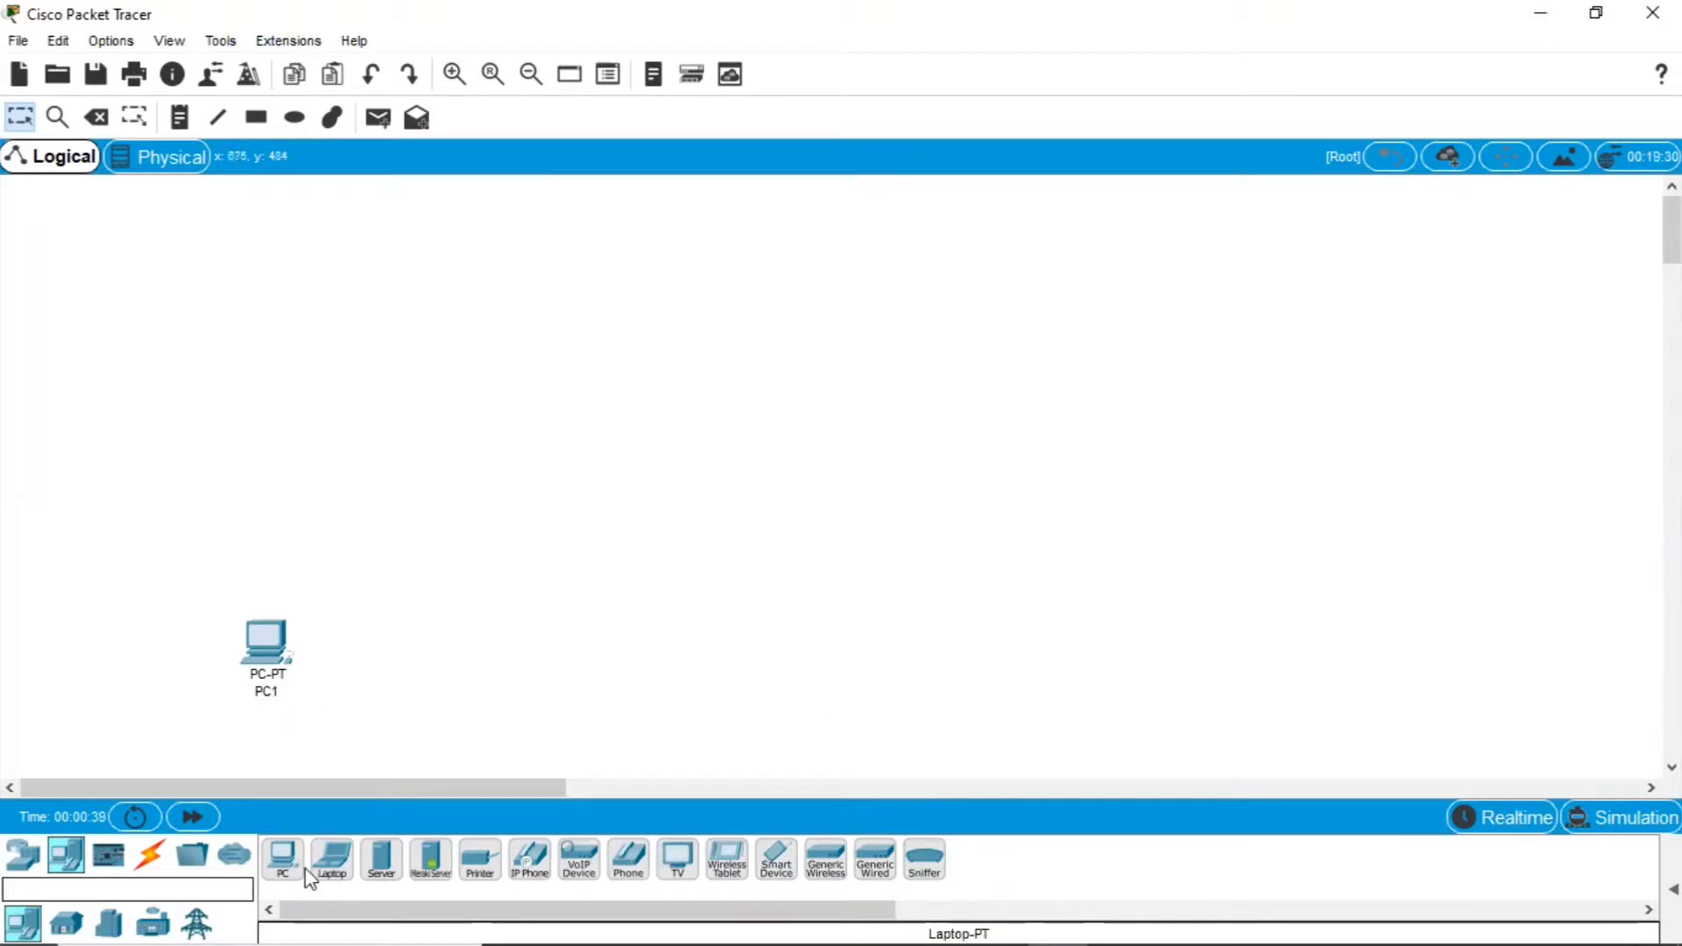
Step: Add three more PCs in a row beside PC1, leaving a gap between the first pair and the second pair
drag(282, 859, 421, 652)
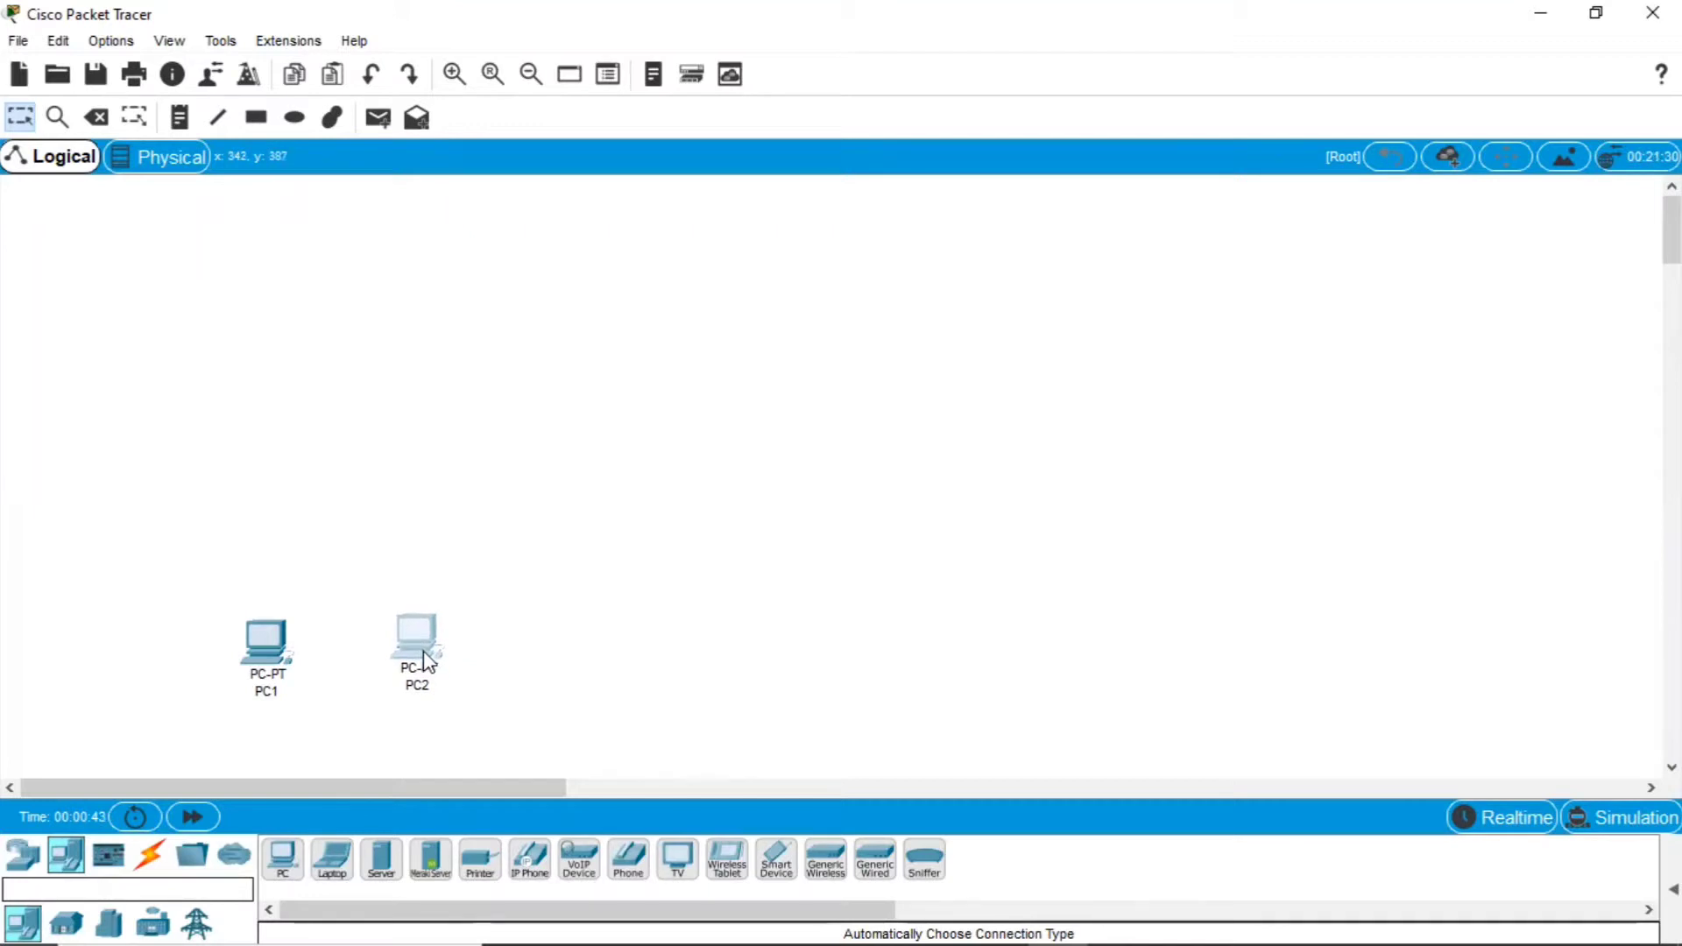
drag(283, 859, 654, 653)
drag(283, 857, 823, 659)
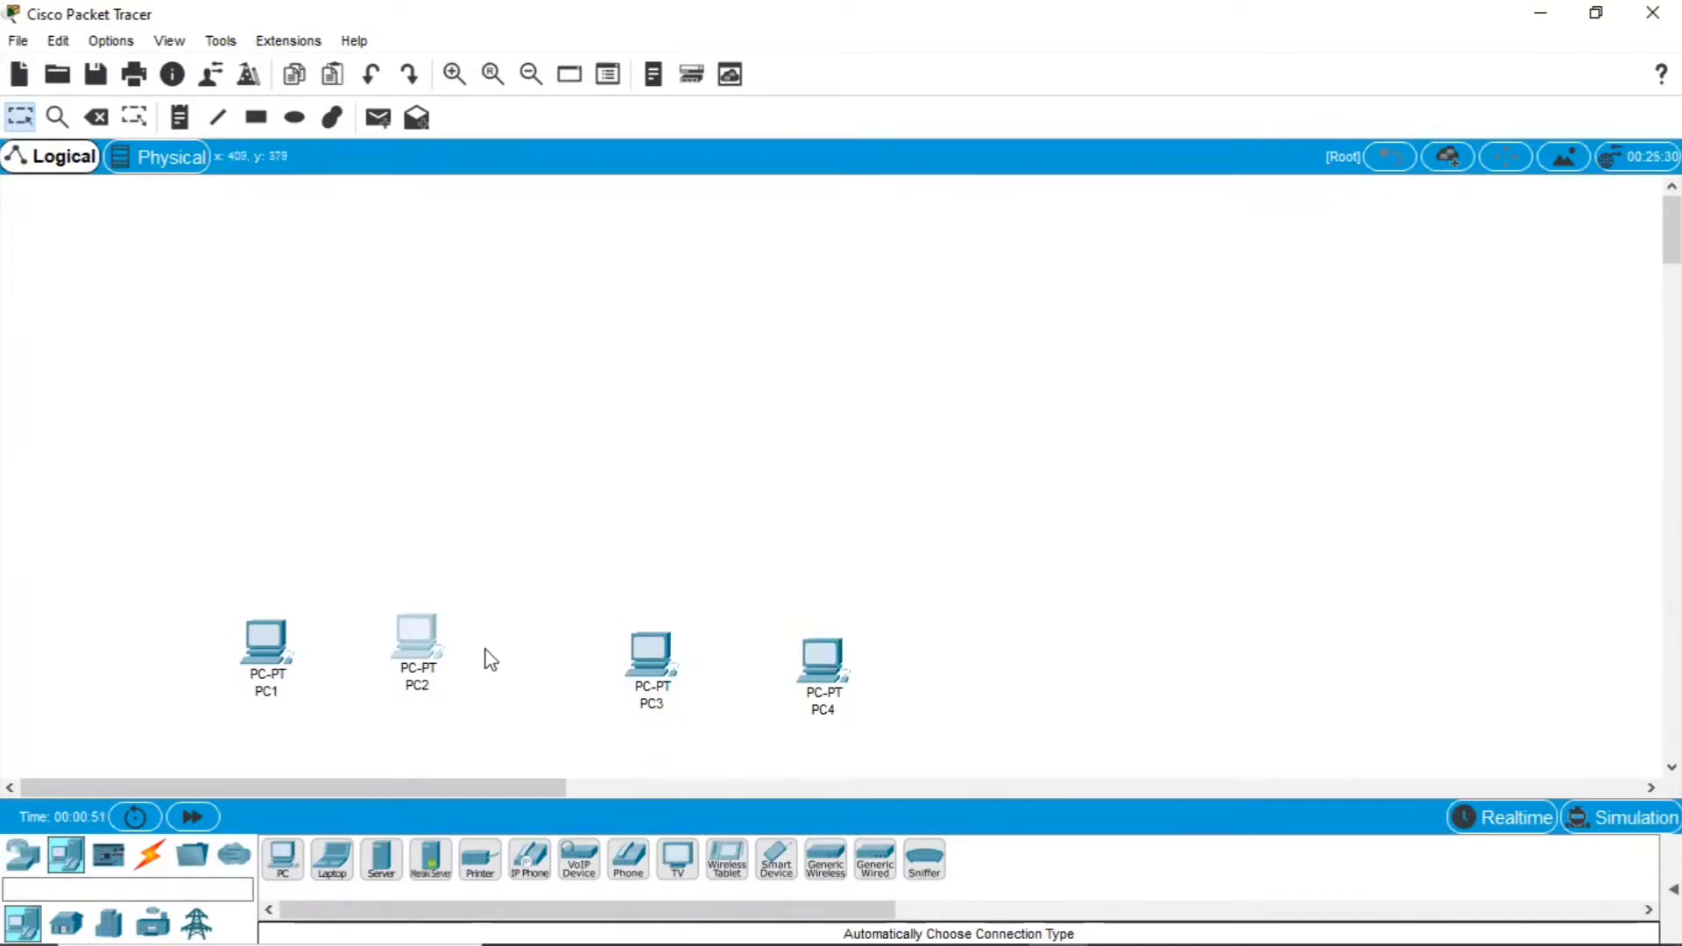
Step: Place a 2960-24TT switch above PC1 and PC2, name it Switch1, and place a second one above PC3 and PC4
click(19, 855)
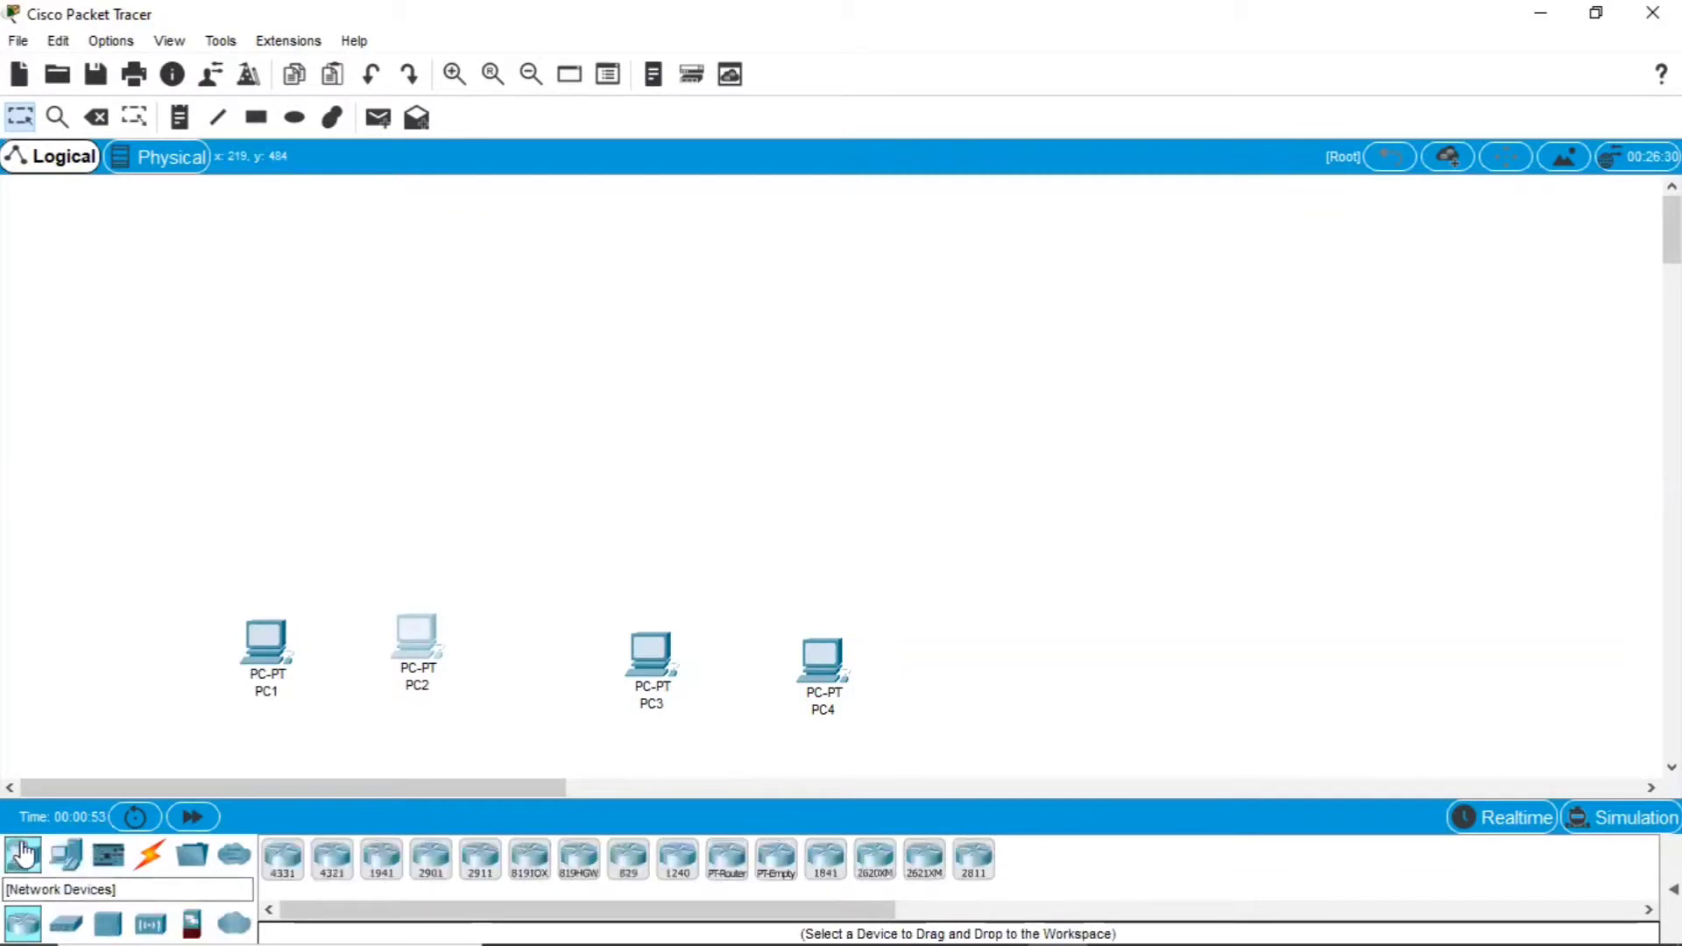
drag(66, 925, 361, 517)
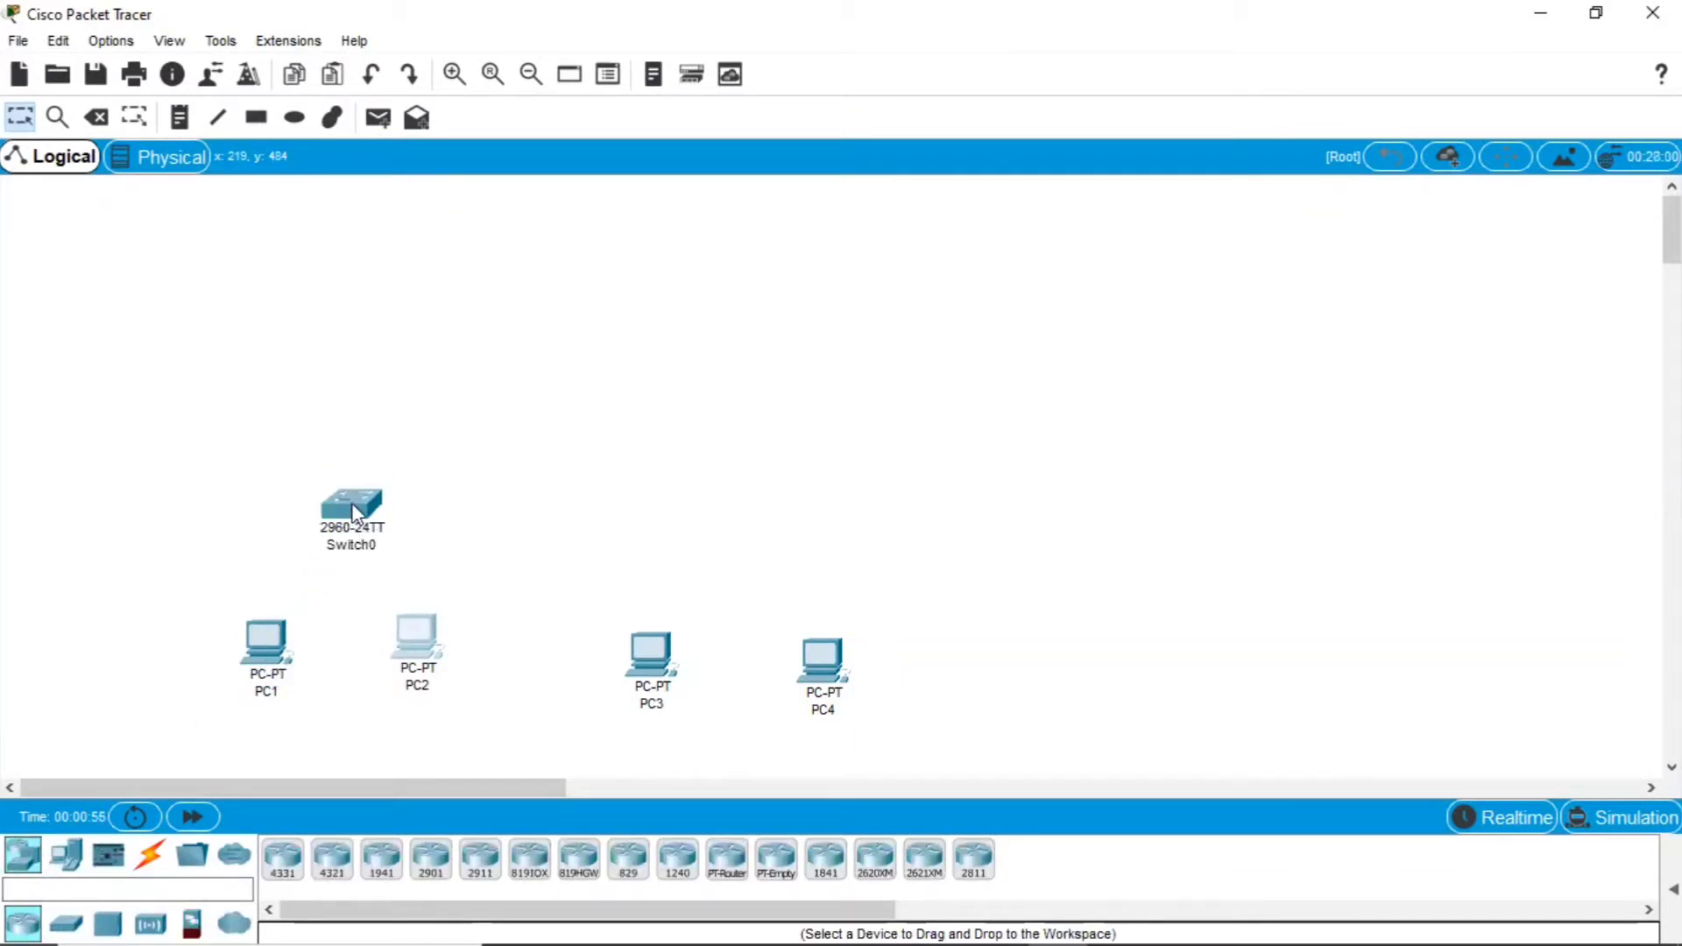
click(375, 546)
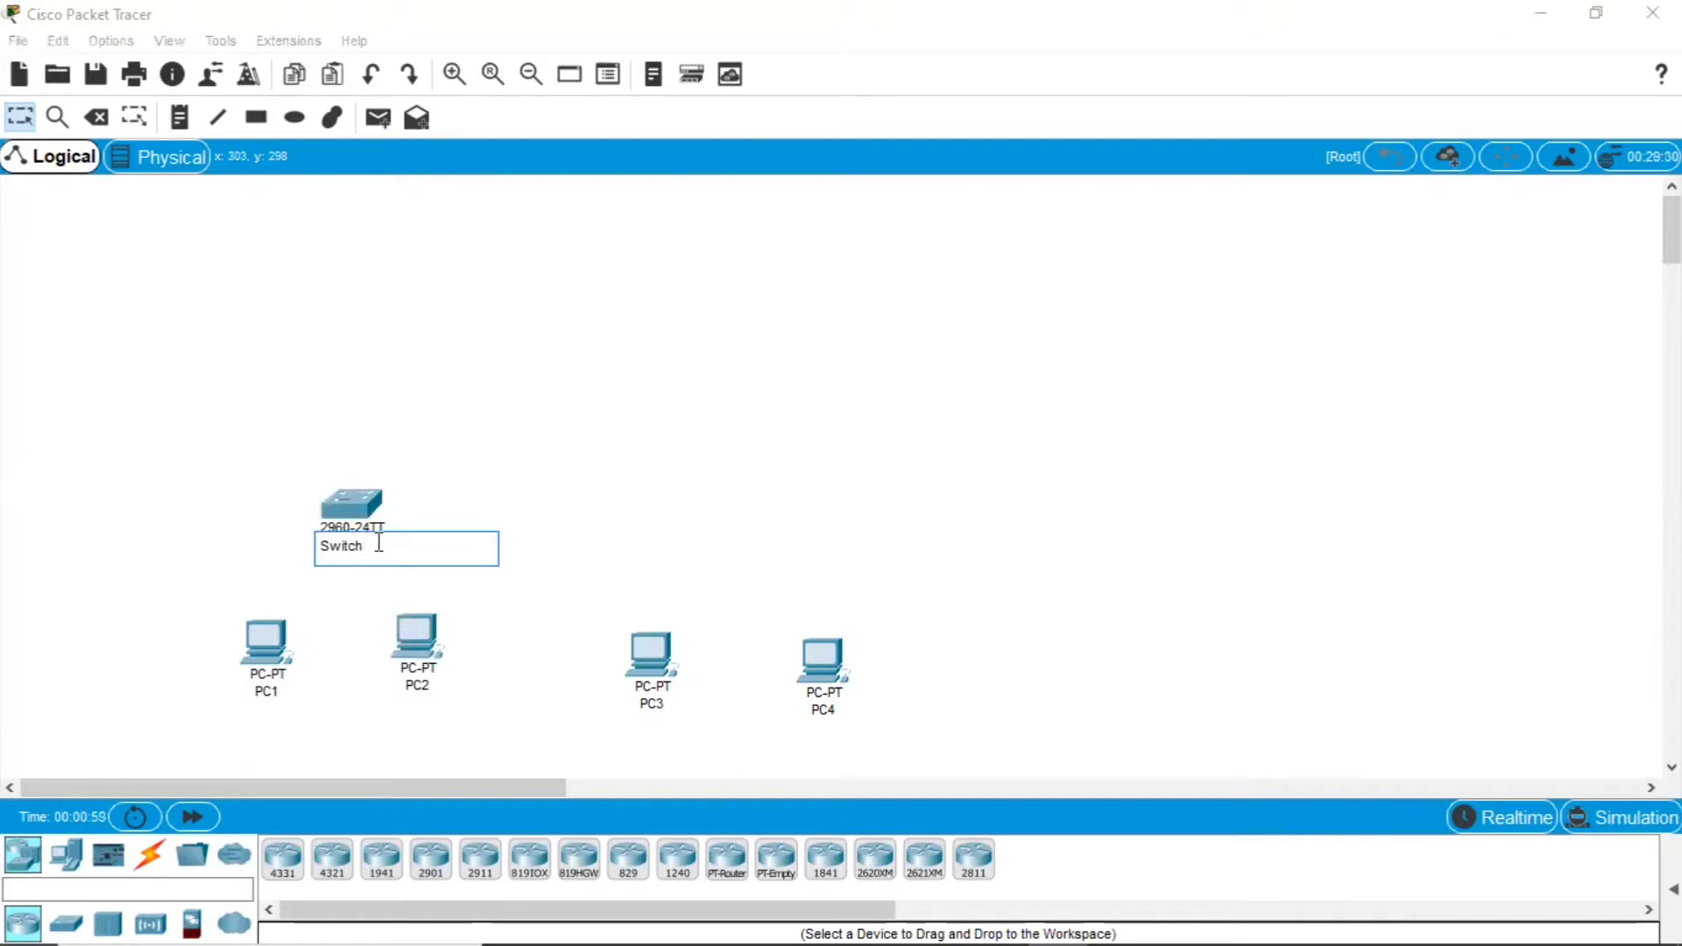
click(477, 474)
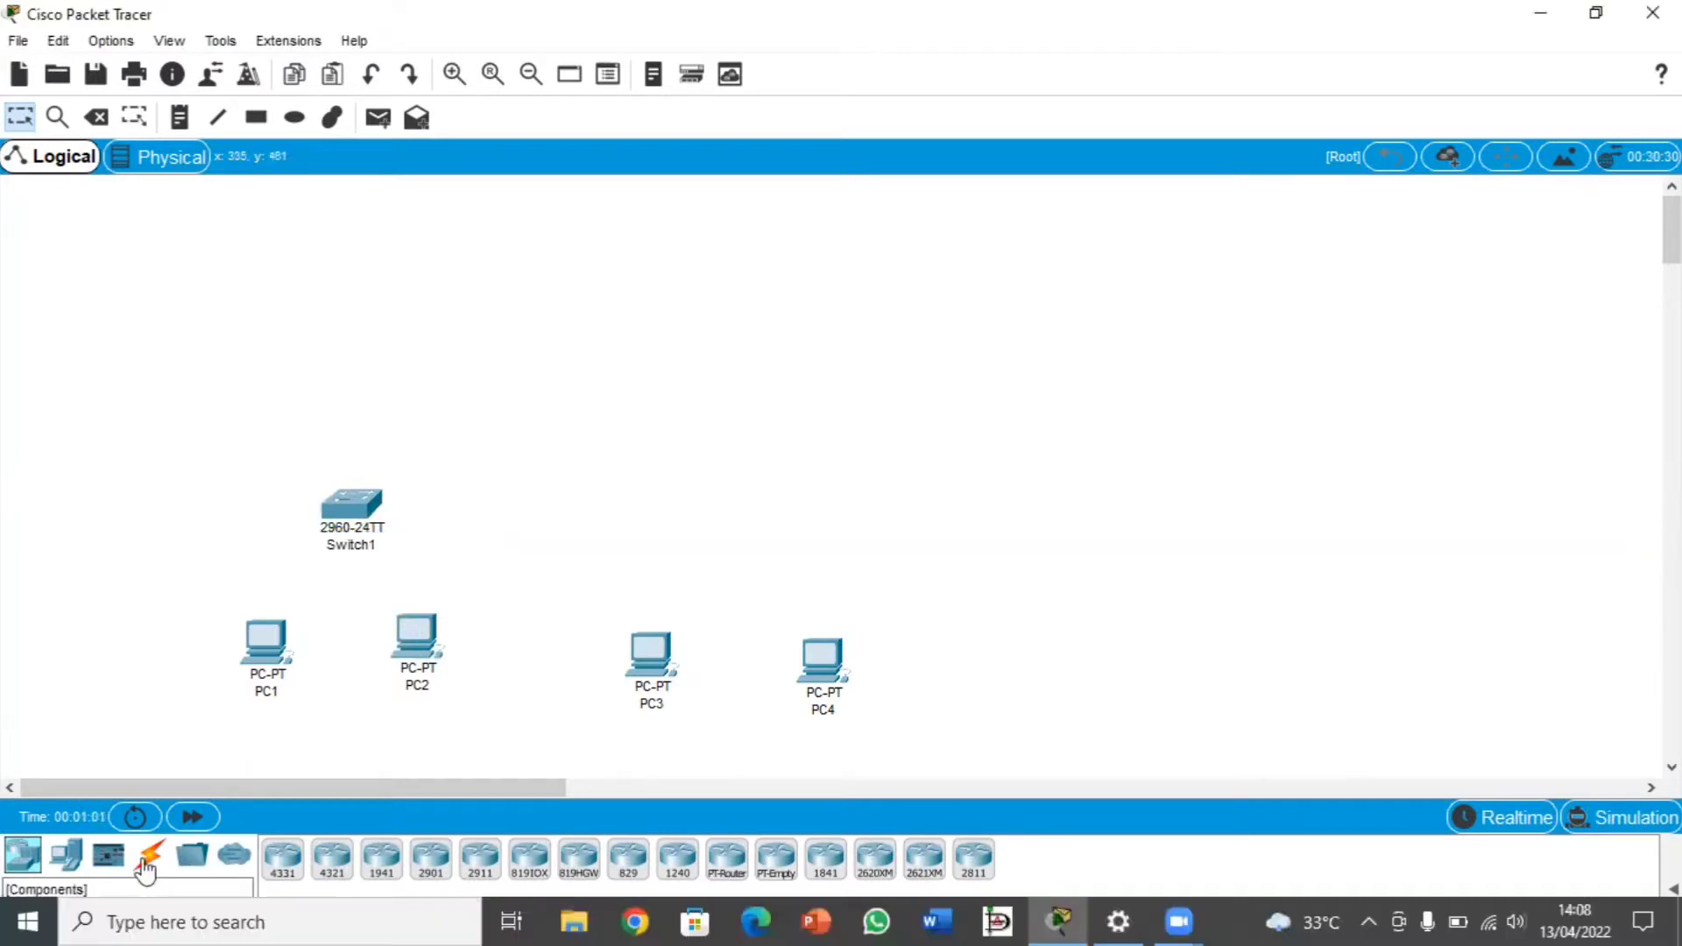
drag(66, 924, 752, 537)
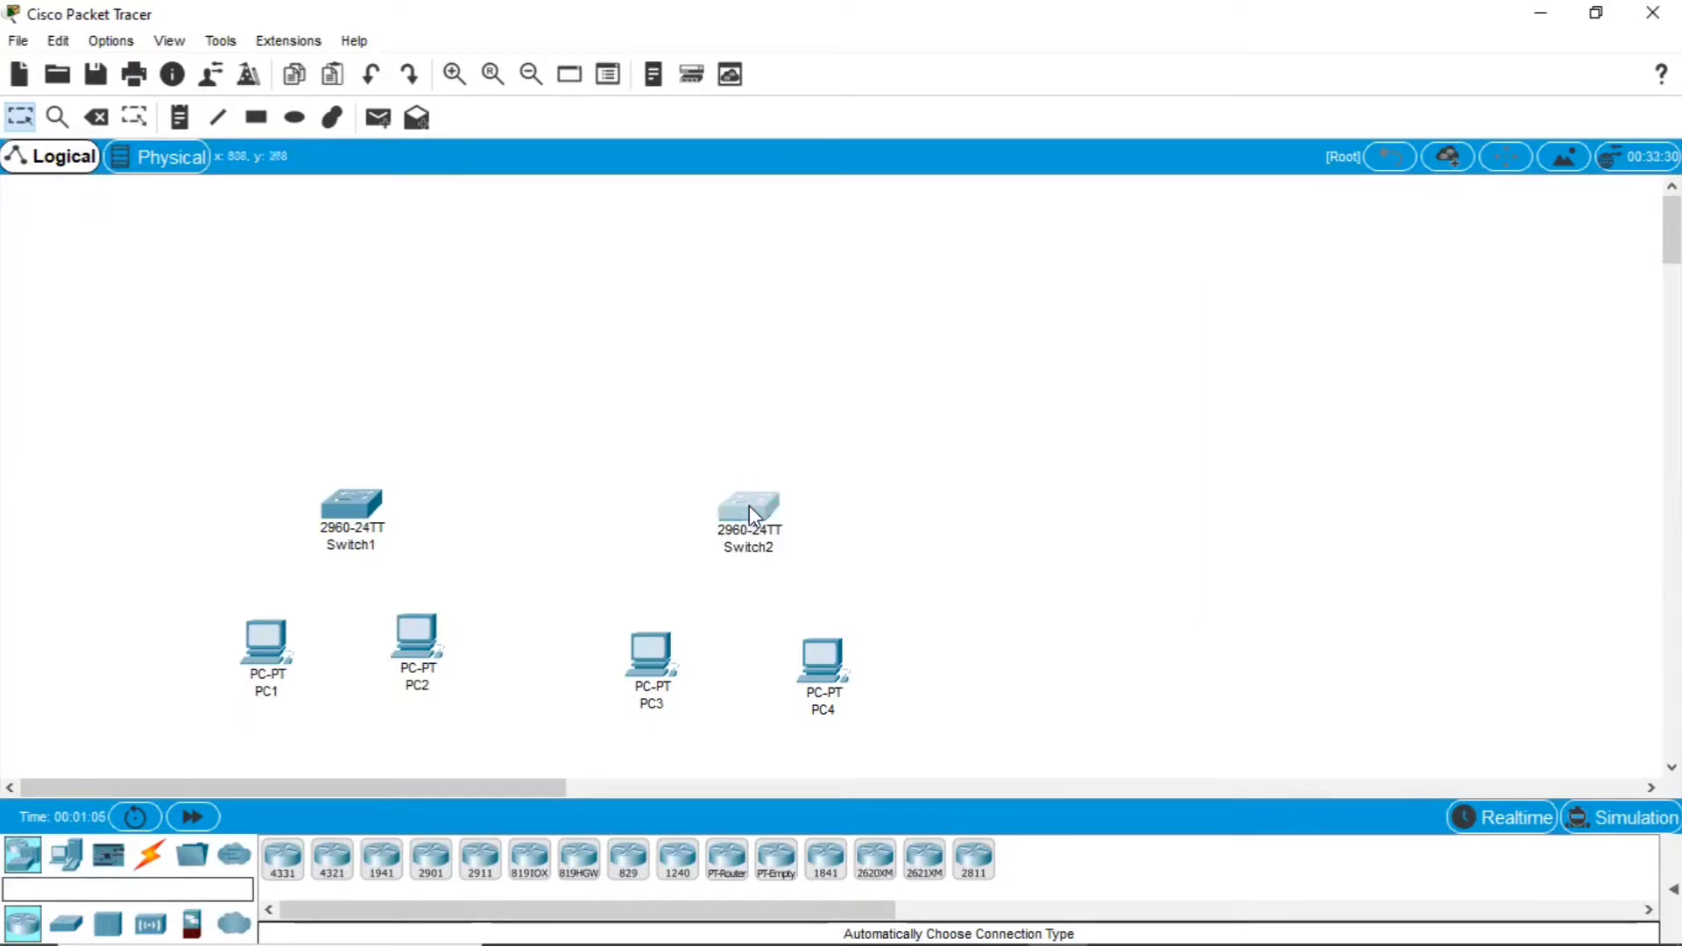
drag(750, 498, 750, 508)
Step: Place a Router-PT above Switch1, rename it Router1, and place a second Router-PT above Switch2
drag(727, 855, 363, 347)
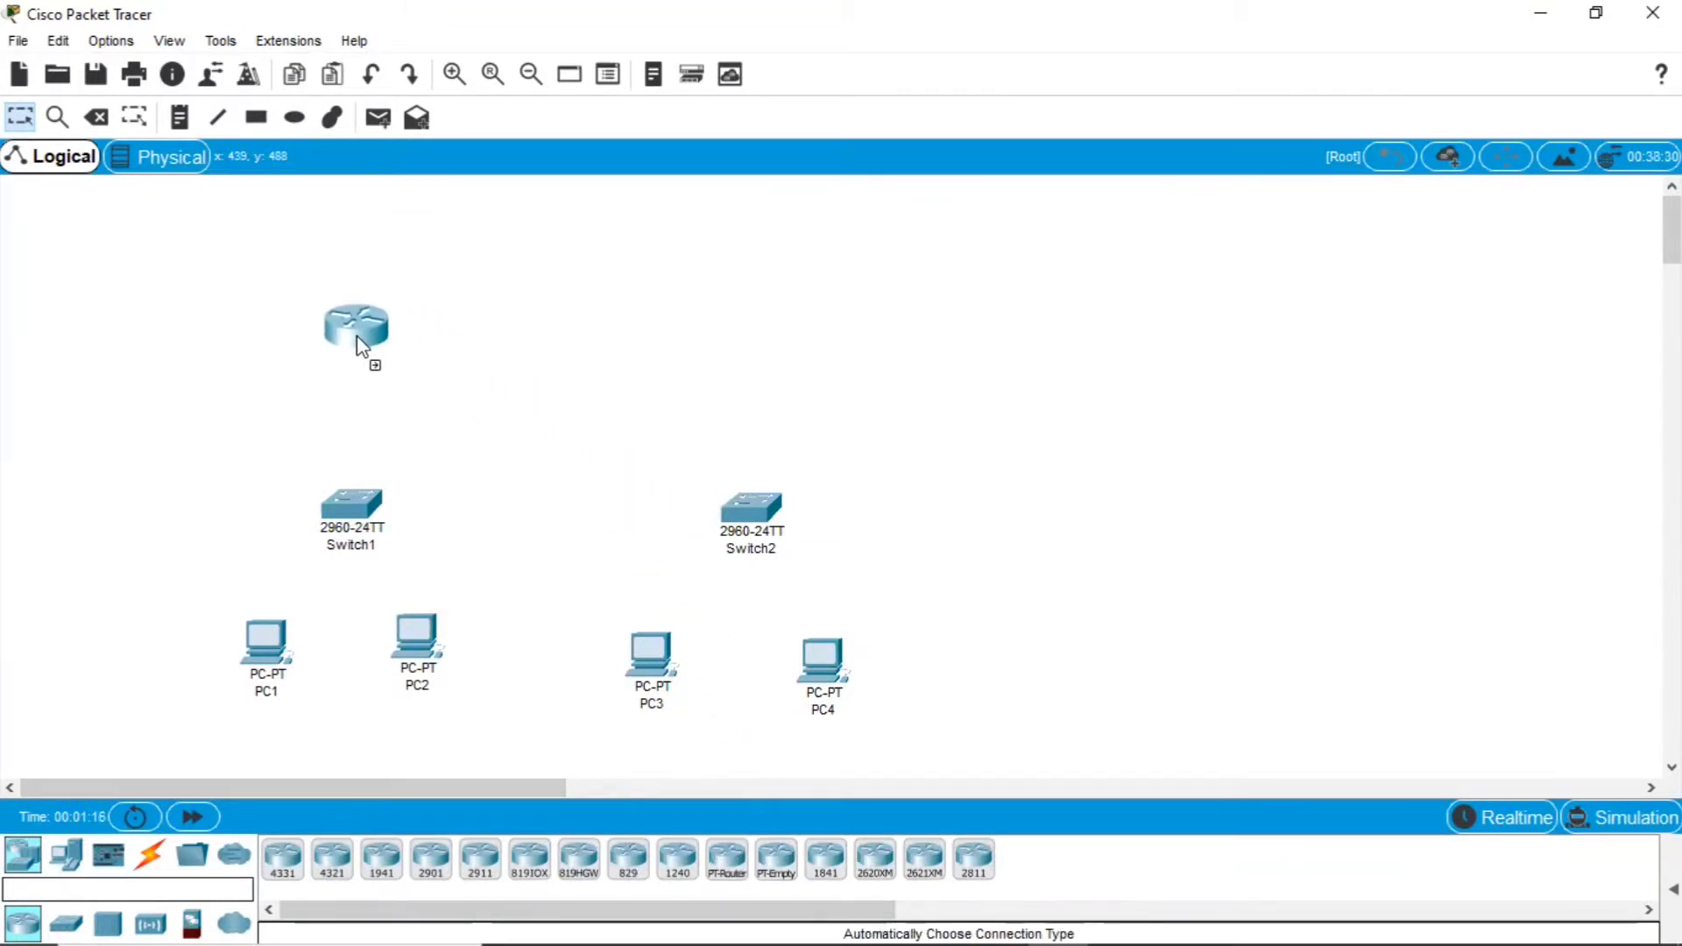
drag(733, 877, 736, 855)
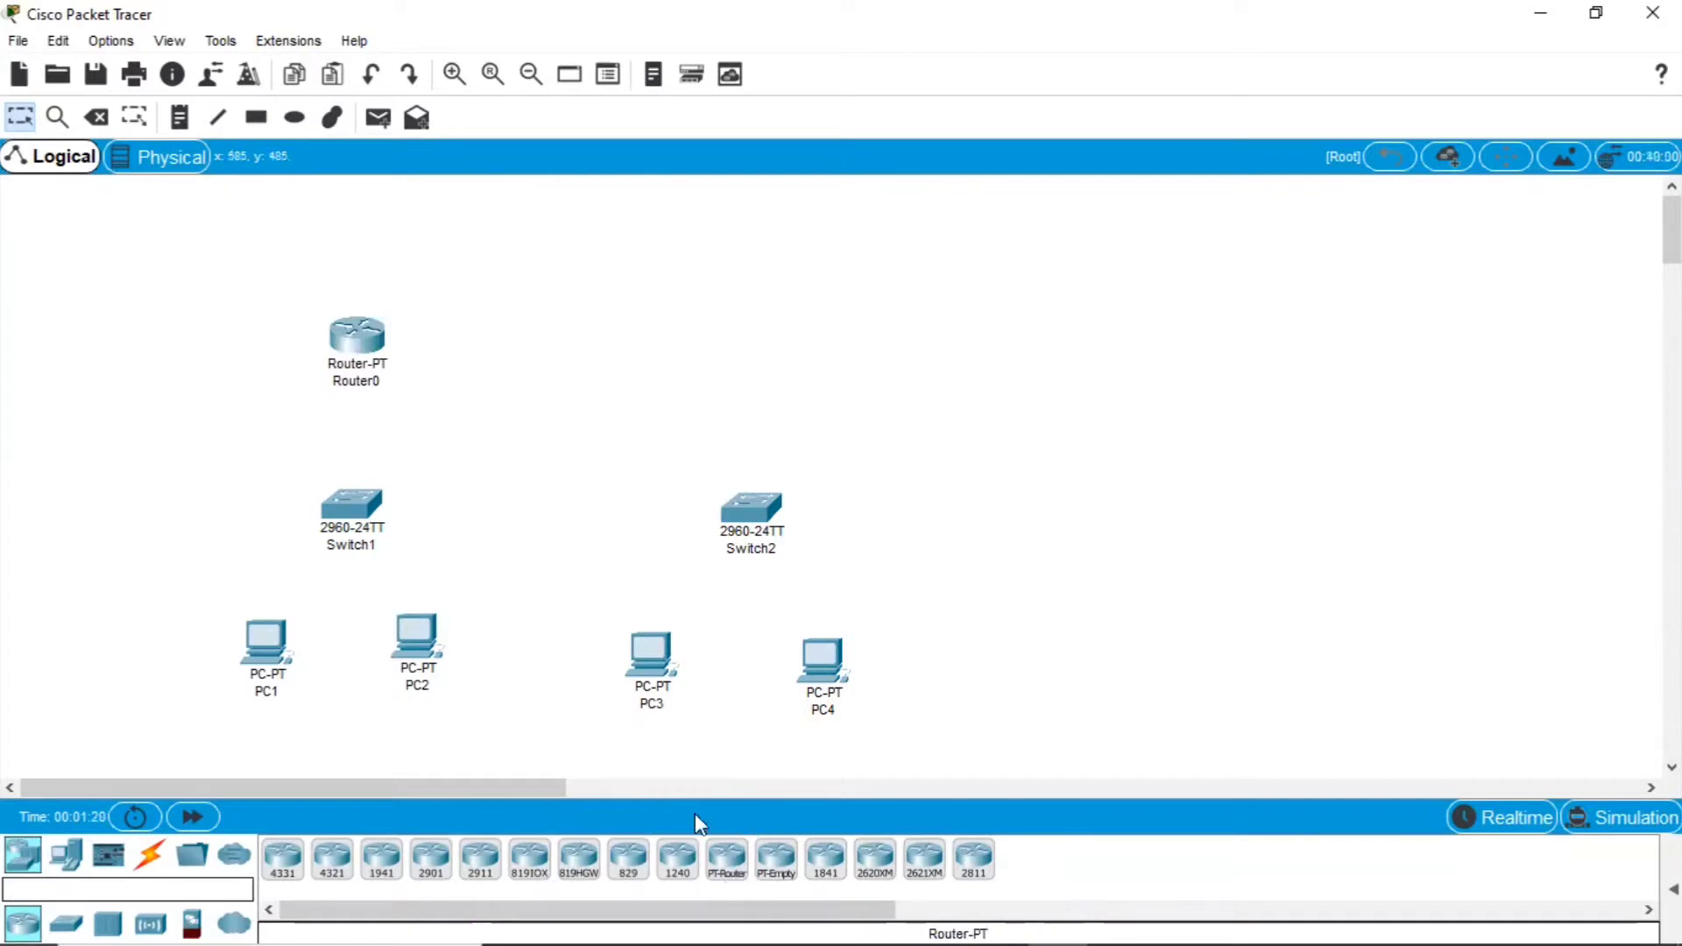
click(376, 383)
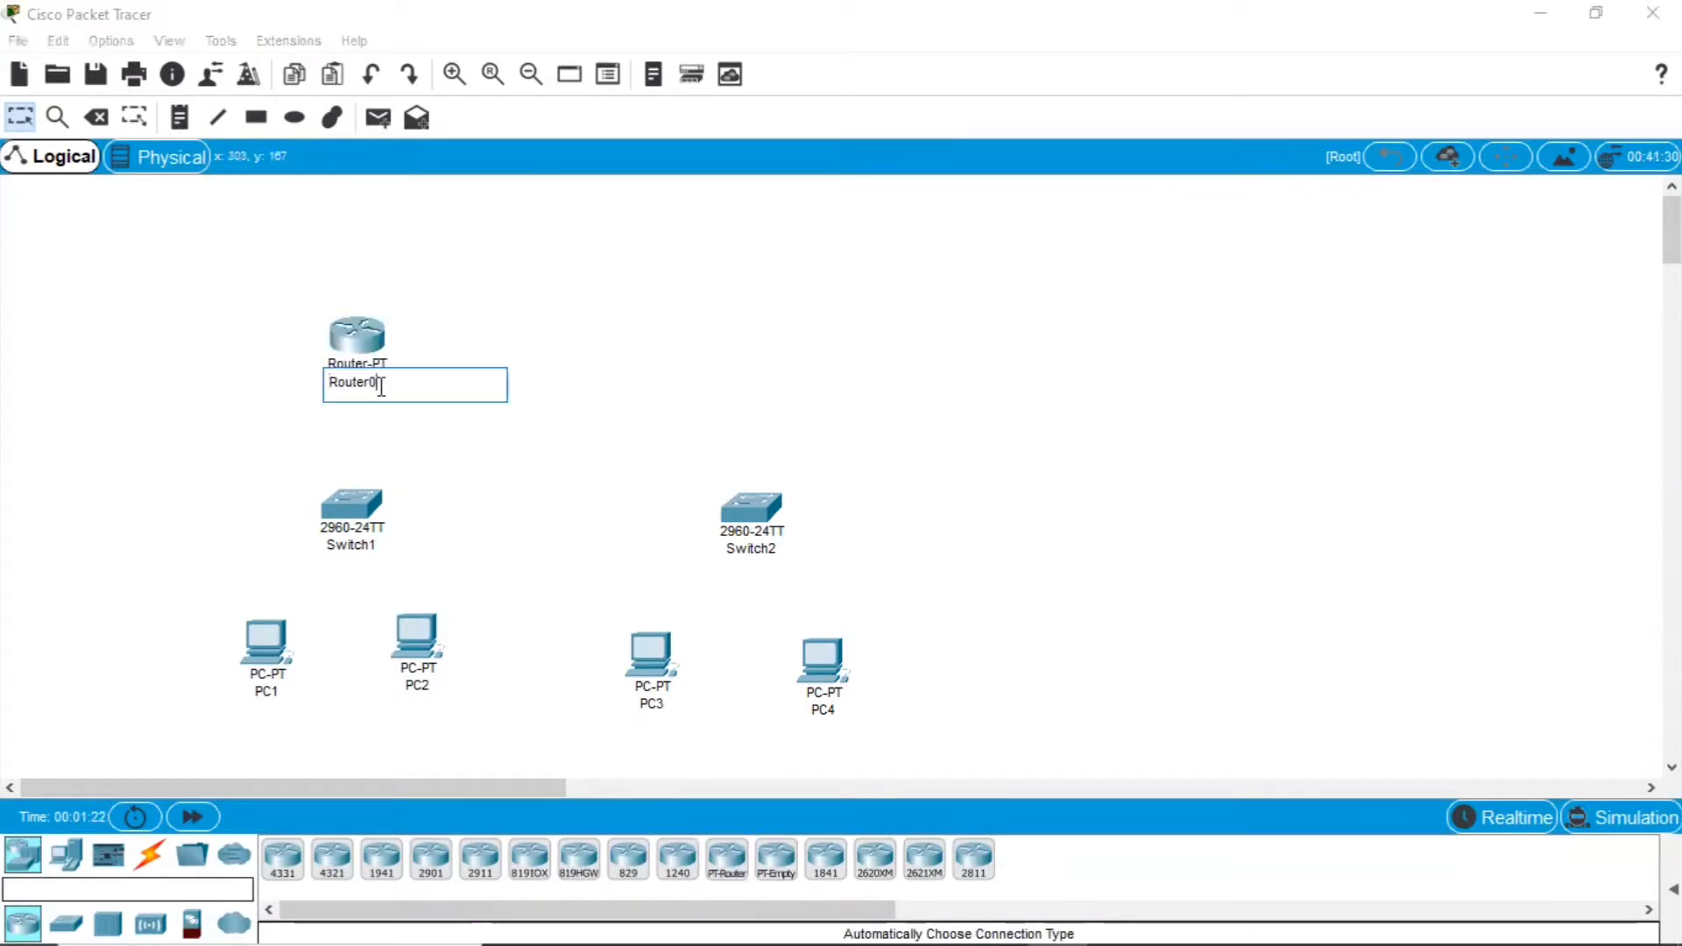
key(Return)
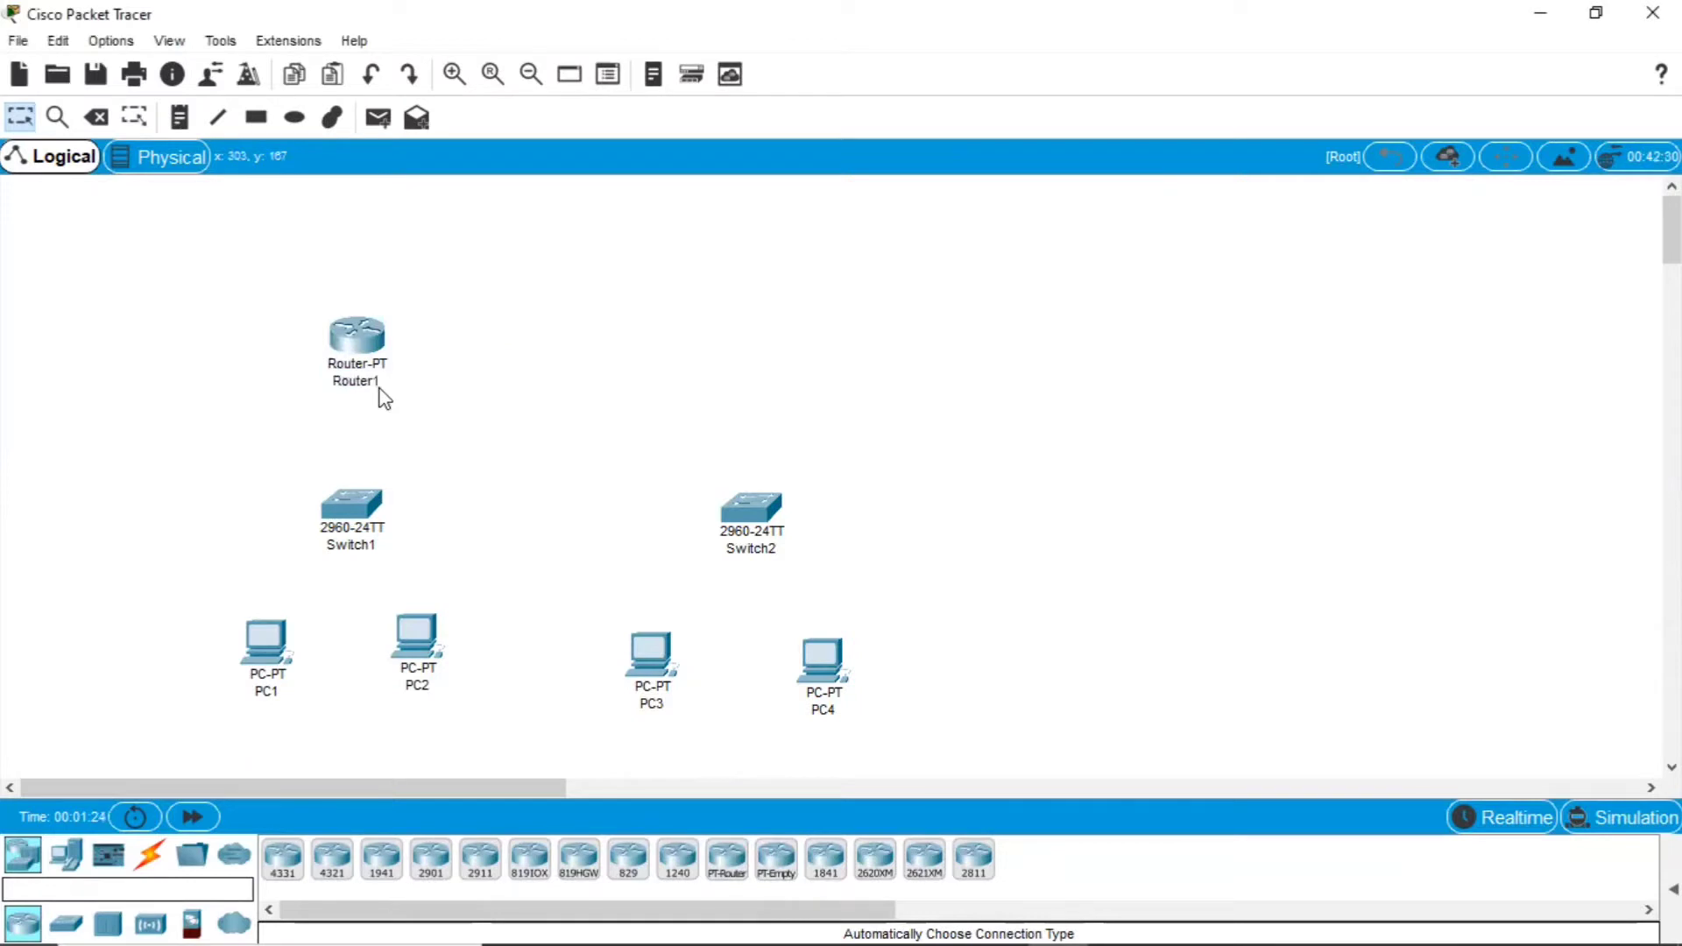
drag(718, 866, 759, 354)
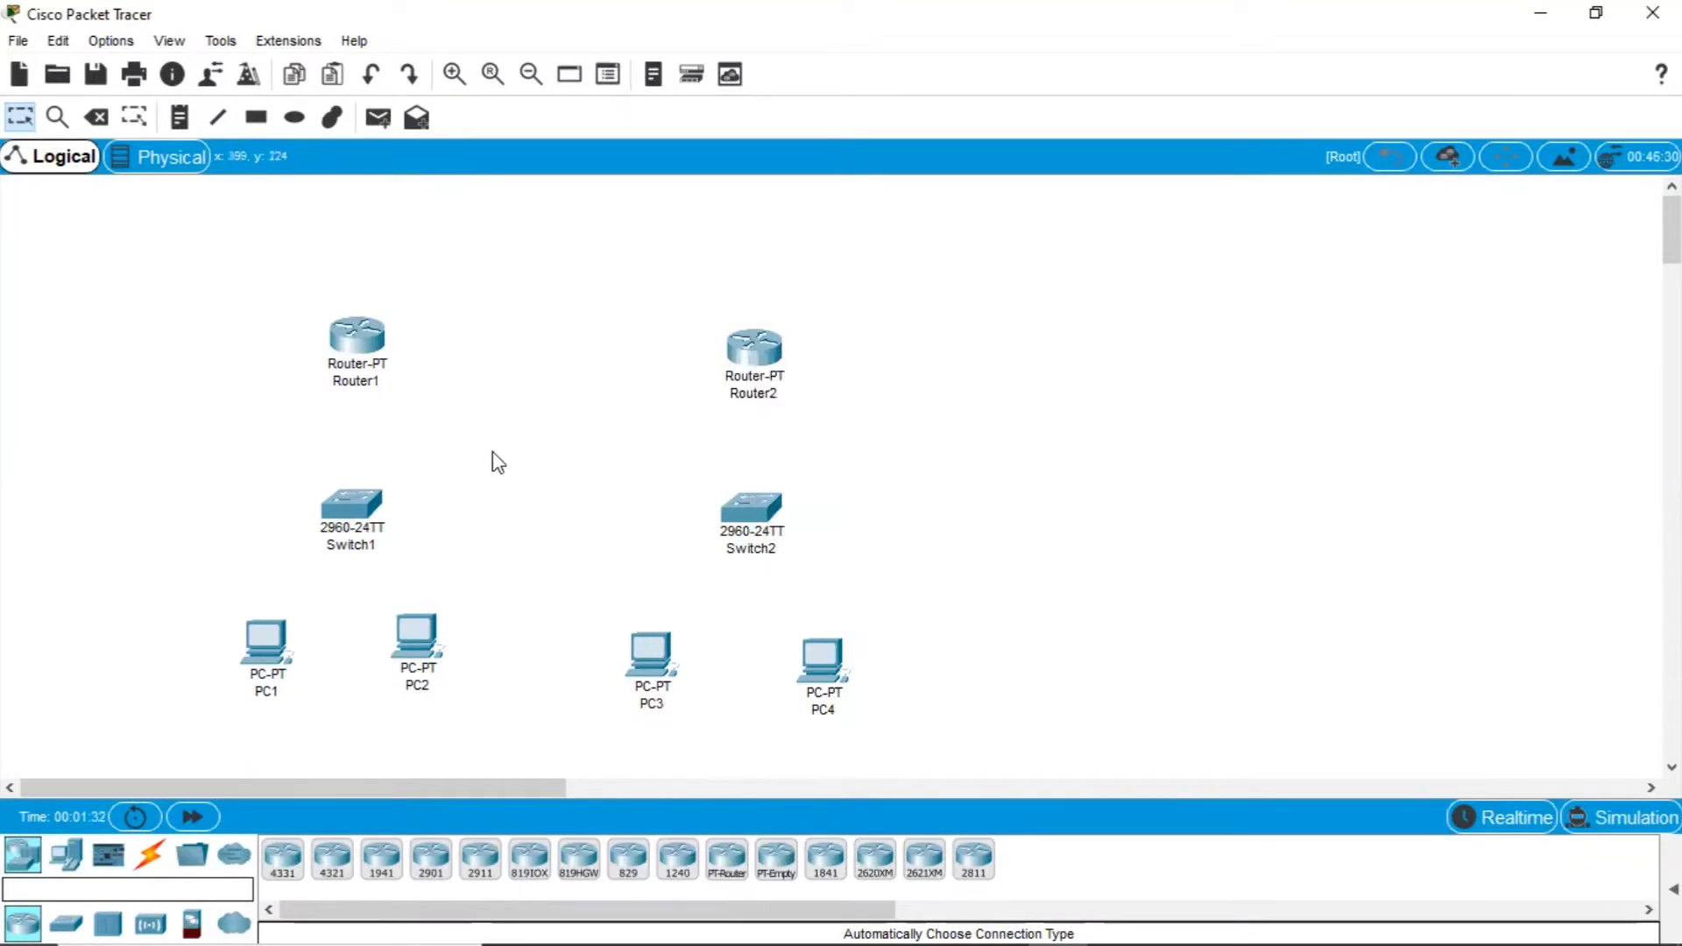
Step: Connect PC1 and PC2 to Switch1 using the automatically chosen connection type
click(150, 856)
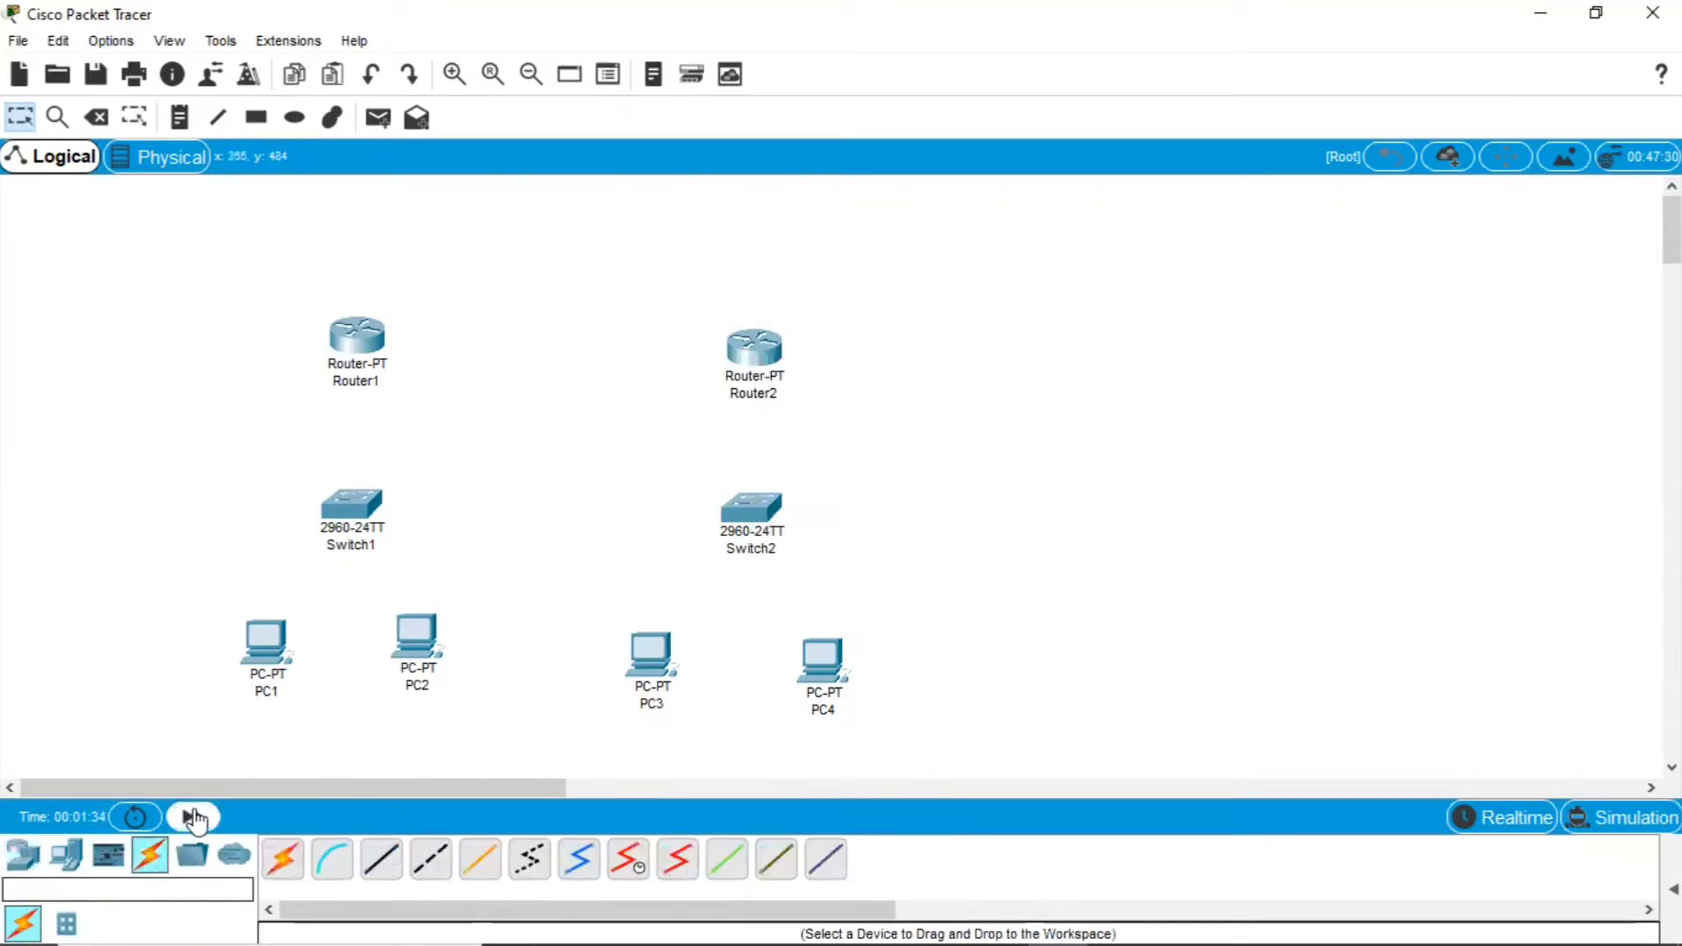
click(282, 859)
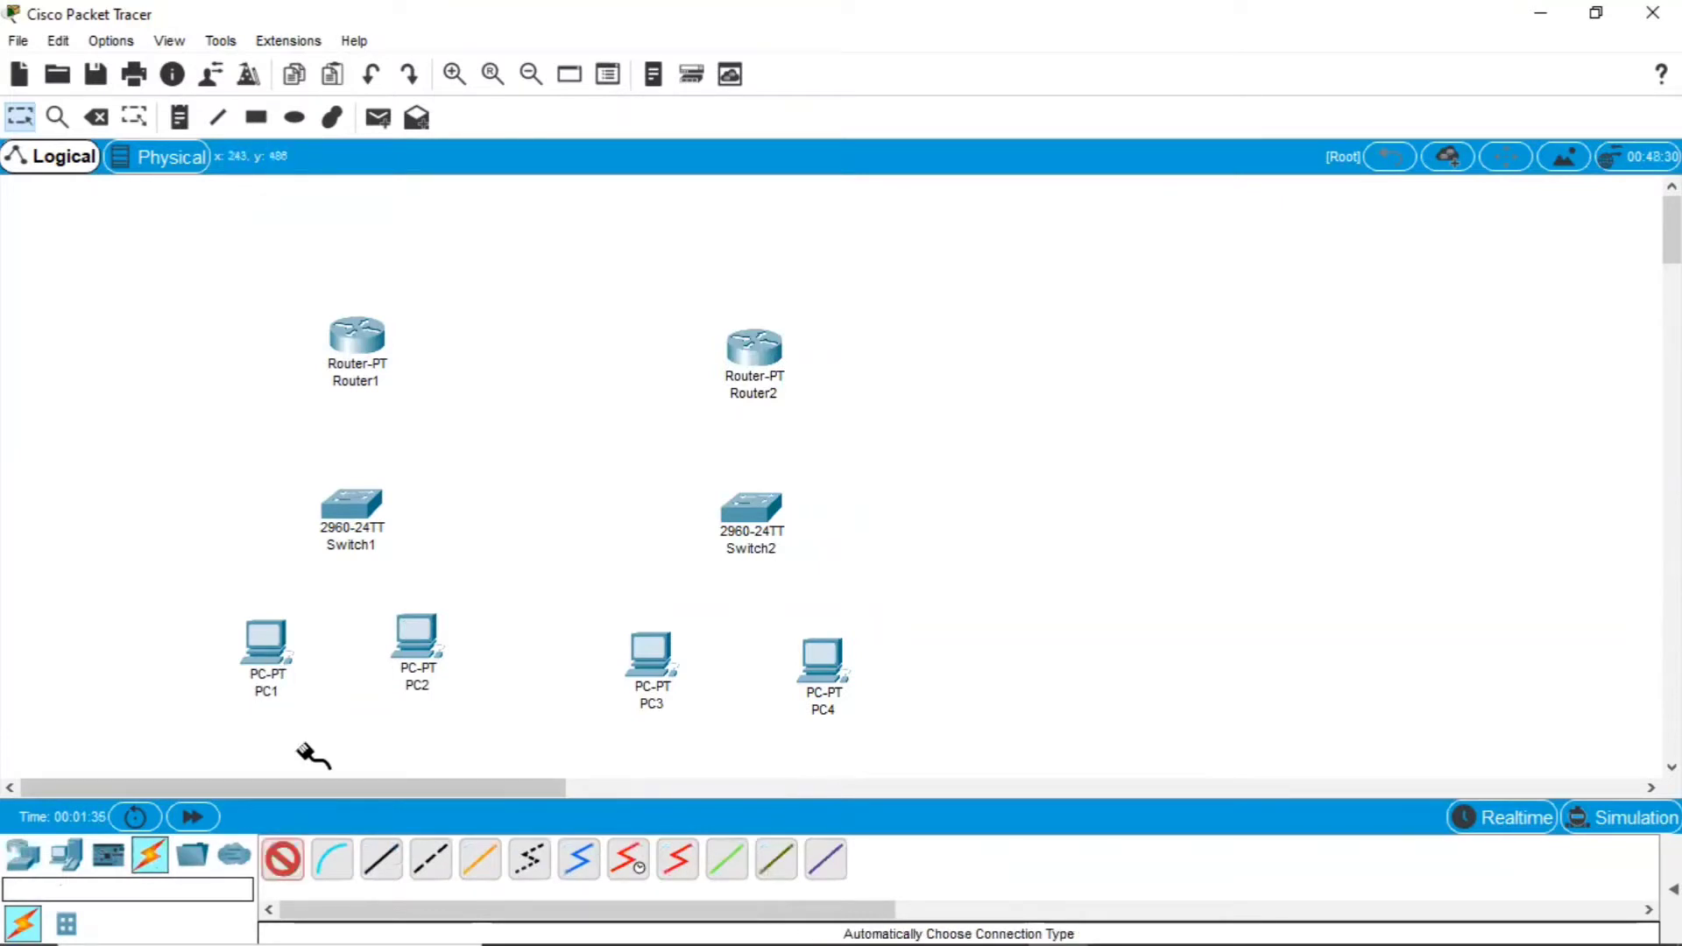
click(270, 655)
click(368, 518)
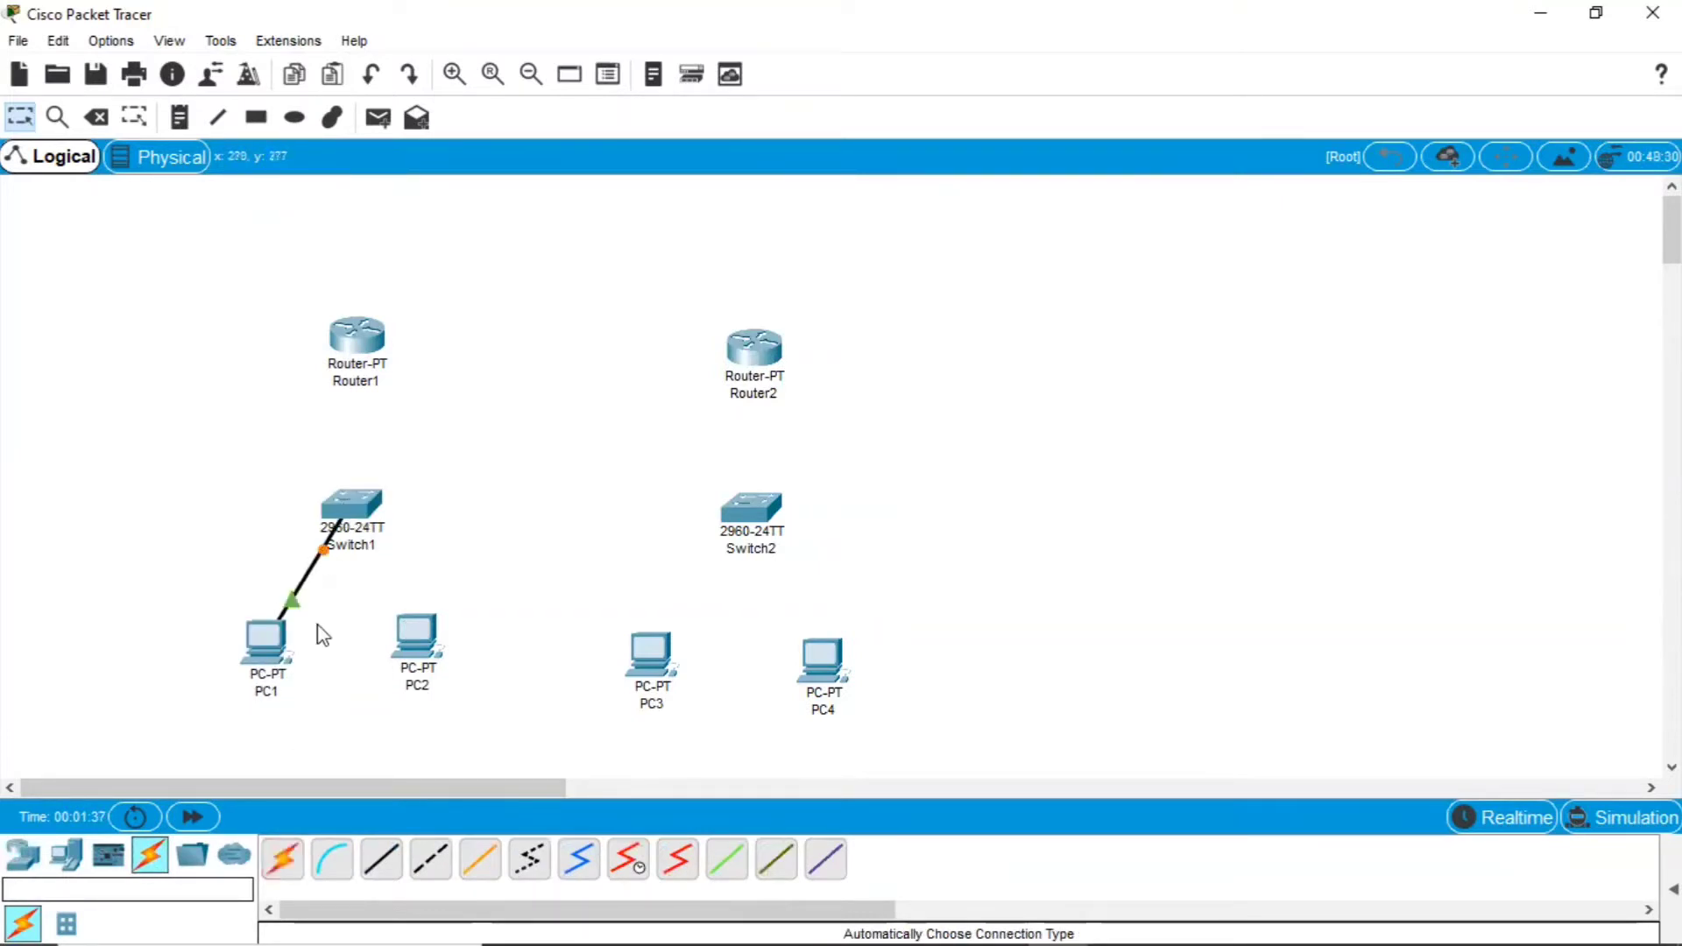
click(282, 859)
click(430, 648)
click(351, 502)
Step: Connect PC3 and PC4 to Switch2 using the automatically chosen connection type
click(282, 858)
click(650, 657)
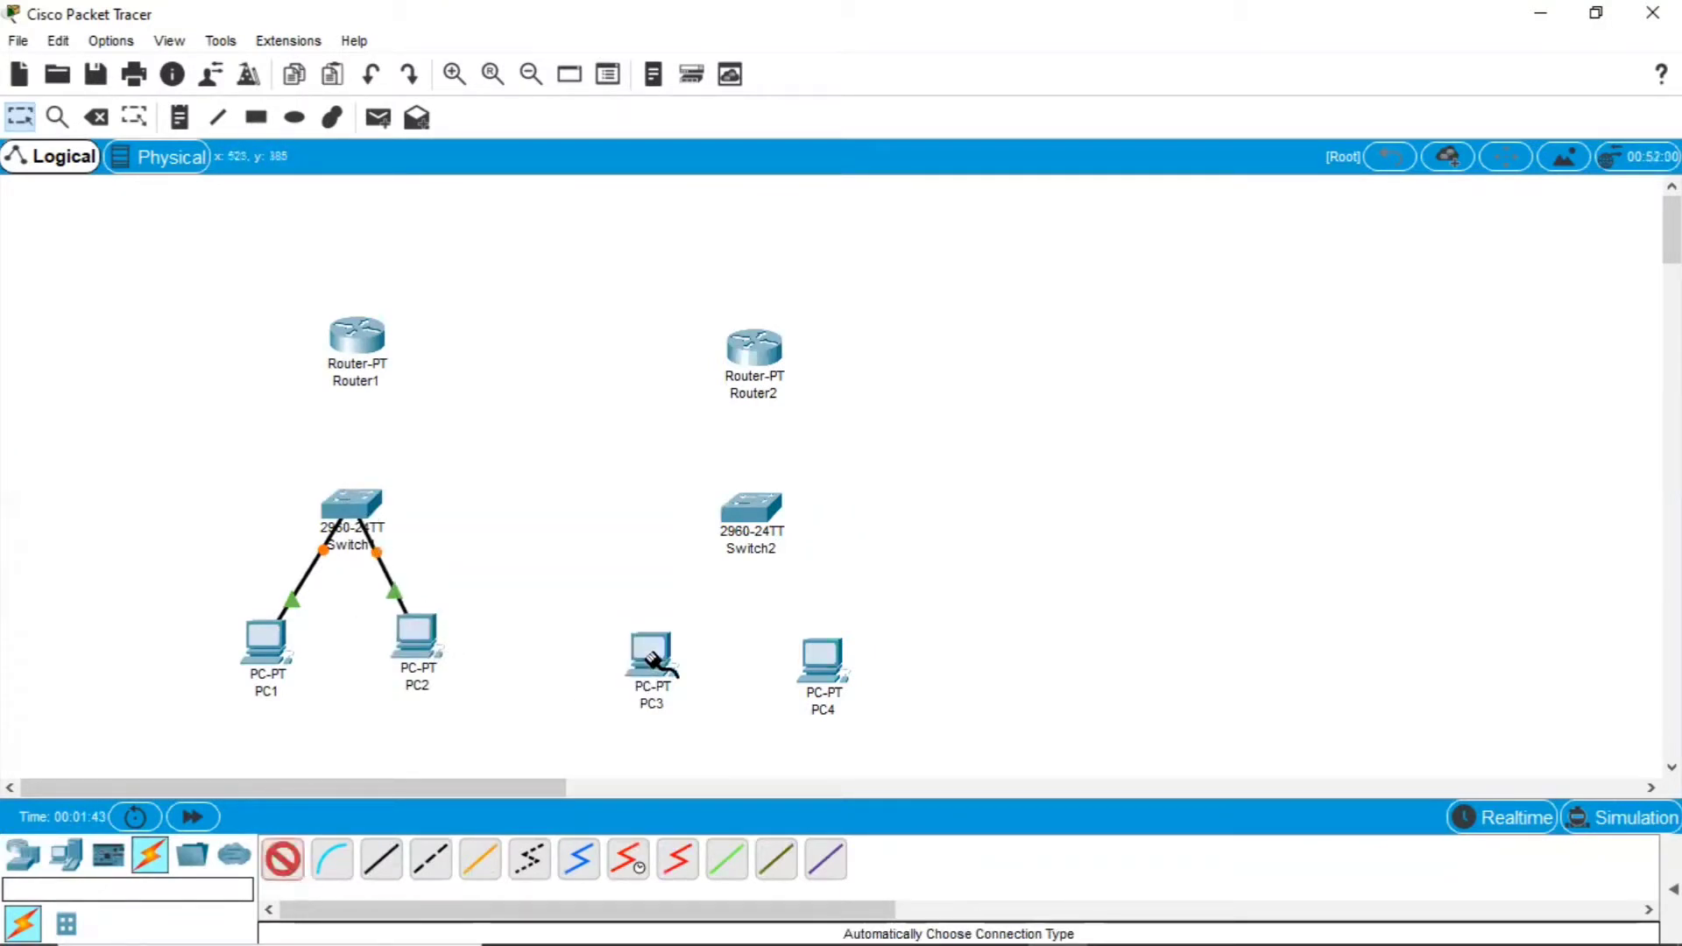
click(752, 506)
click(282, 859)
click(827, 670)
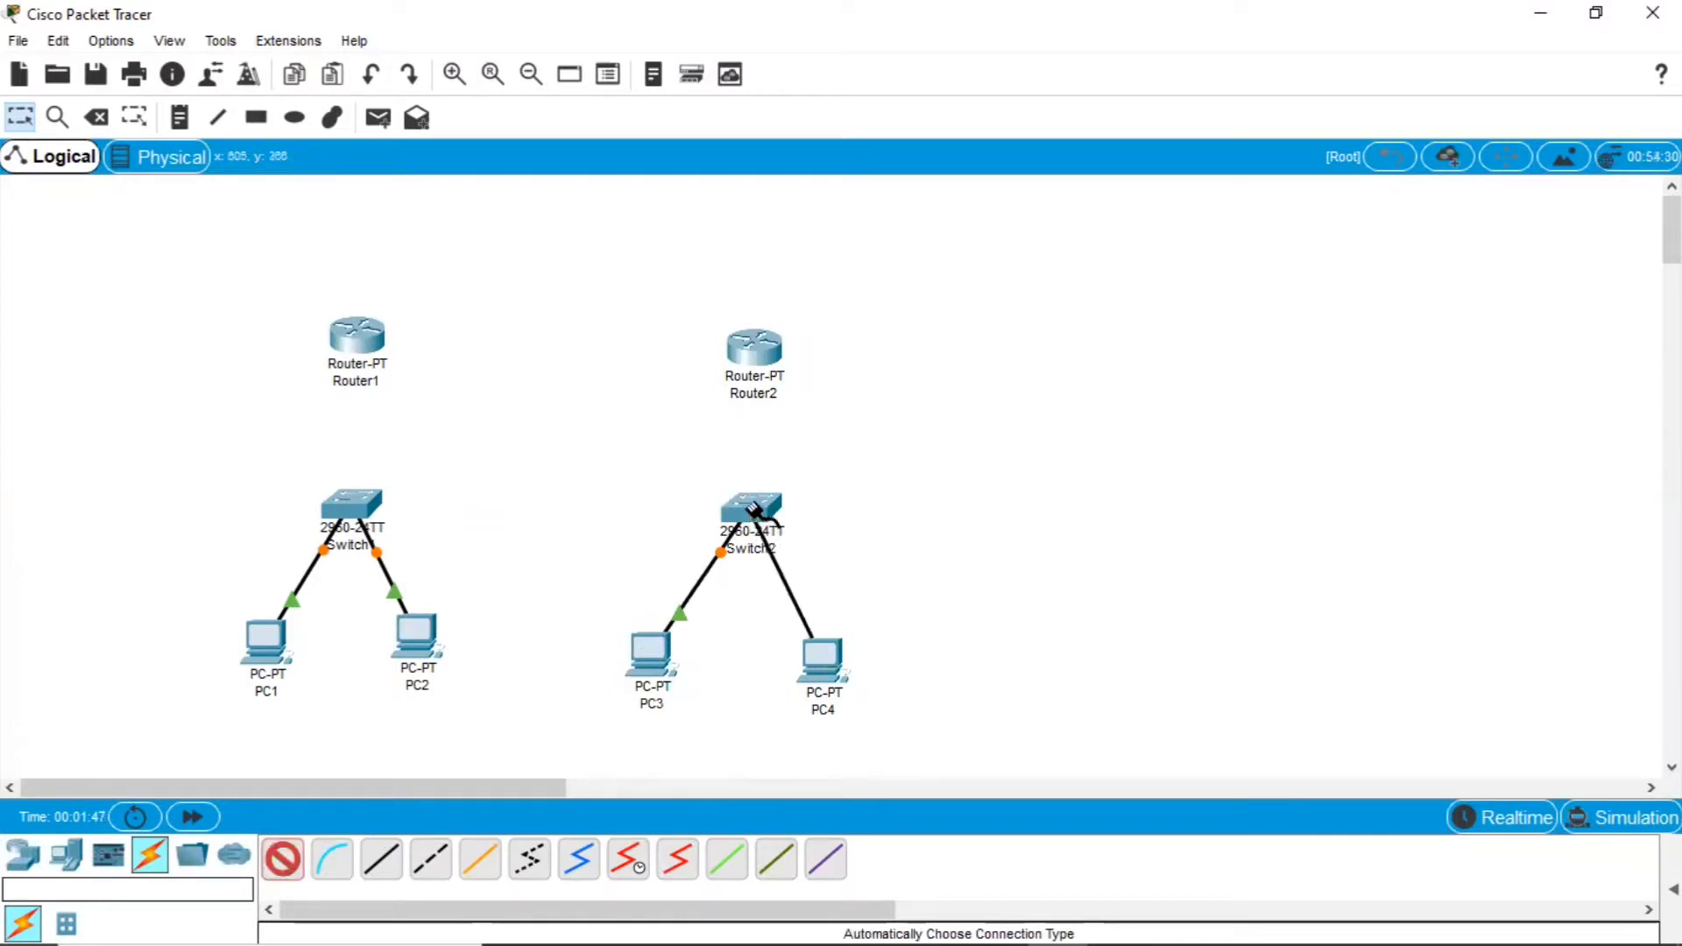
click(751, 515)
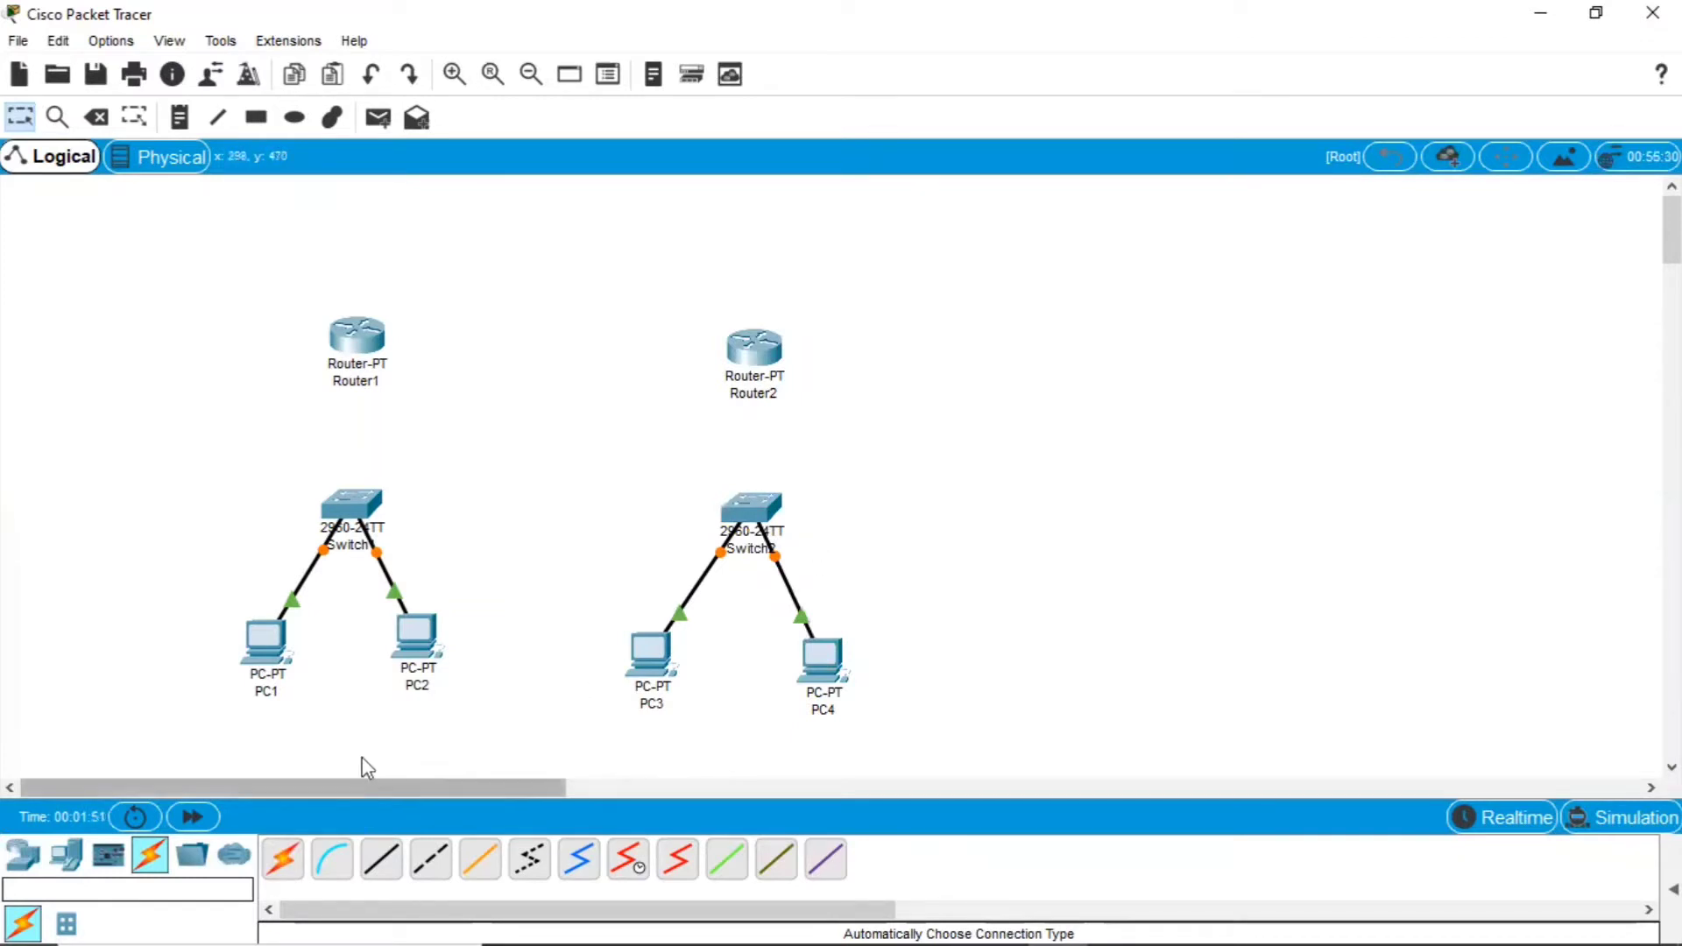
Step: Connect Switch1 to Router1 and Switch2 to Router2 using the automatically chosen connection type
click(283, 859)
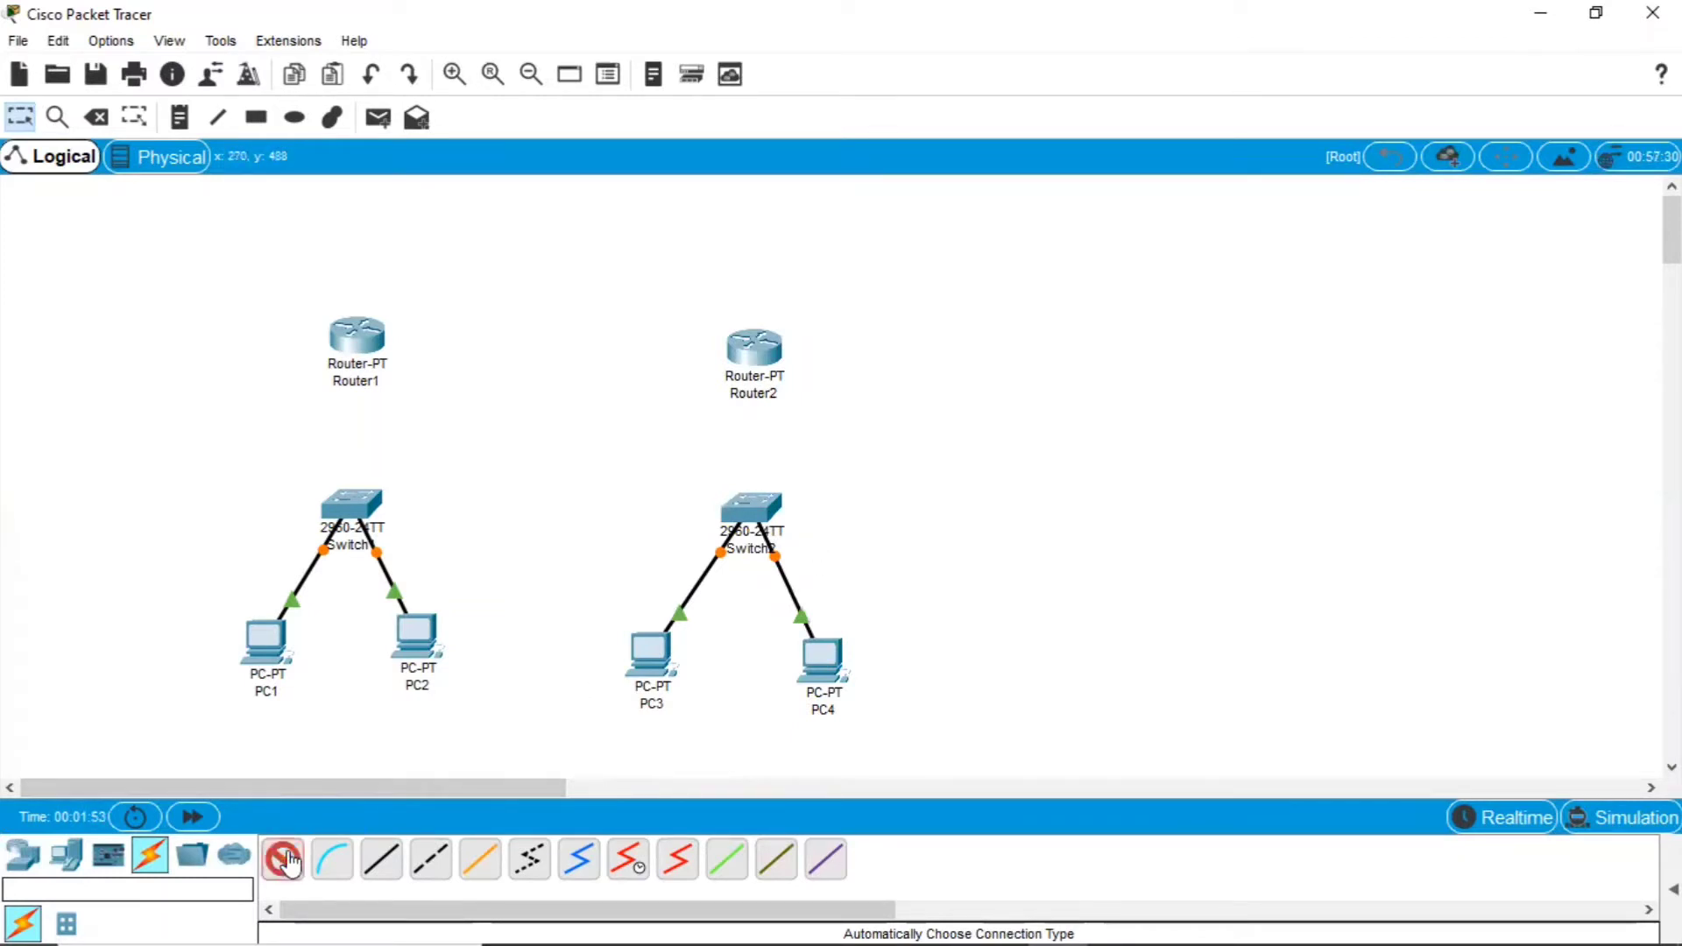
click(348, 498)
click(355, 338)
click(283, 859)
click(764, 510)
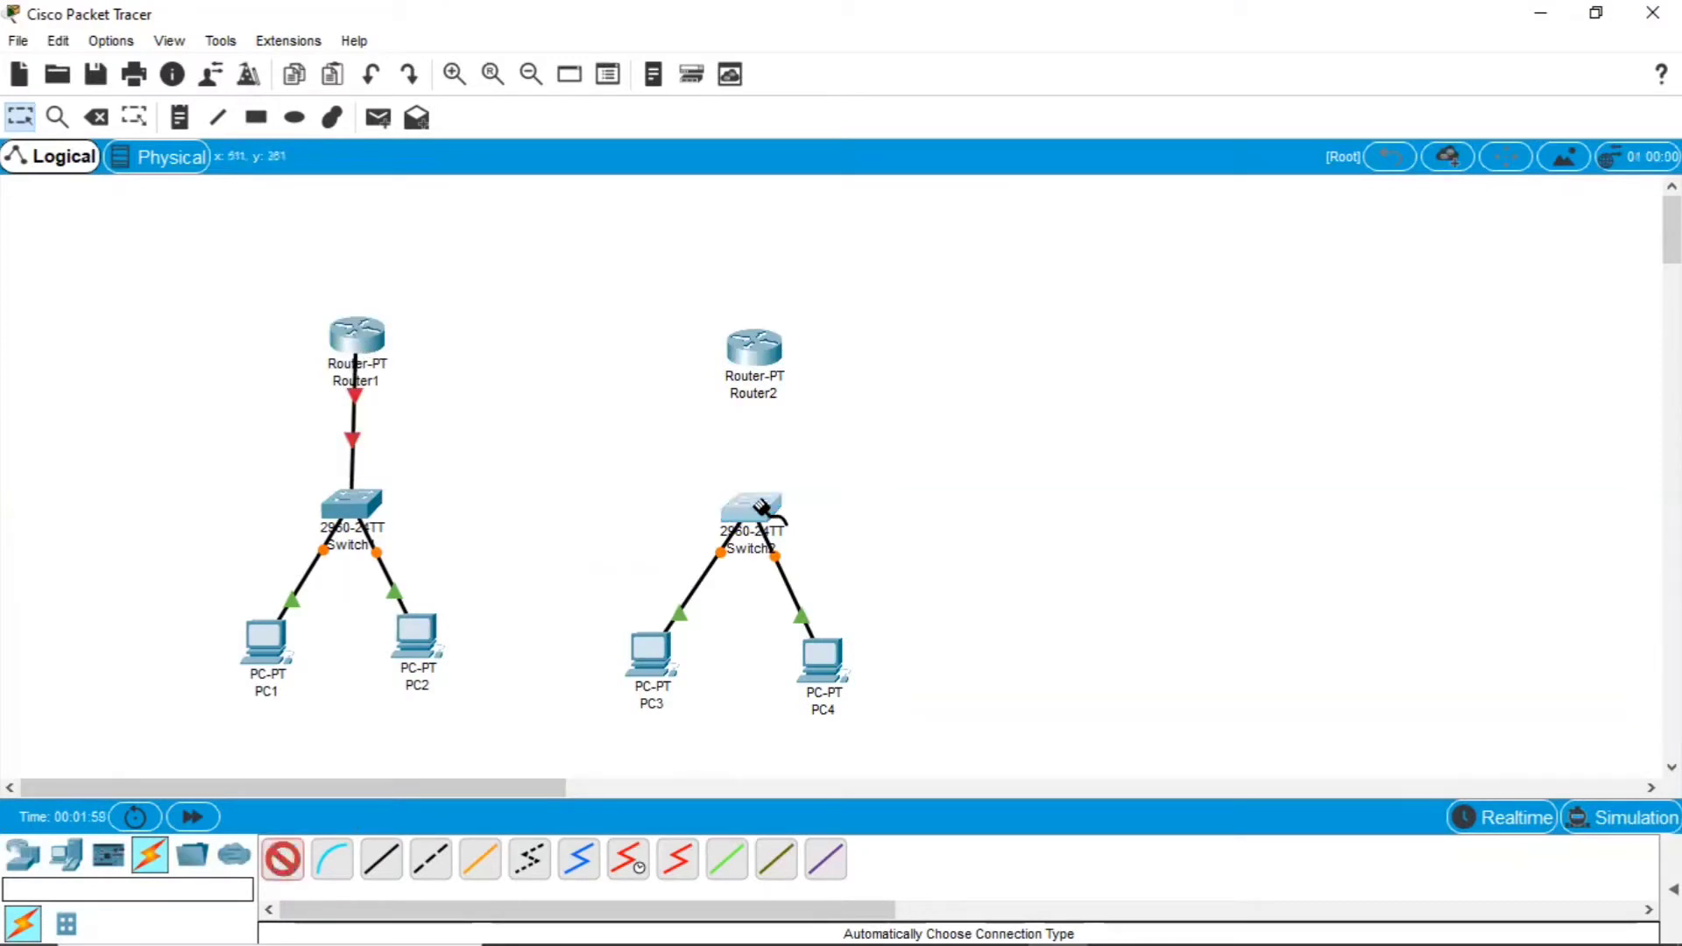
click(759, 348)
Step: Link Router1 to Router2 using the automatically chosen connection type
click(282, 859)
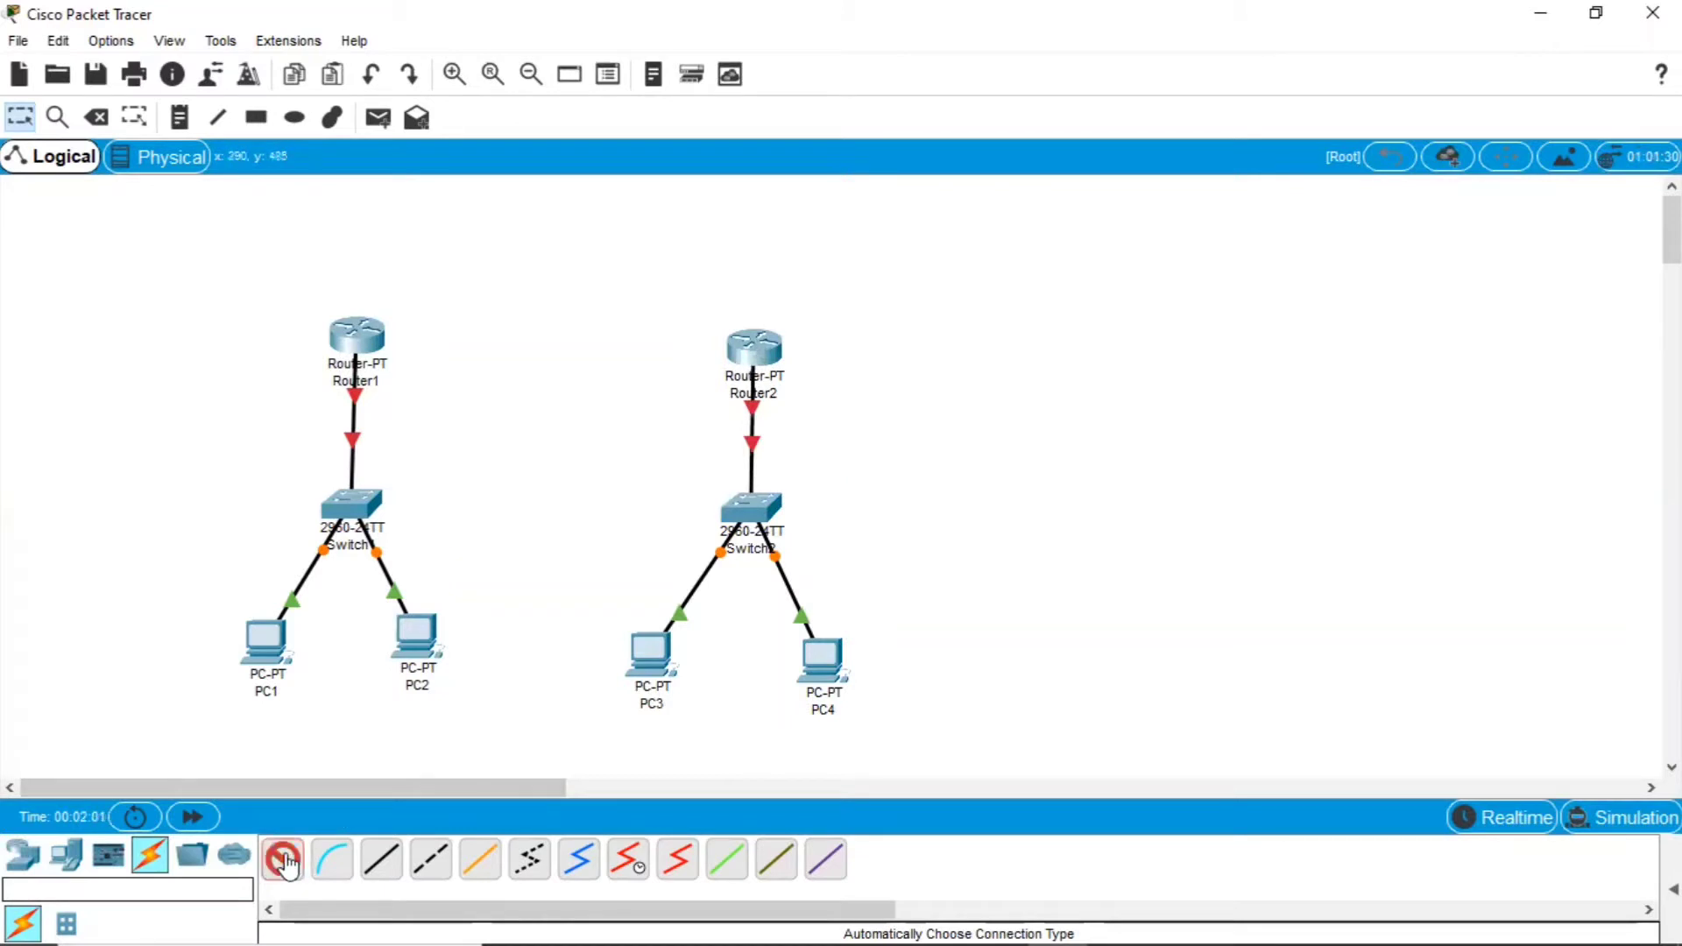
click(367, 333)
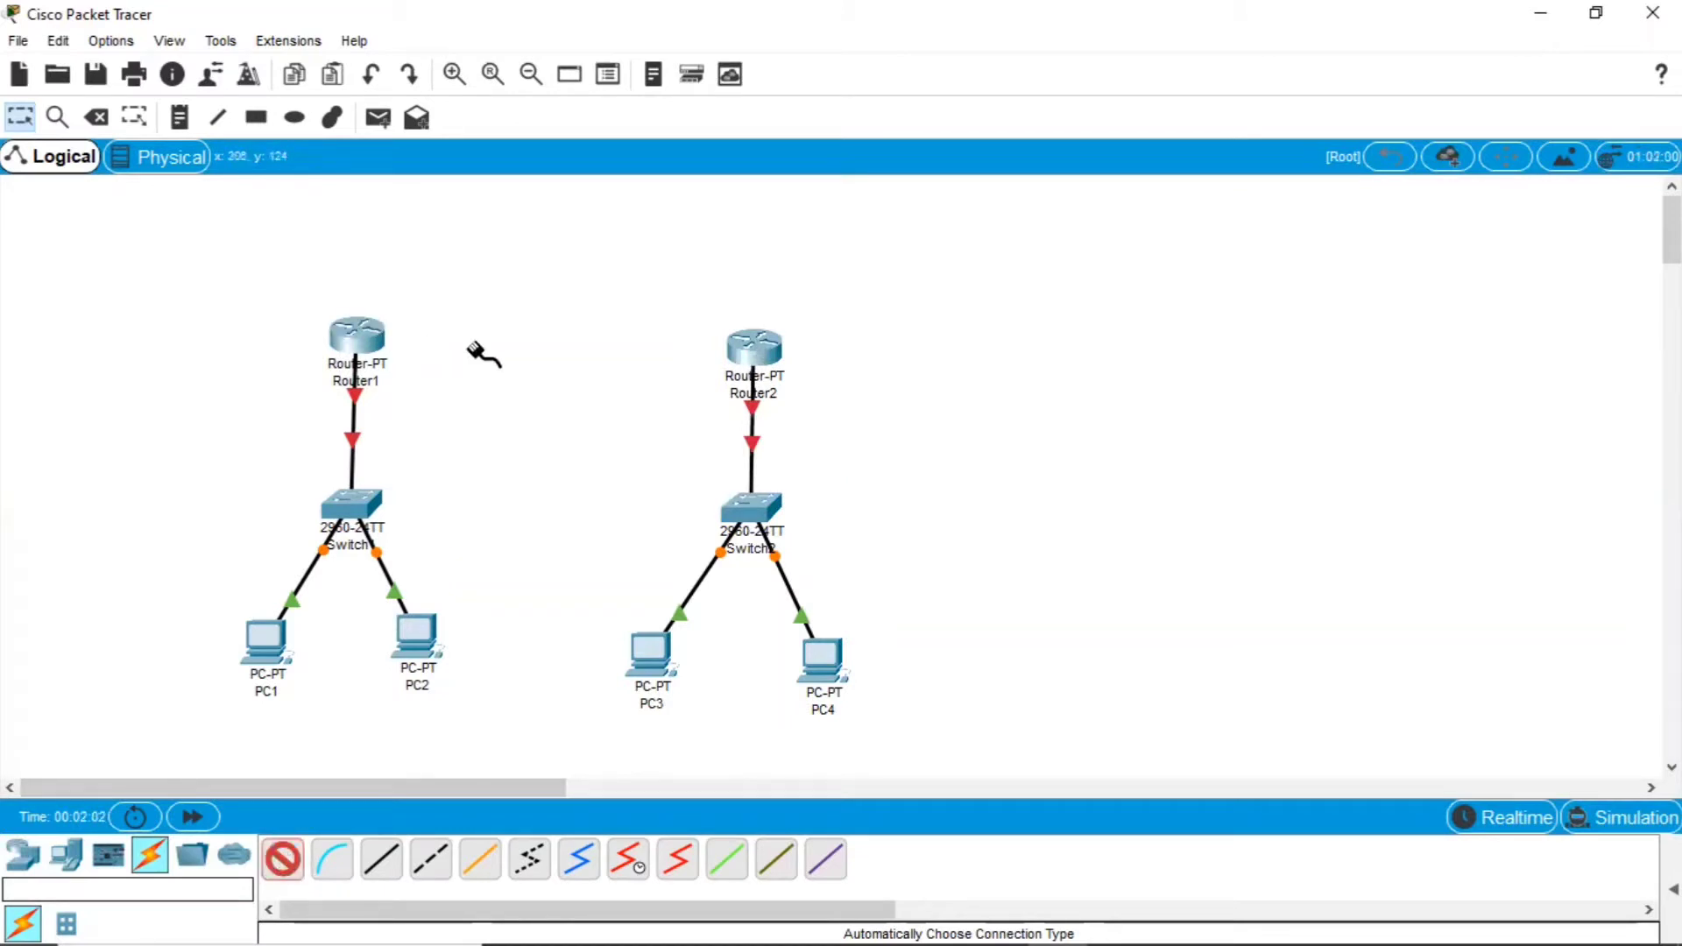
click(745, 348)
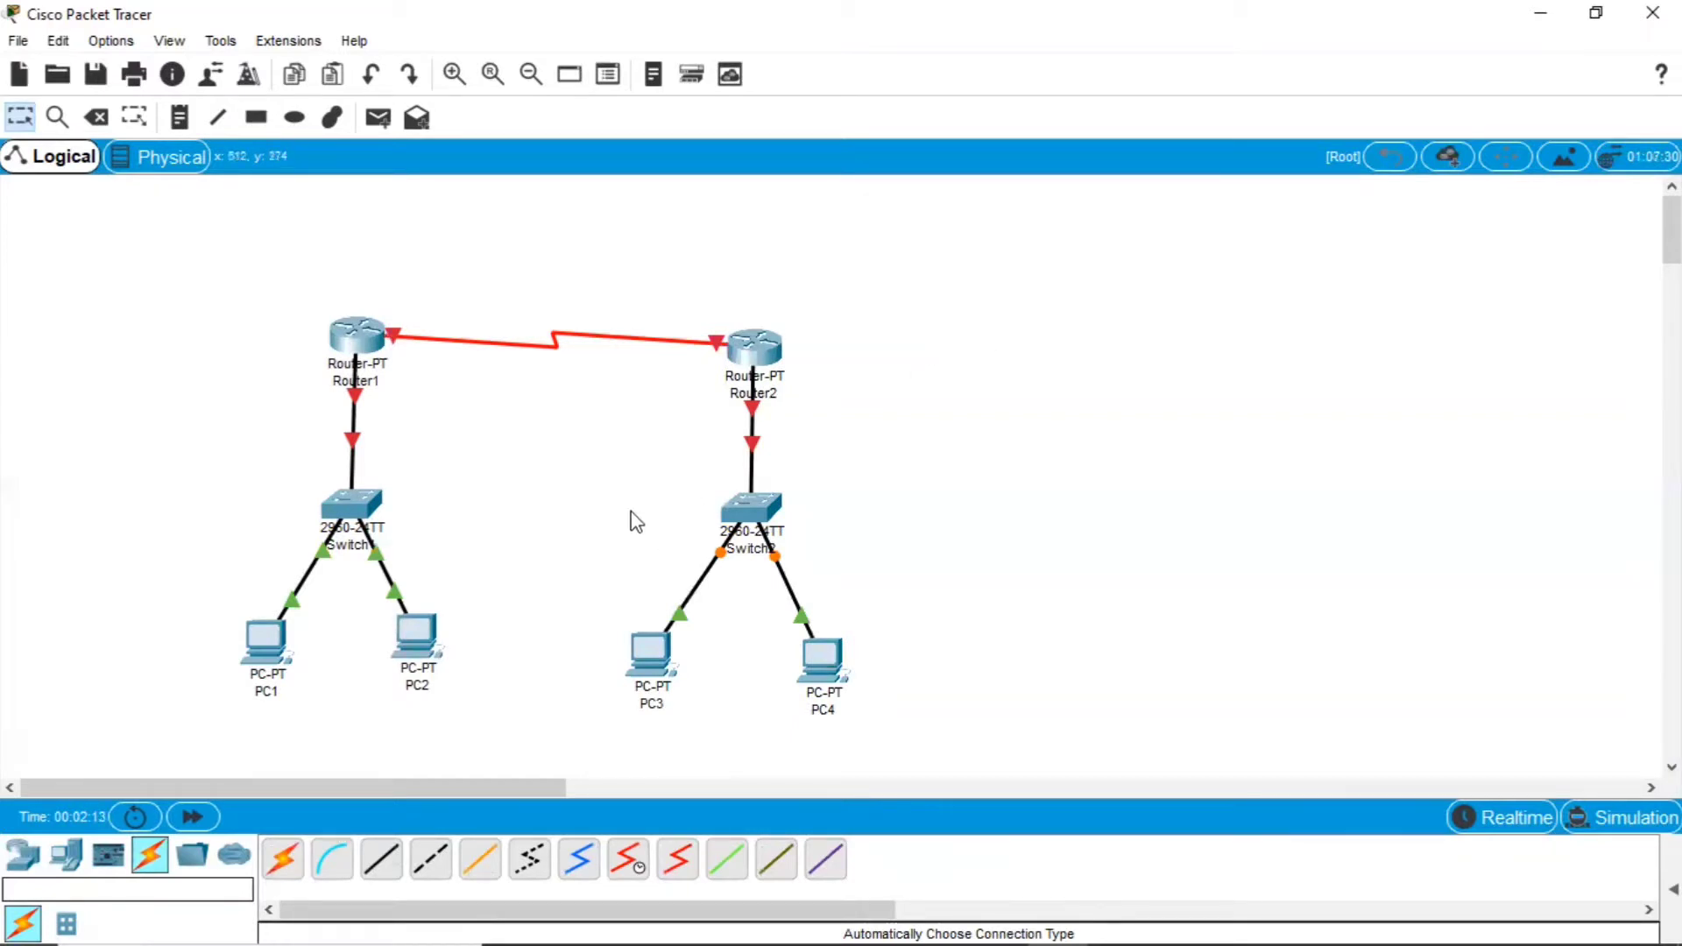
Step: Assign PC1 the static IP address 192.168.1.1 with subnet mask 255.255.255.0 in its IP configuration
click(269, 645)
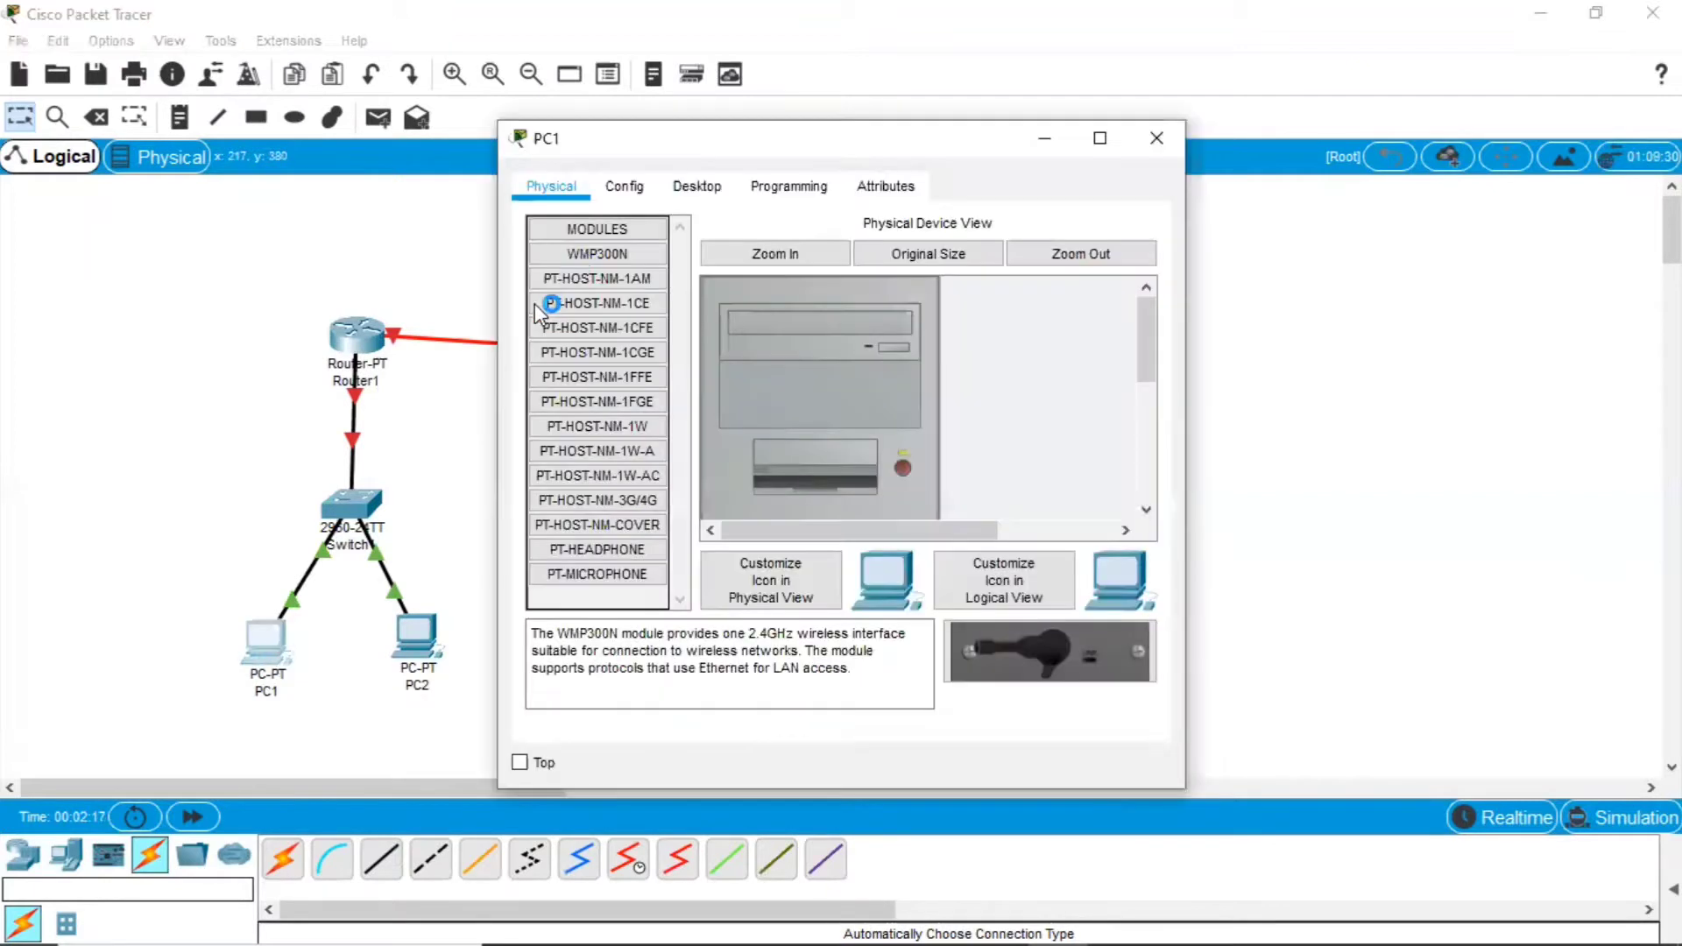
click(690, 184)
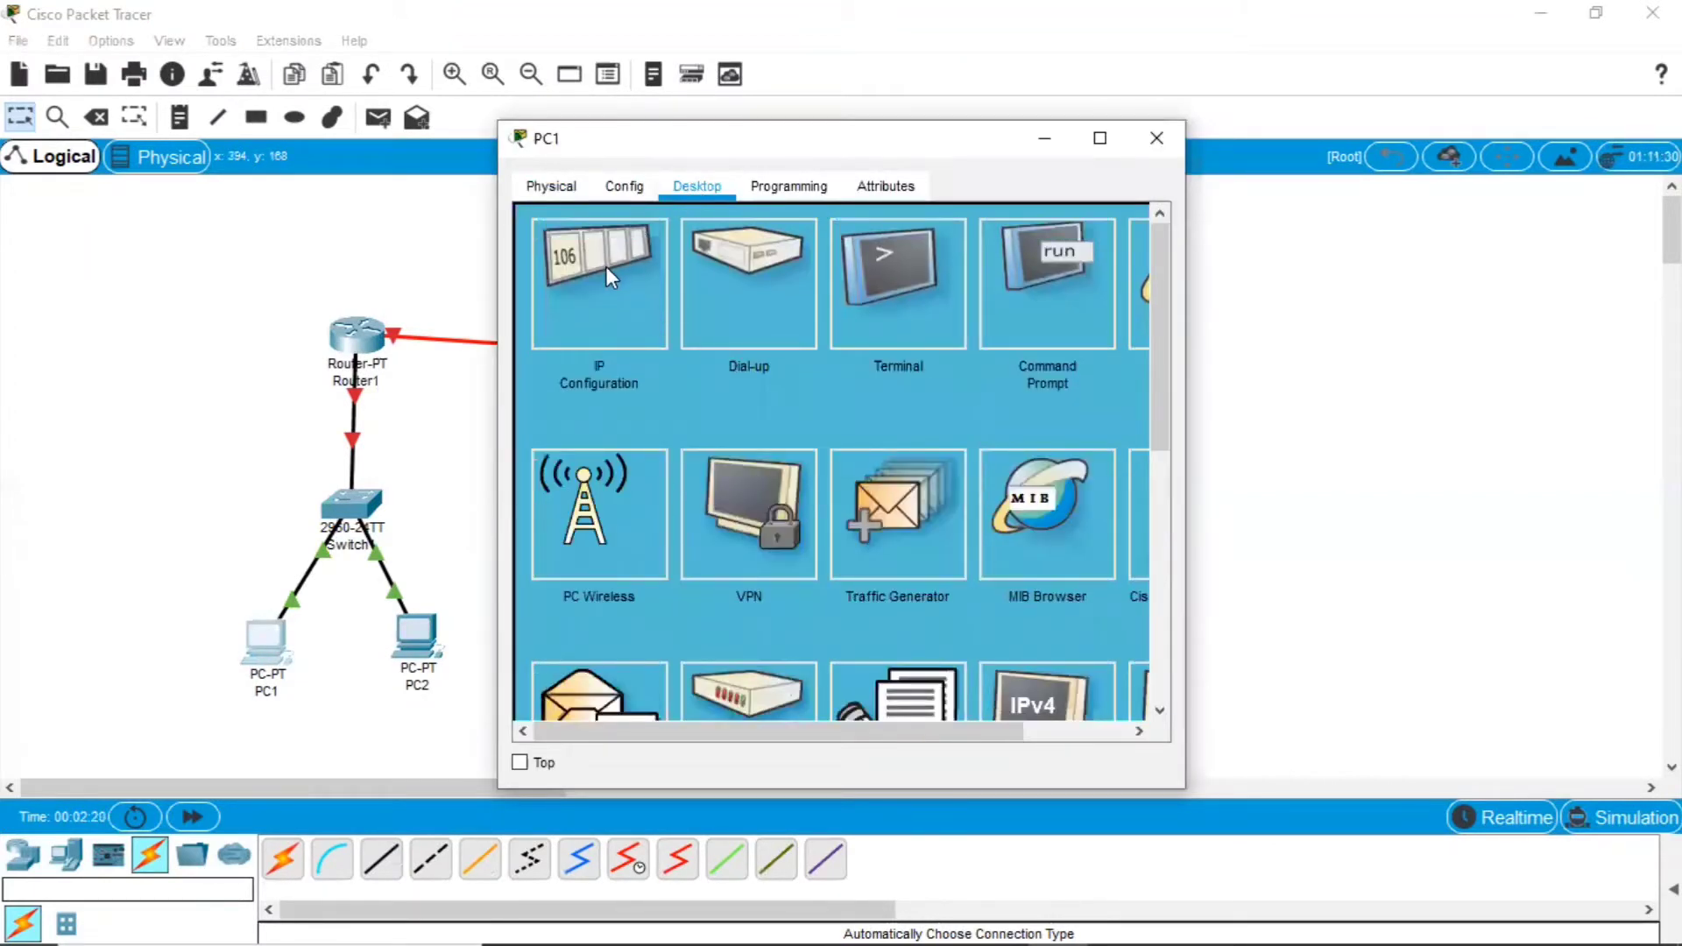
click(607, 269)
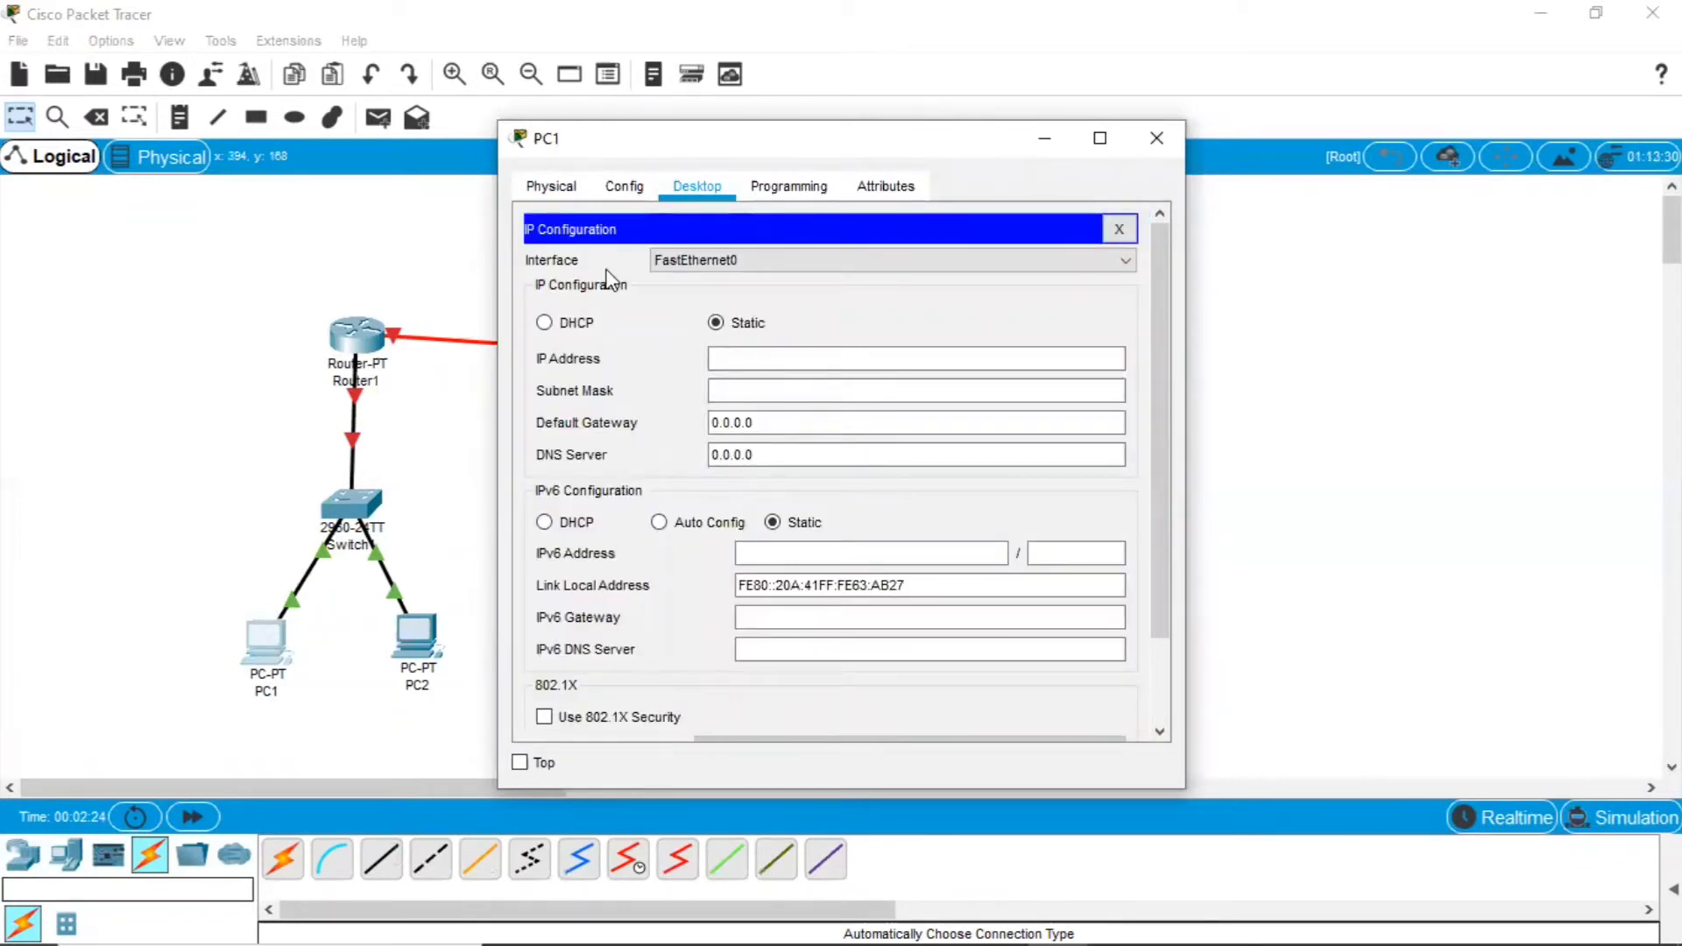
click(756, 362)
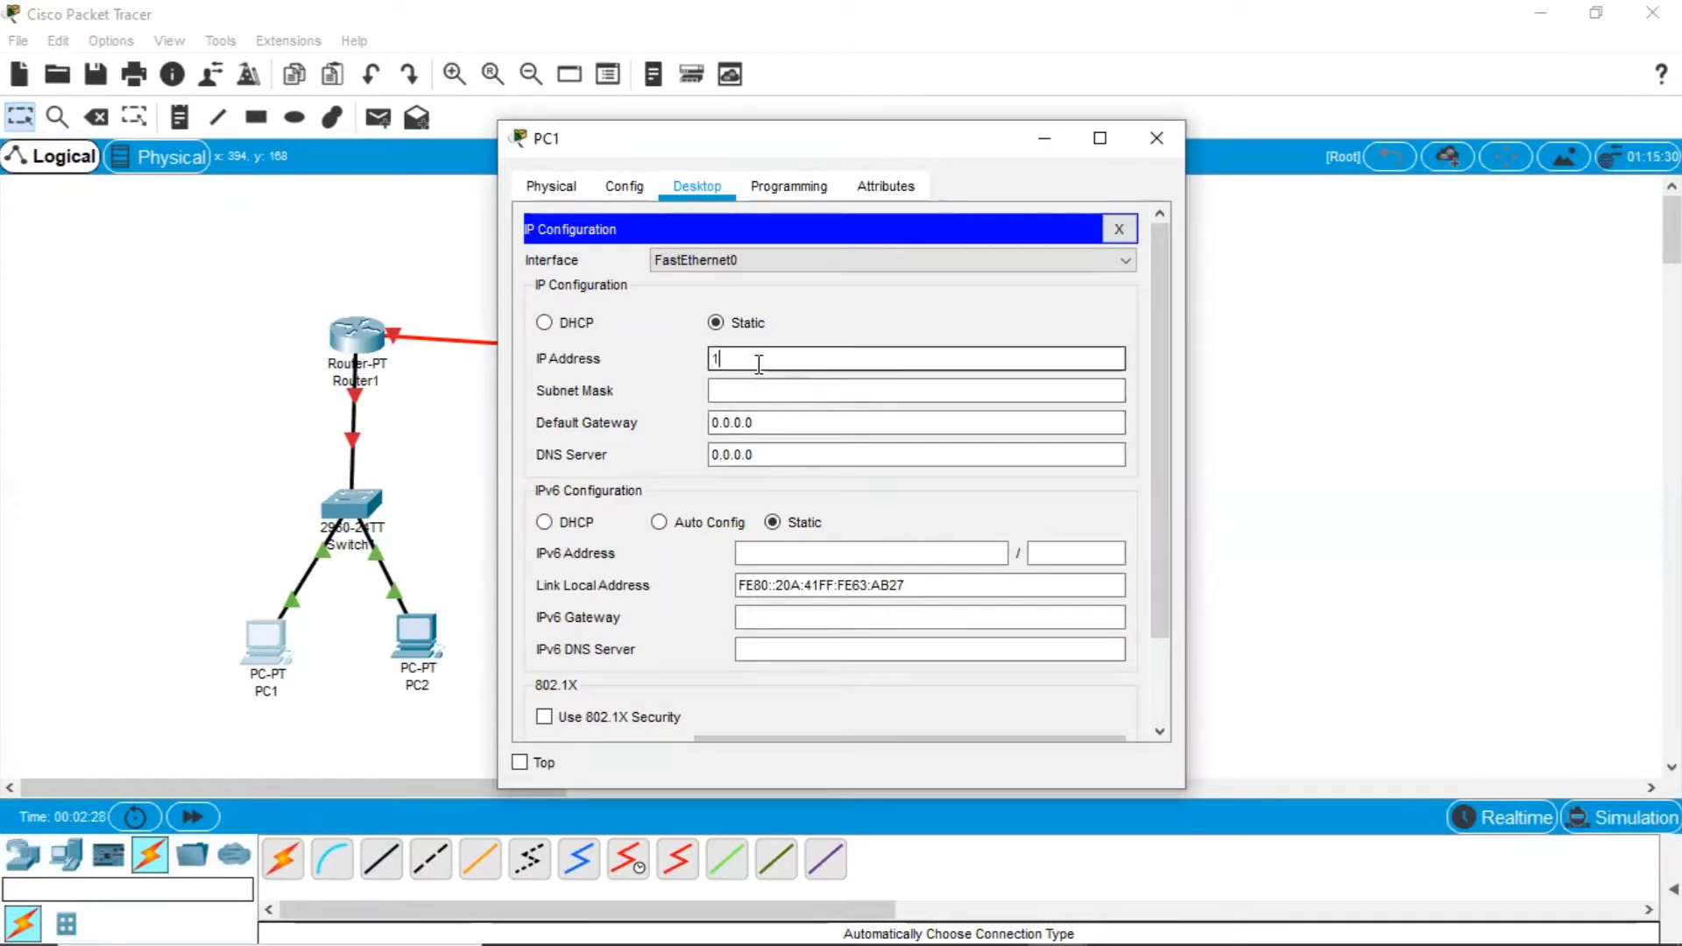
text(192.168.1.1)
click(760, 386)
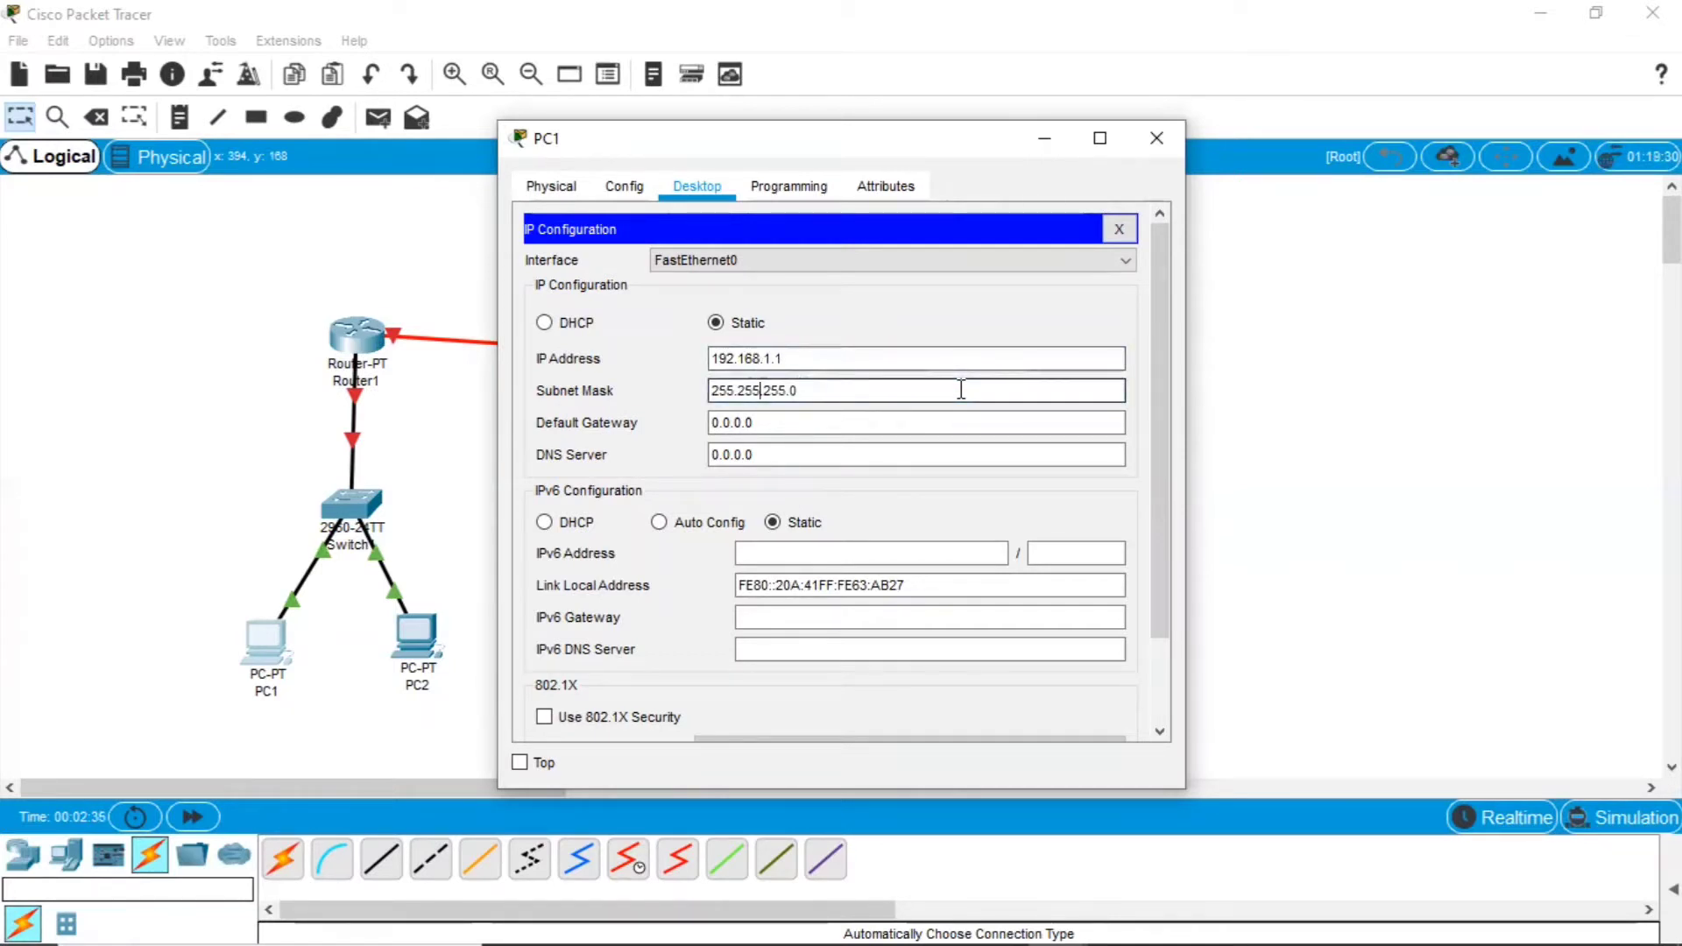
Step: Set PC1's default gateway to 192.168.1.254 and close its device window
click(796, 423)
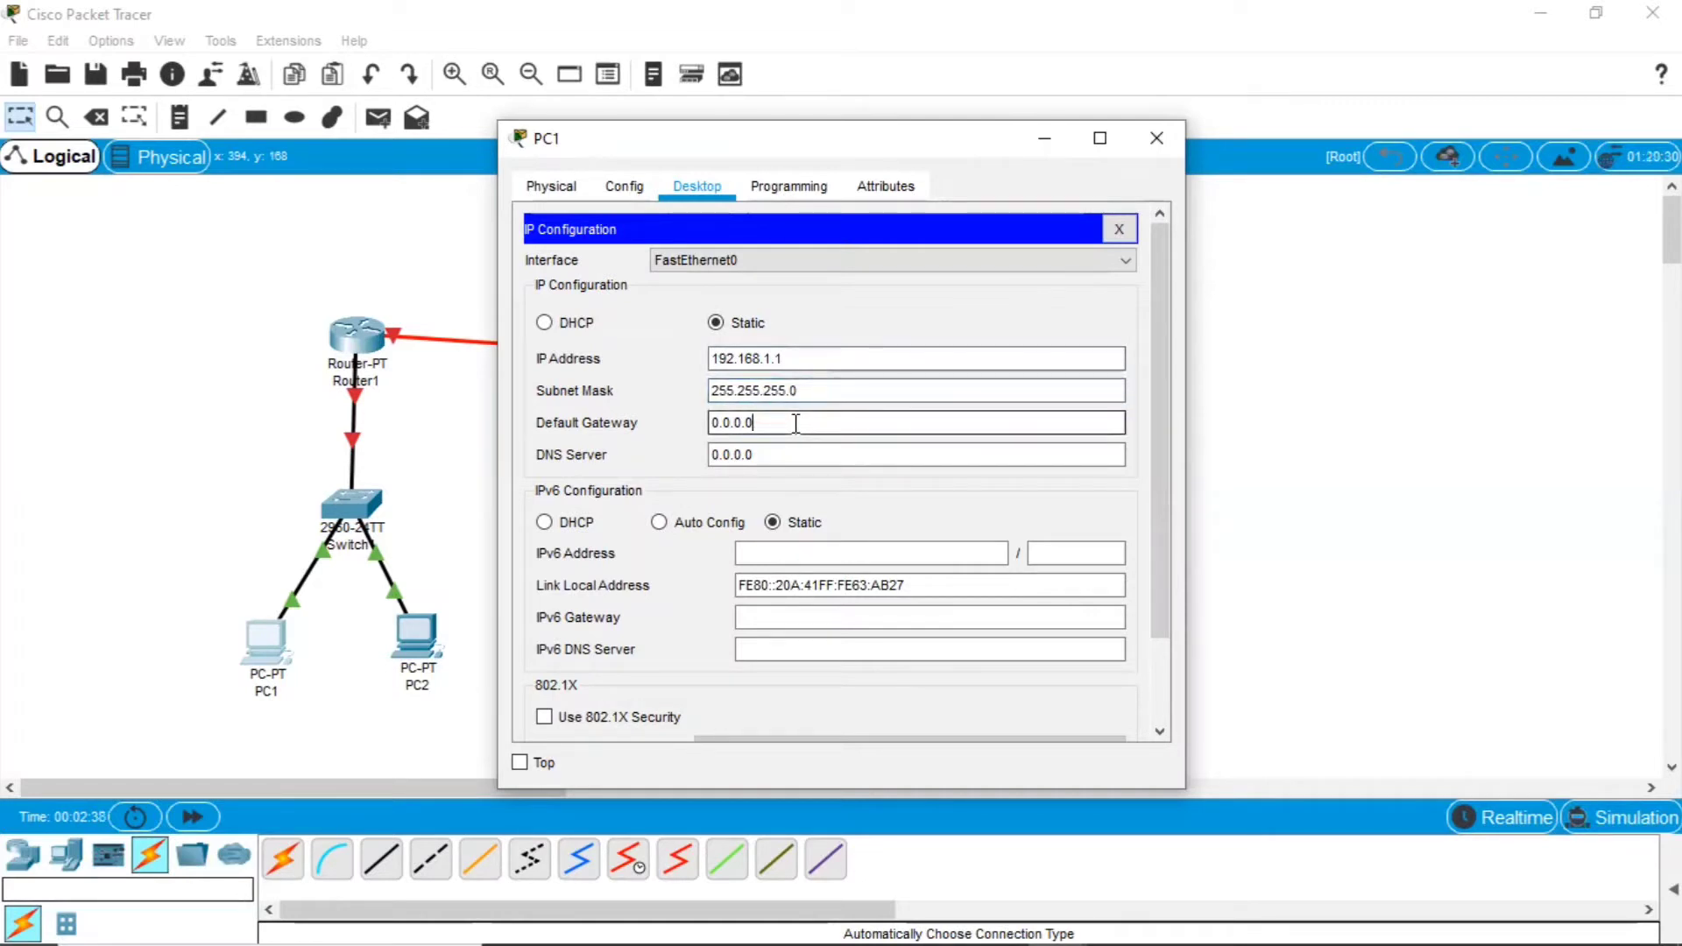
key(BackSpace)
key(BackSpace)
key(BackSpace)
key(BackSpace)
key(BackSpace)
key(BackSpace)
text(192.168.1.254)
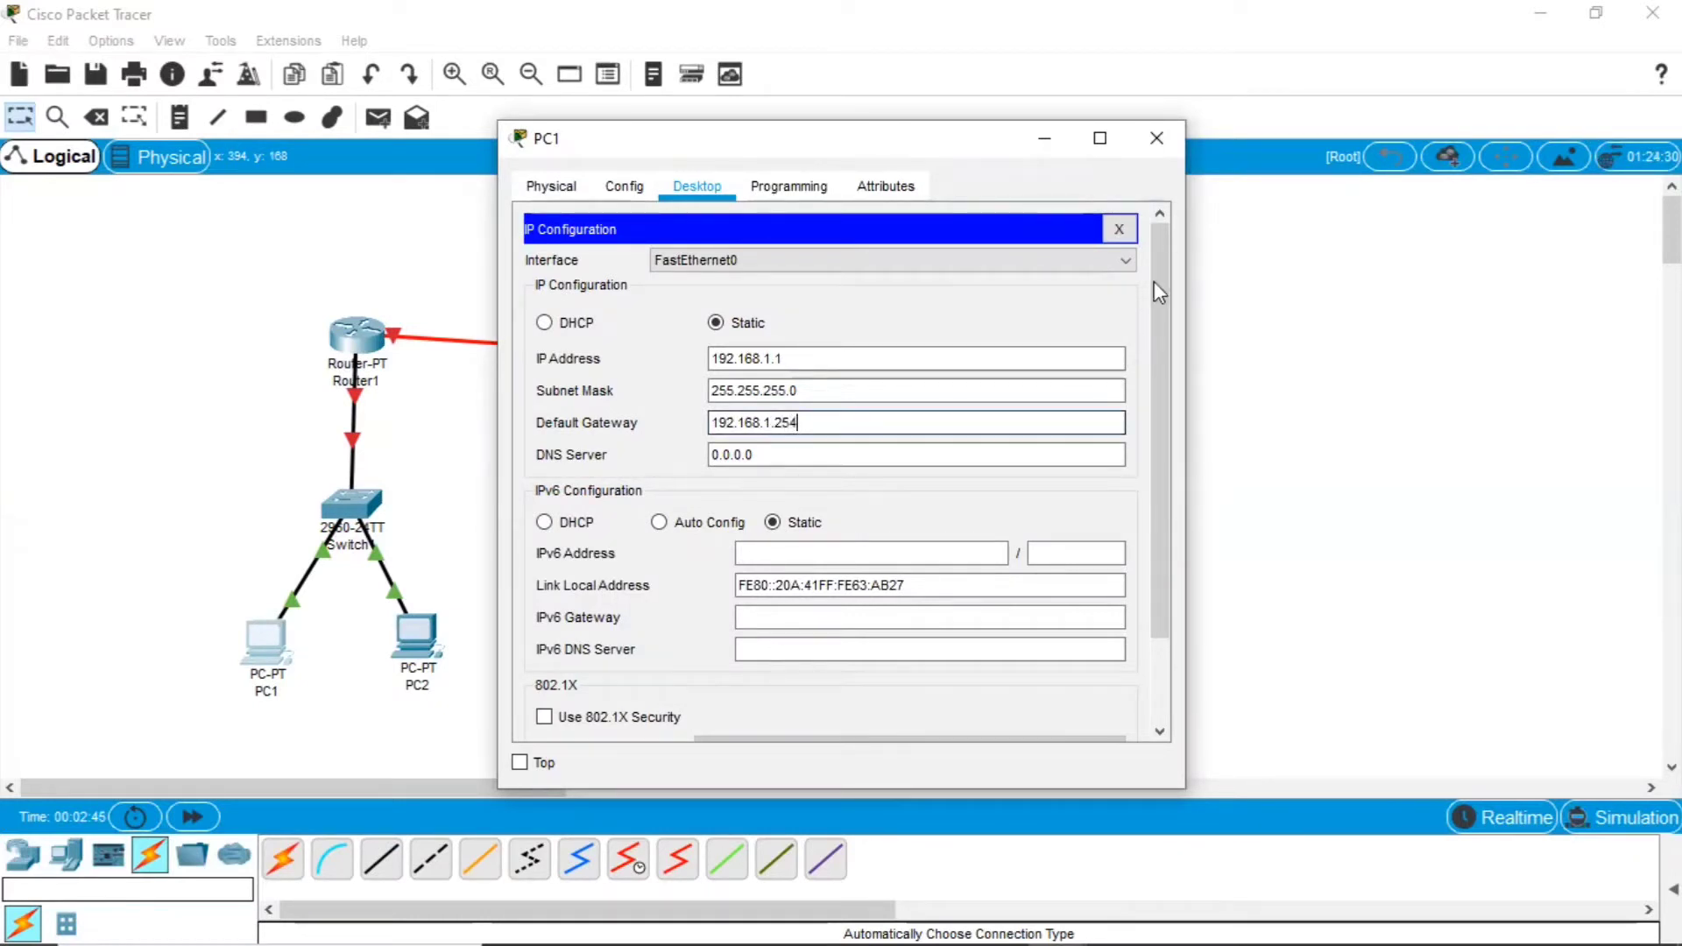
click(1156, 137)
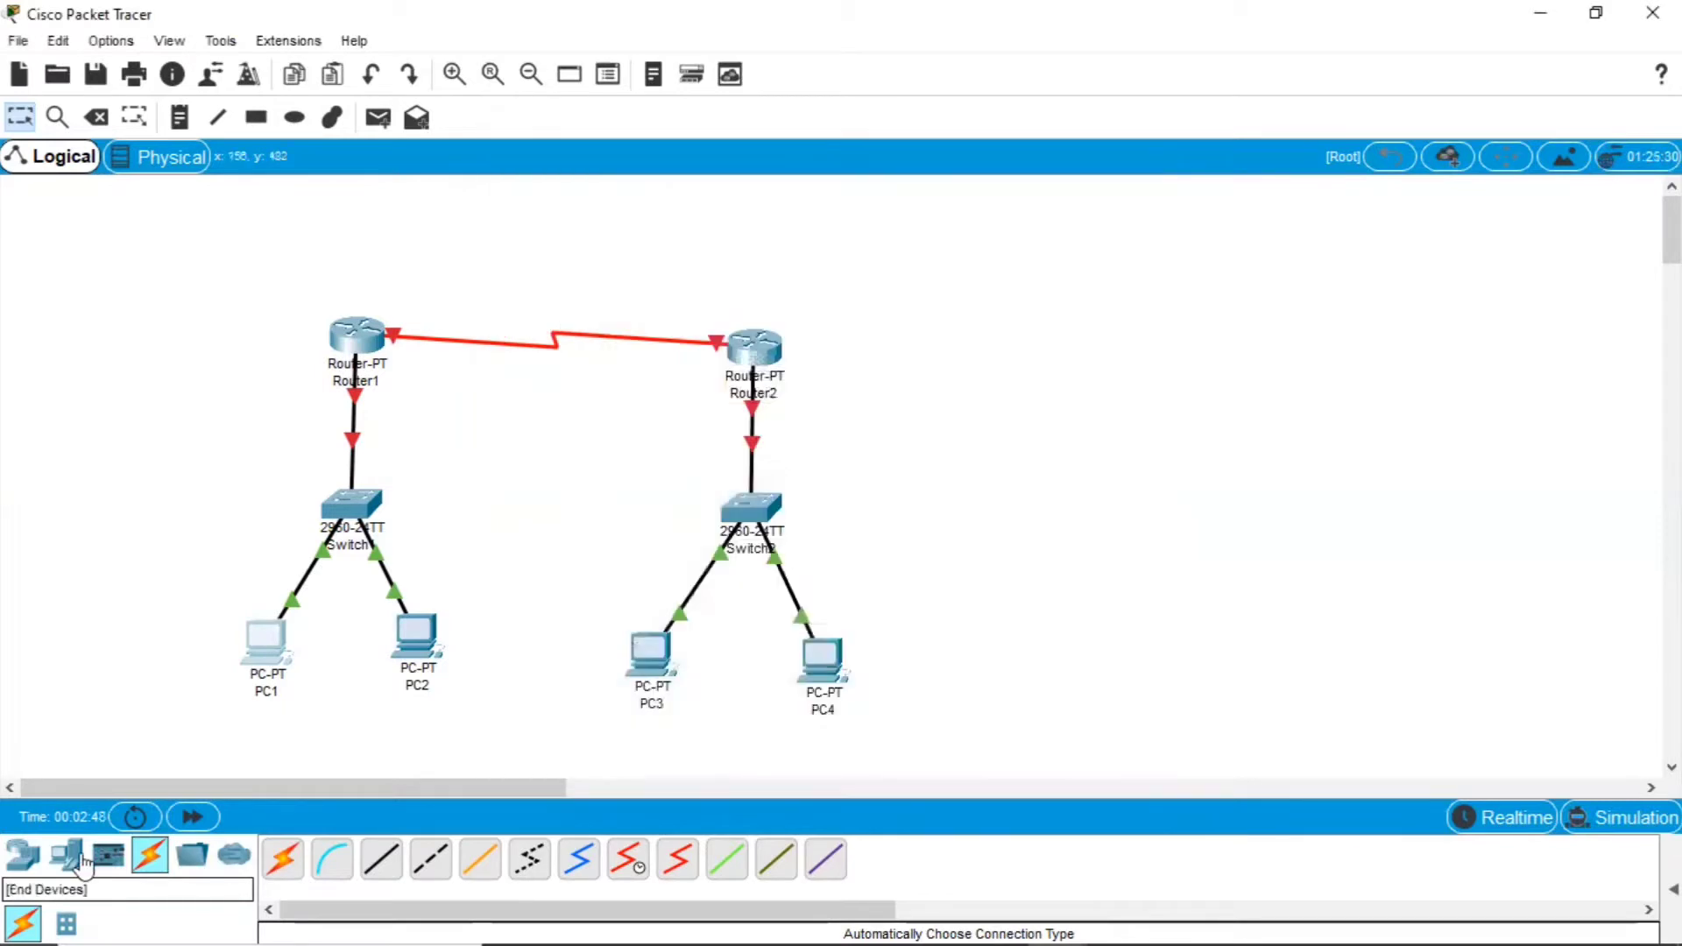
Step: Assign PC2 the static IP address 192.168.1.2 with subnet mask 255.255.255.0 in its IP configuration
click(416, 650)
click(698, 184)
click(592, 296)
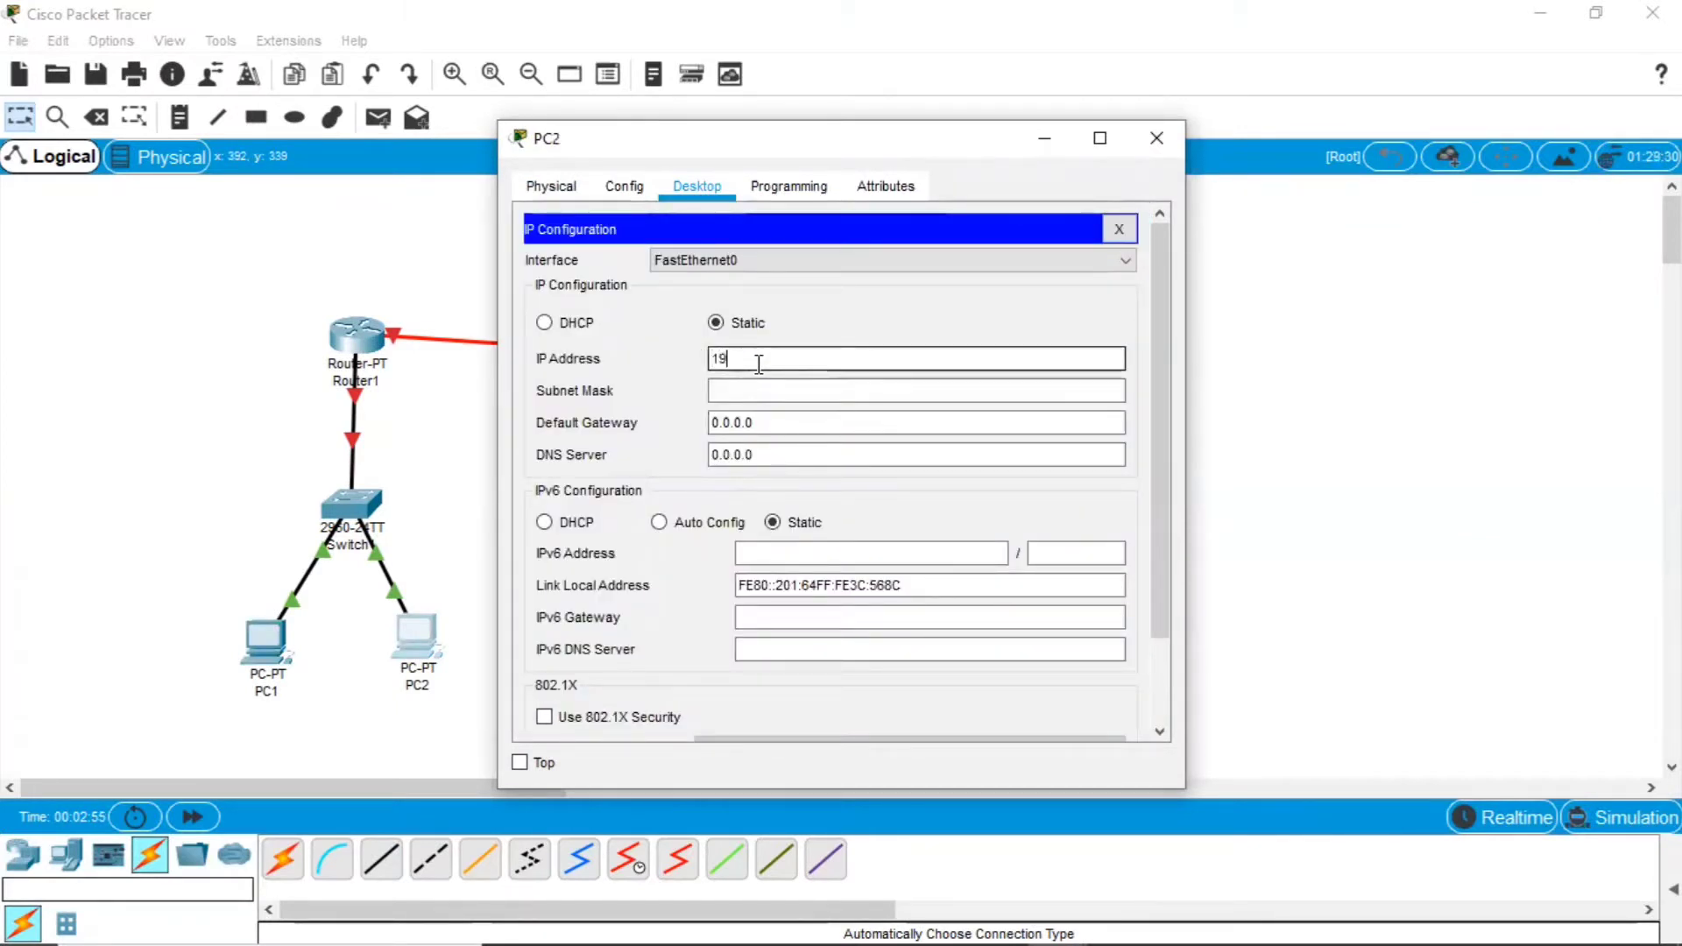
text(192.168.1.2)
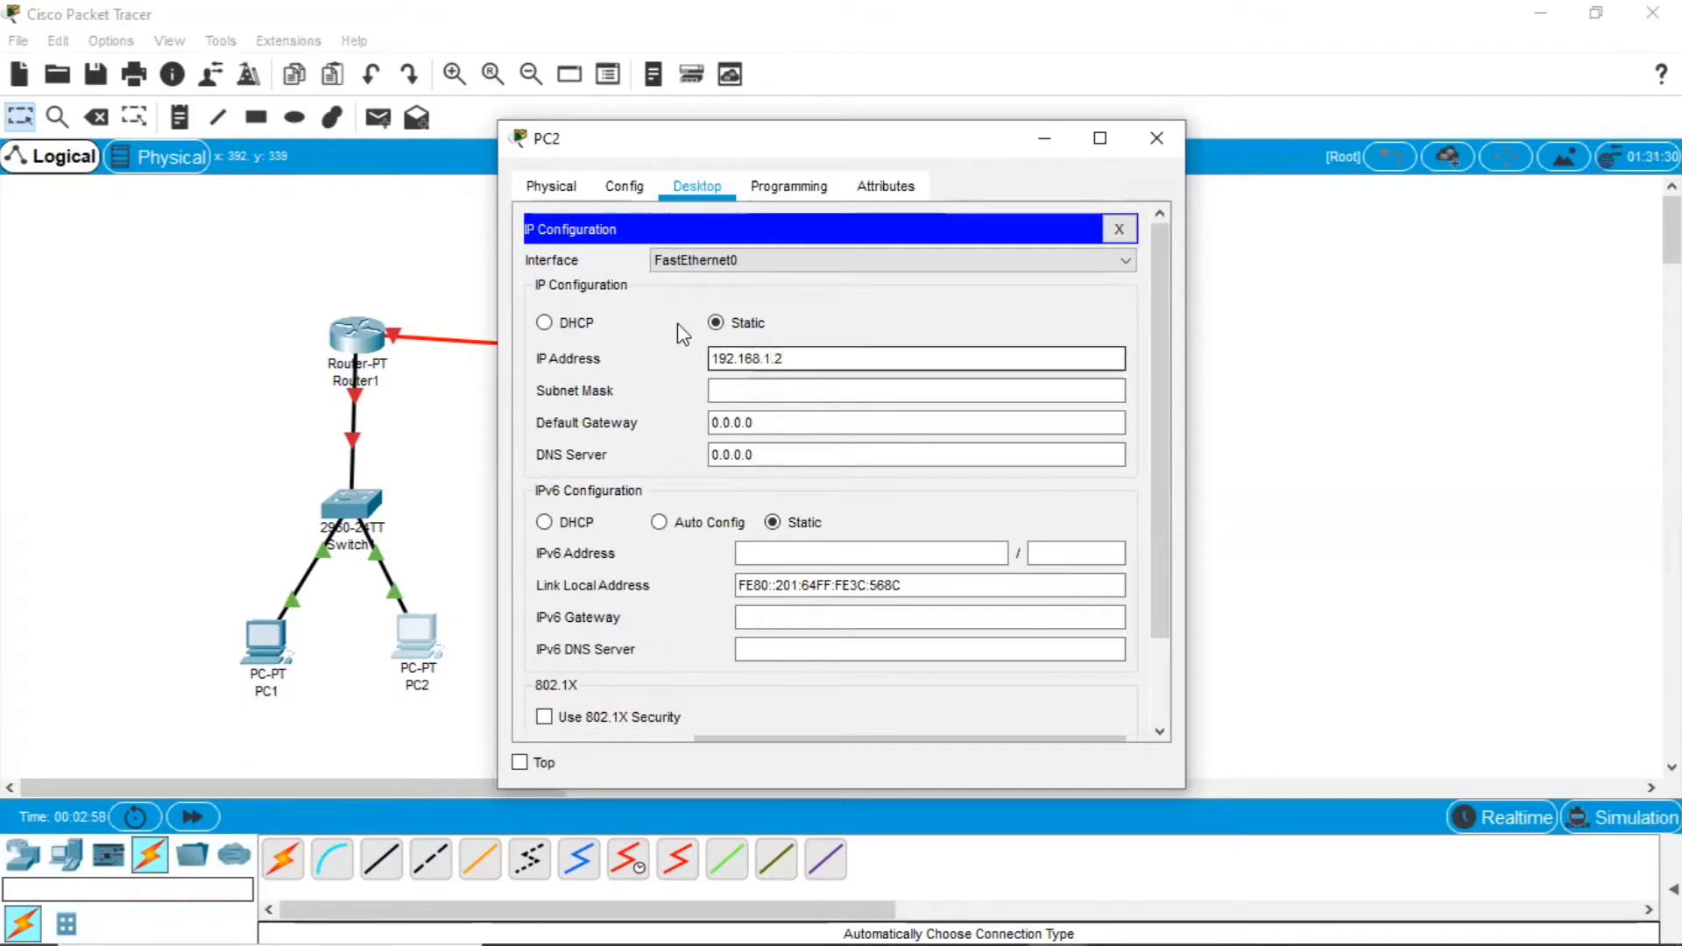
click(788, 390)
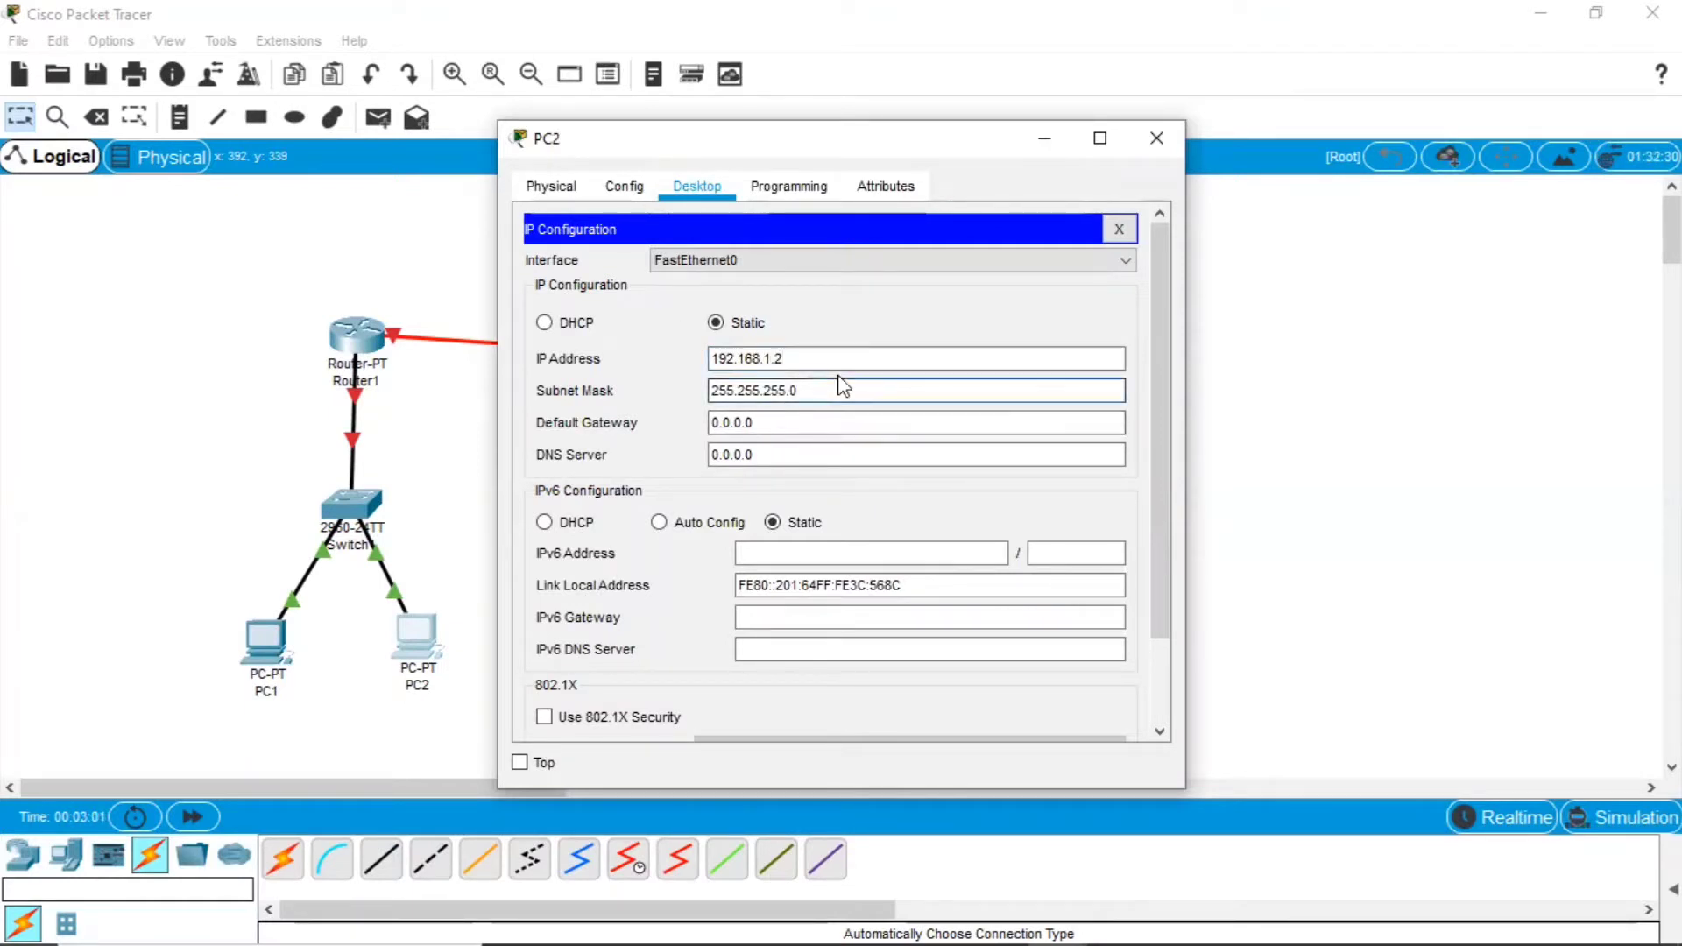
Step: Set PC2's default gateway to 192.168.2.254 and close its device window
click(771, 421)
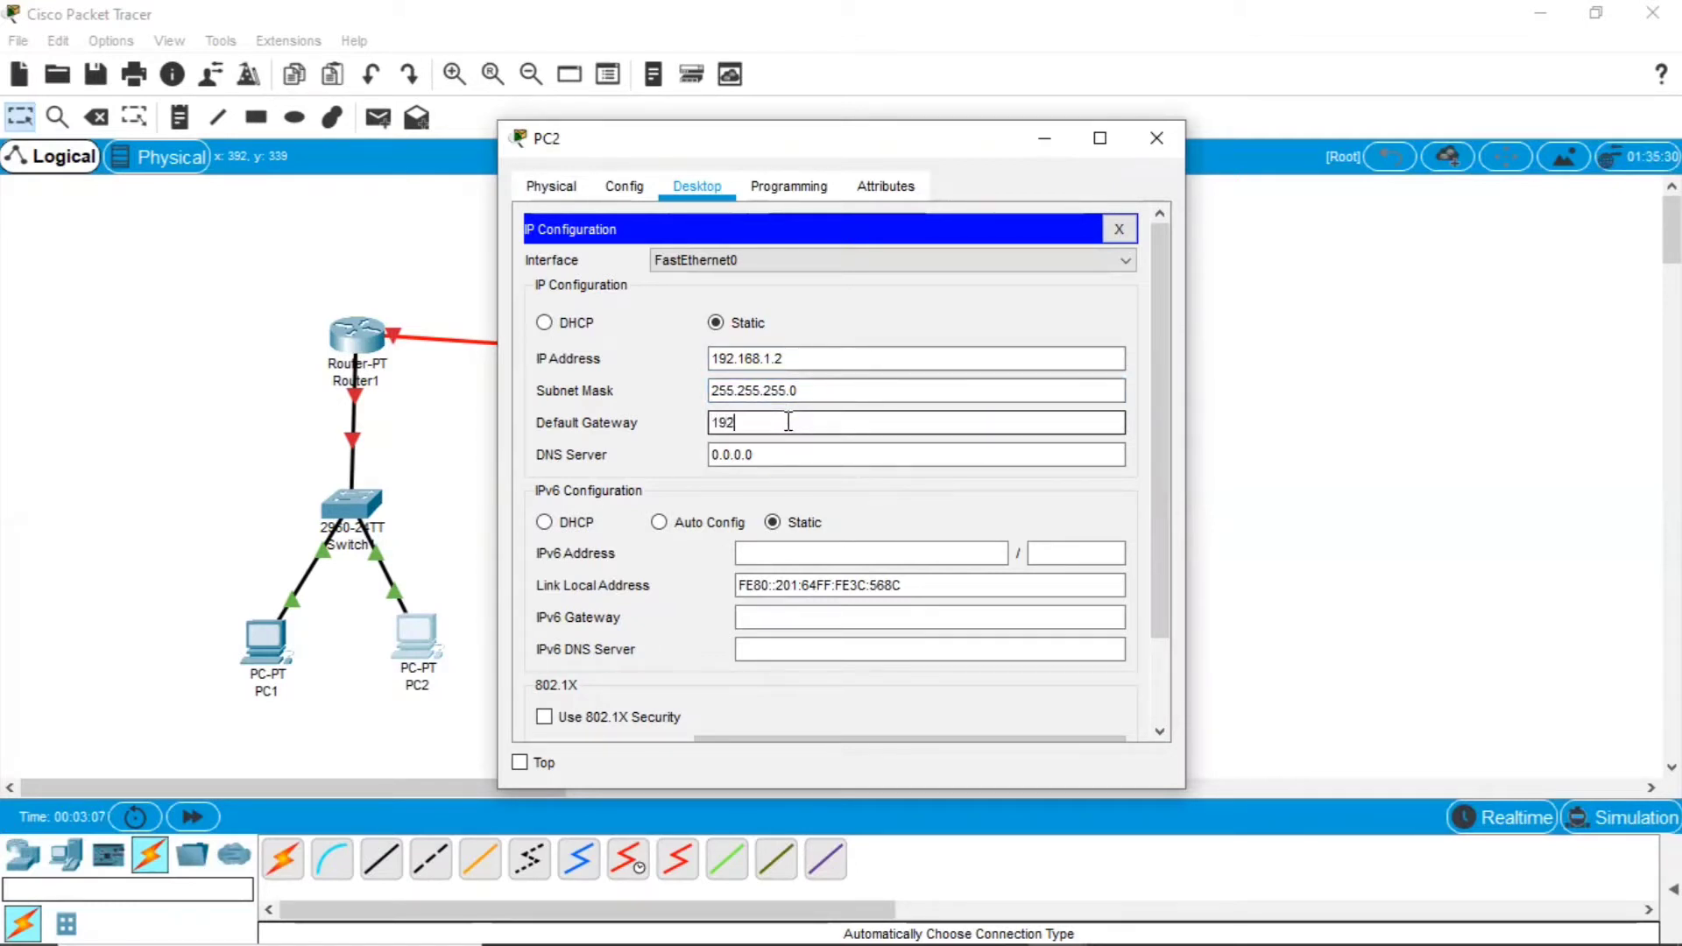
text(192.168.2.254)
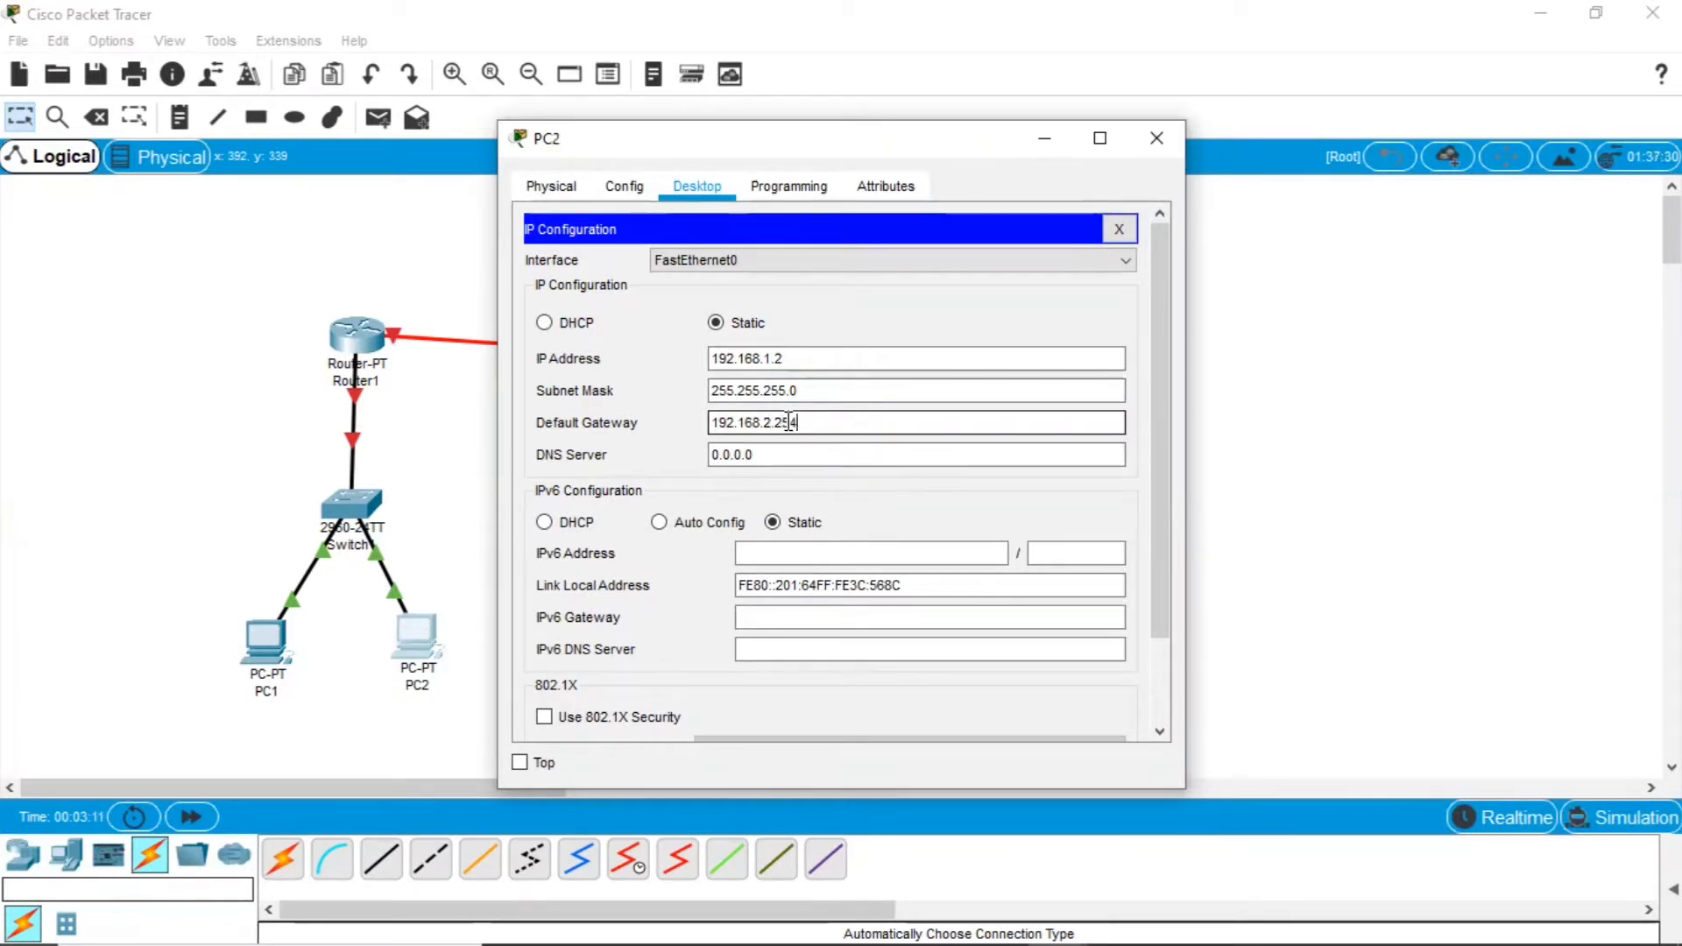
click(1159, 151)
Step: Assign PC3 the static IP address 192.168.2.3 with subnet mask 255.255.255.0 in its IP configuration
click(654, 659)
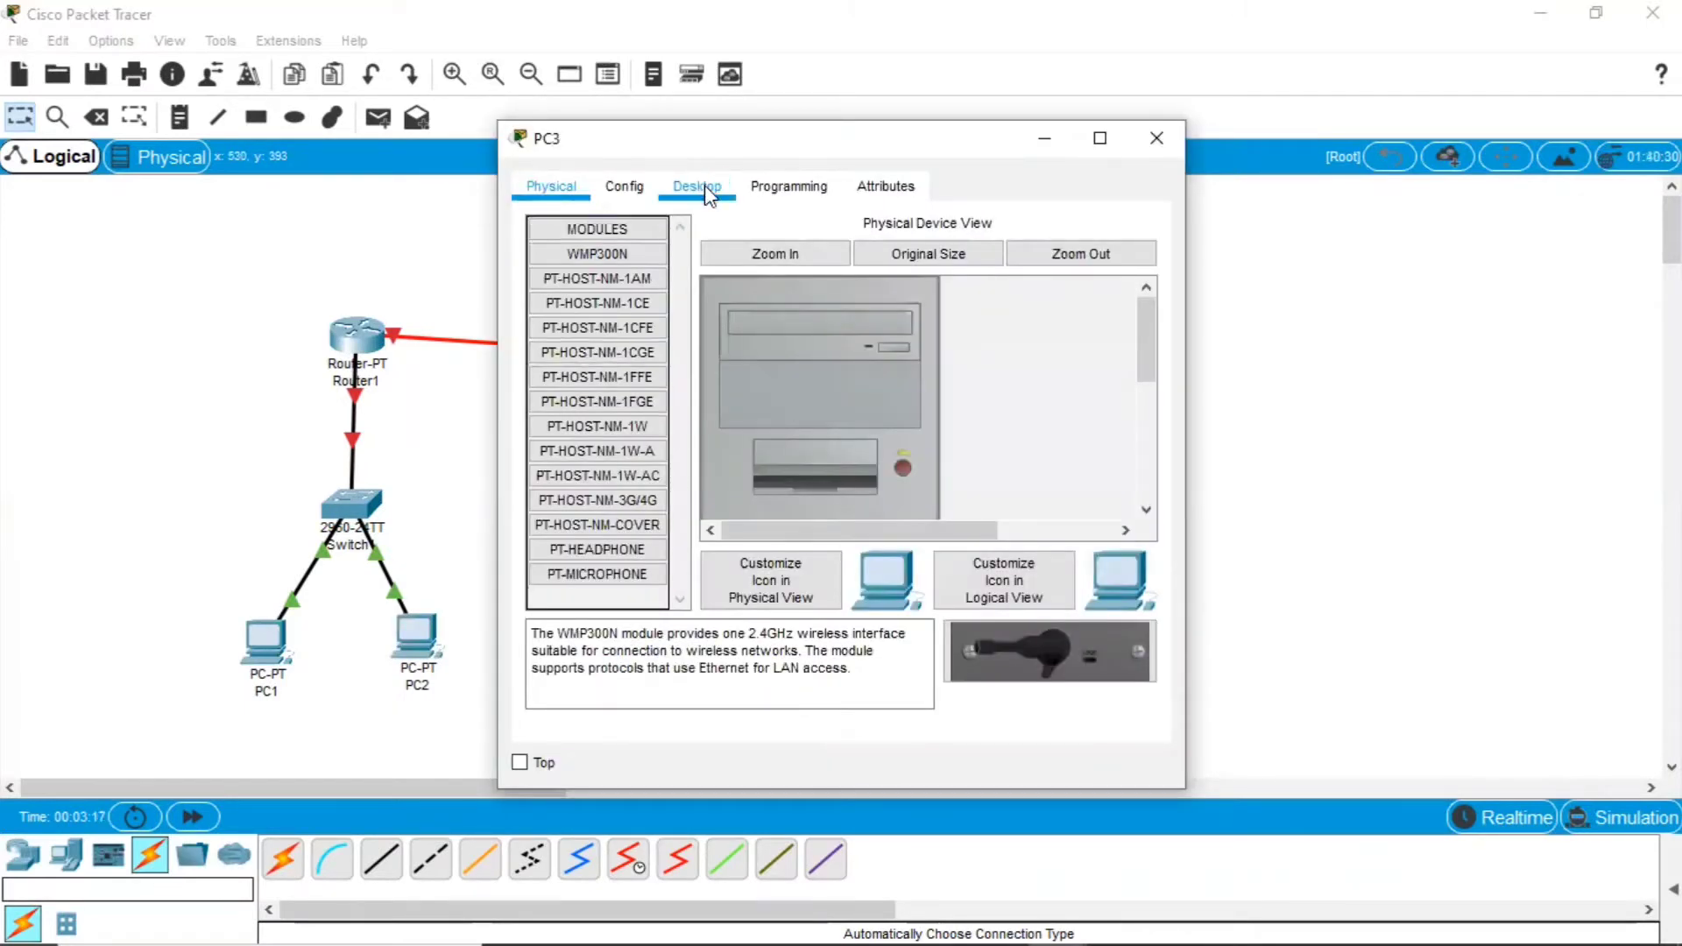
click(704, 186)
click(584, 322)
click(773, 357)
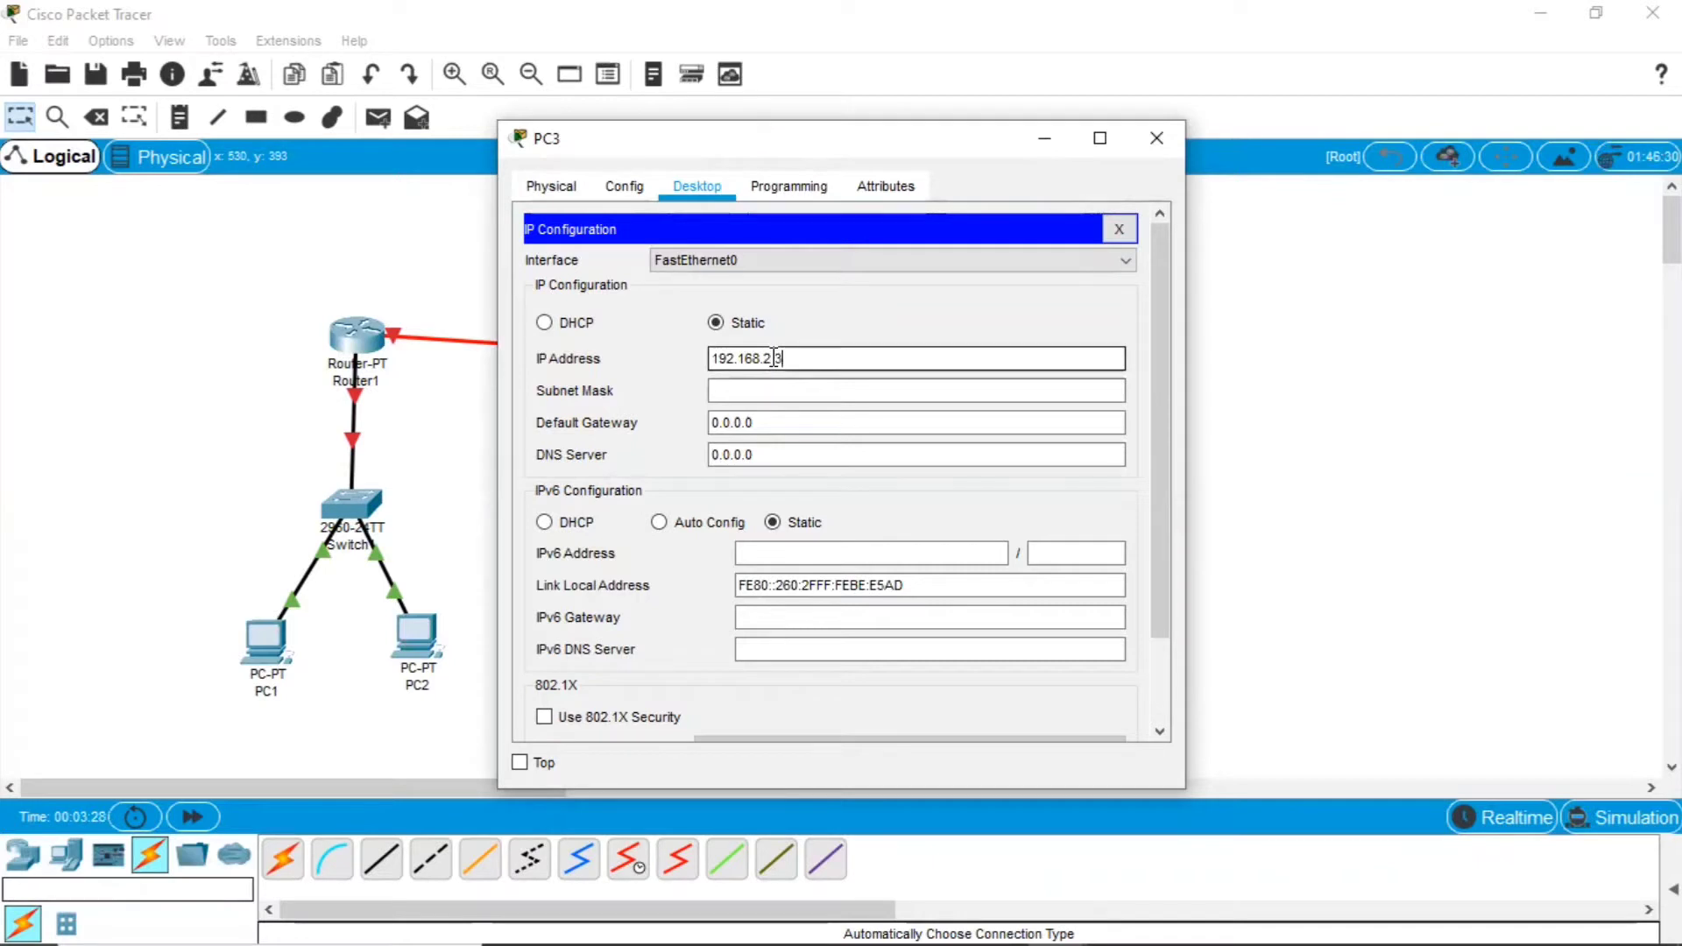
click(791, 391)
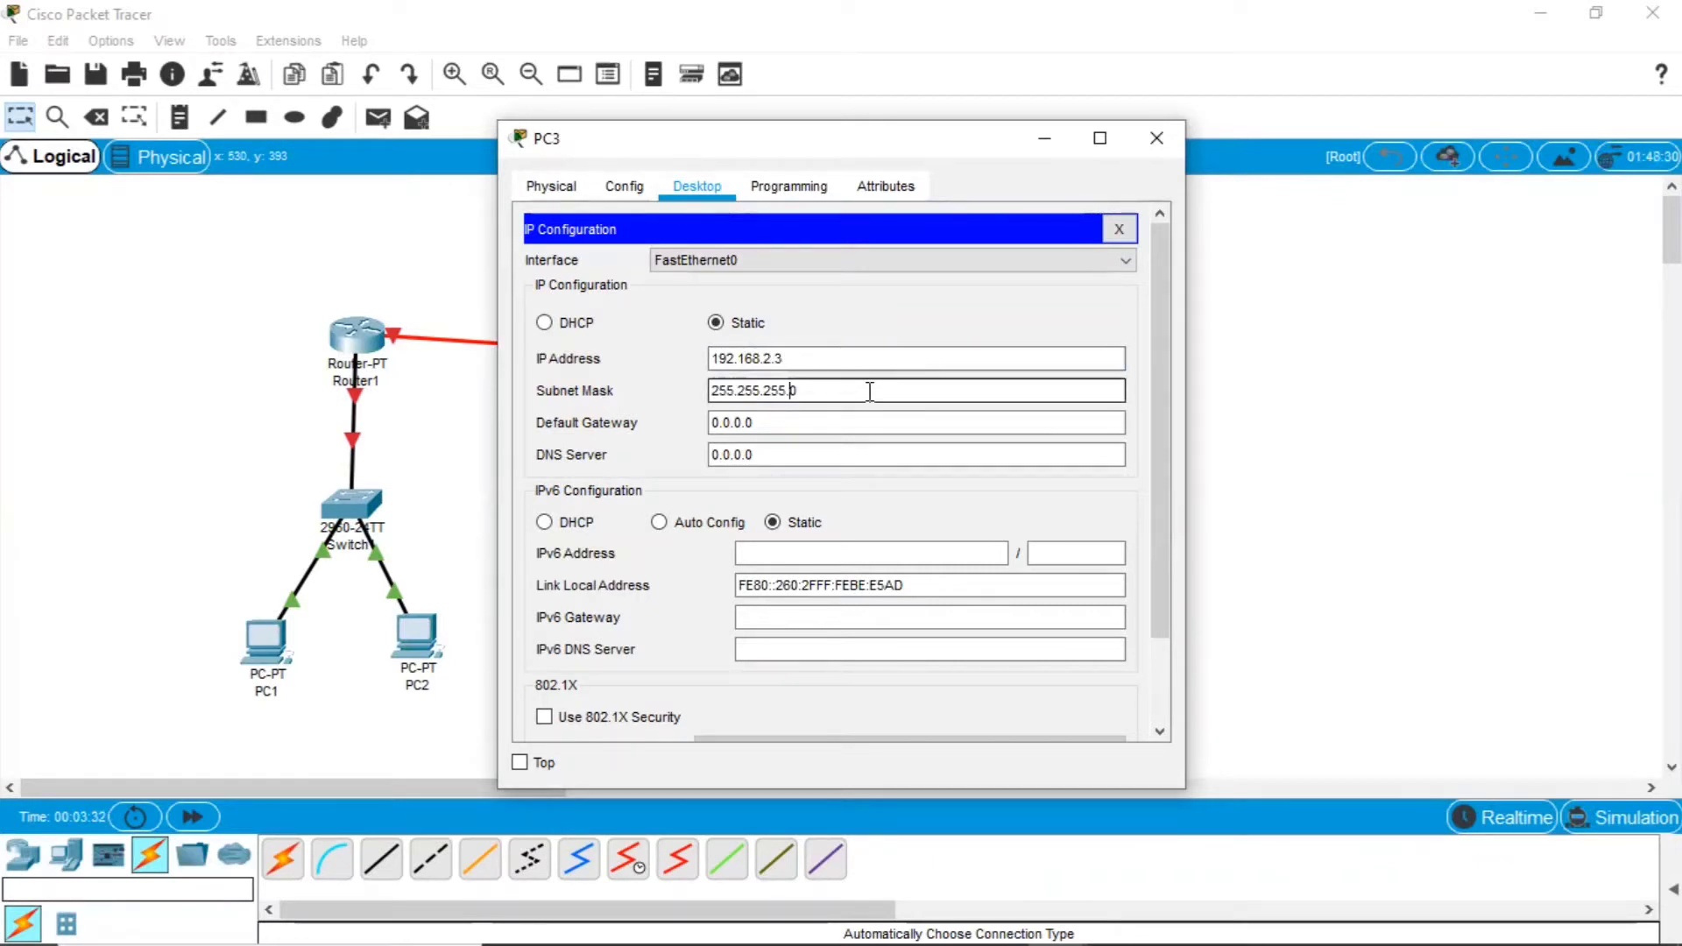
Step: Set PC3's default gateway to 192.168.2.254 and close its device window
click(744, 422)
drag(744, 423, 708, 424)
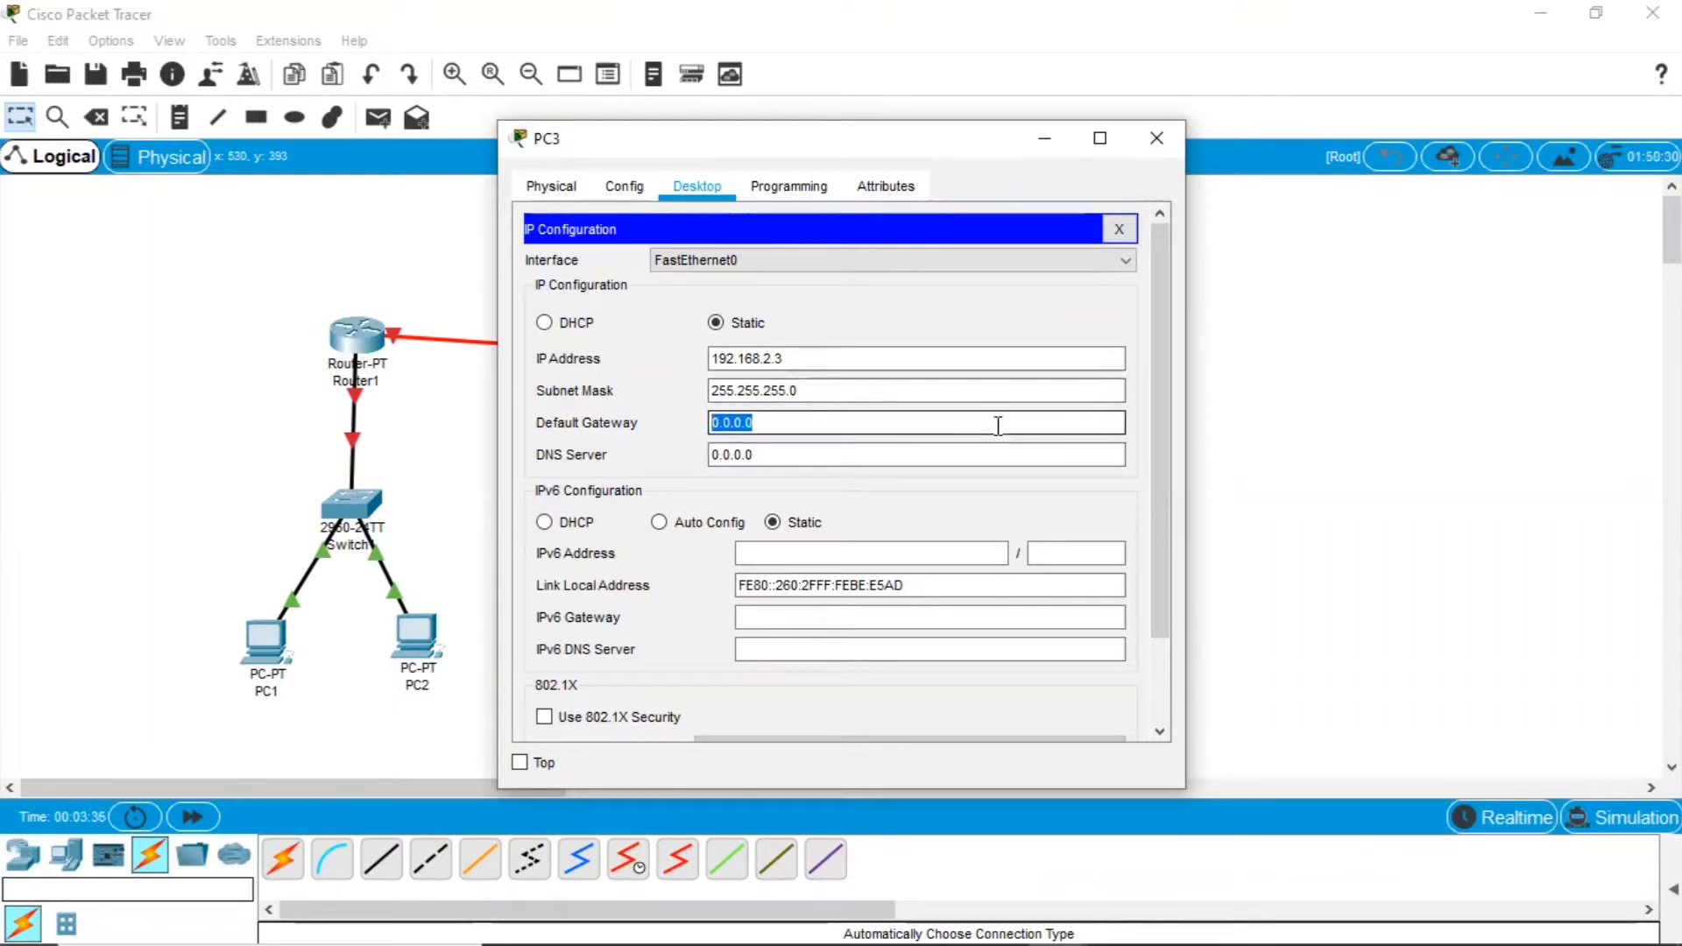
text(19)
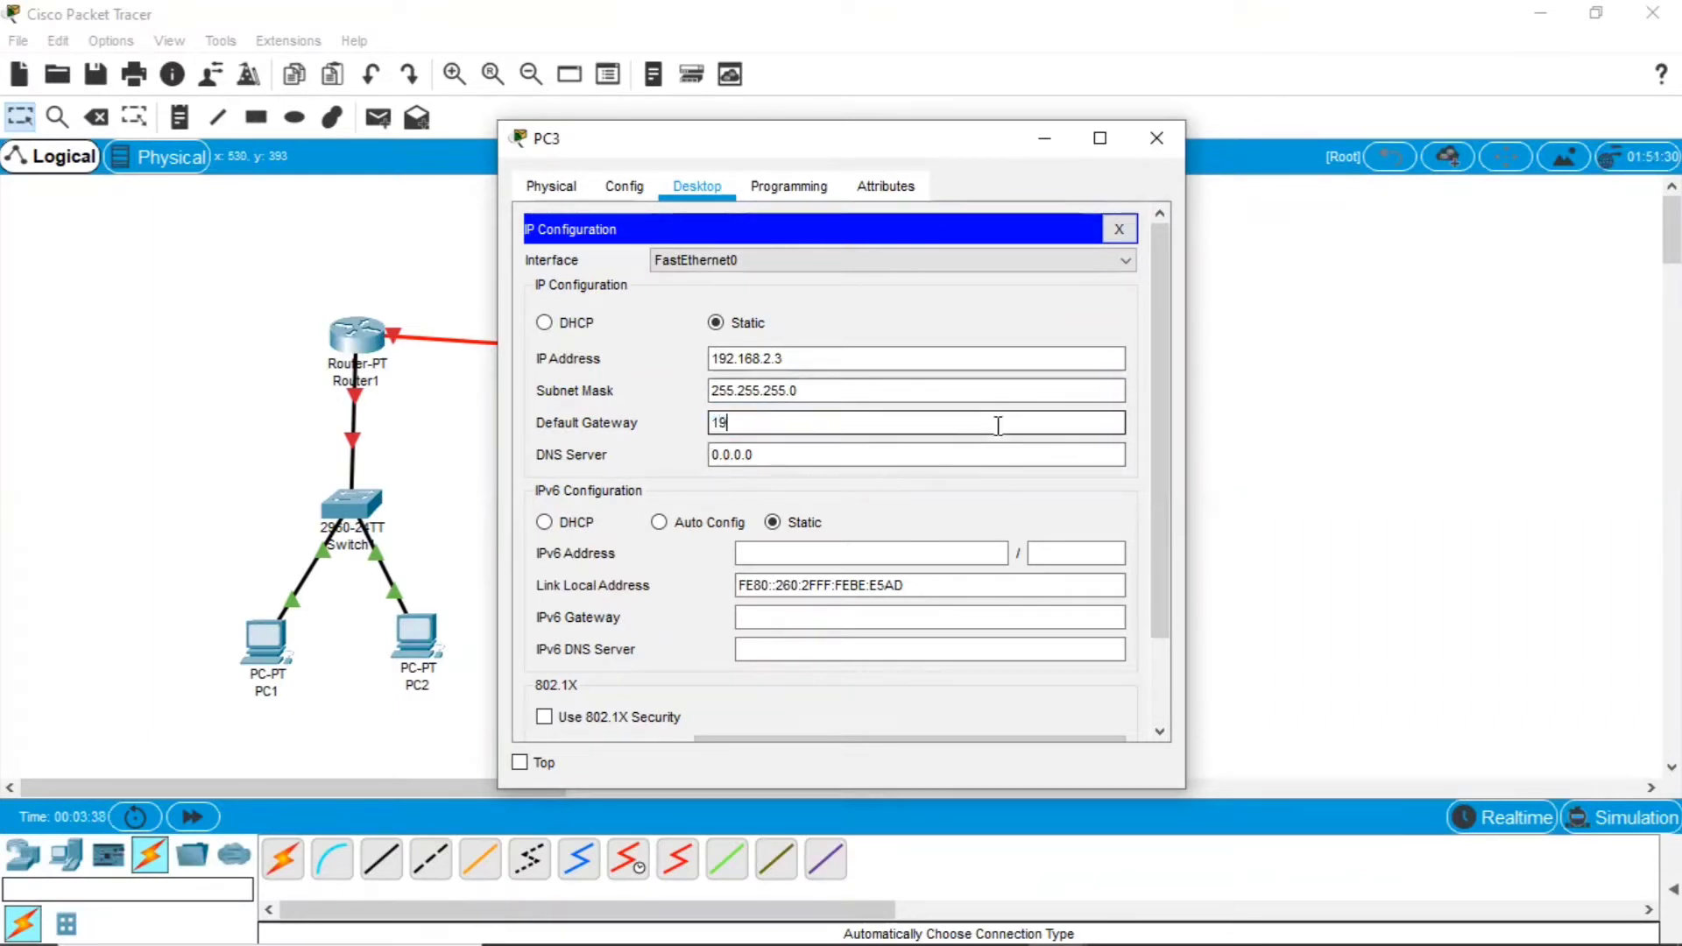
text(2.168.2.254)
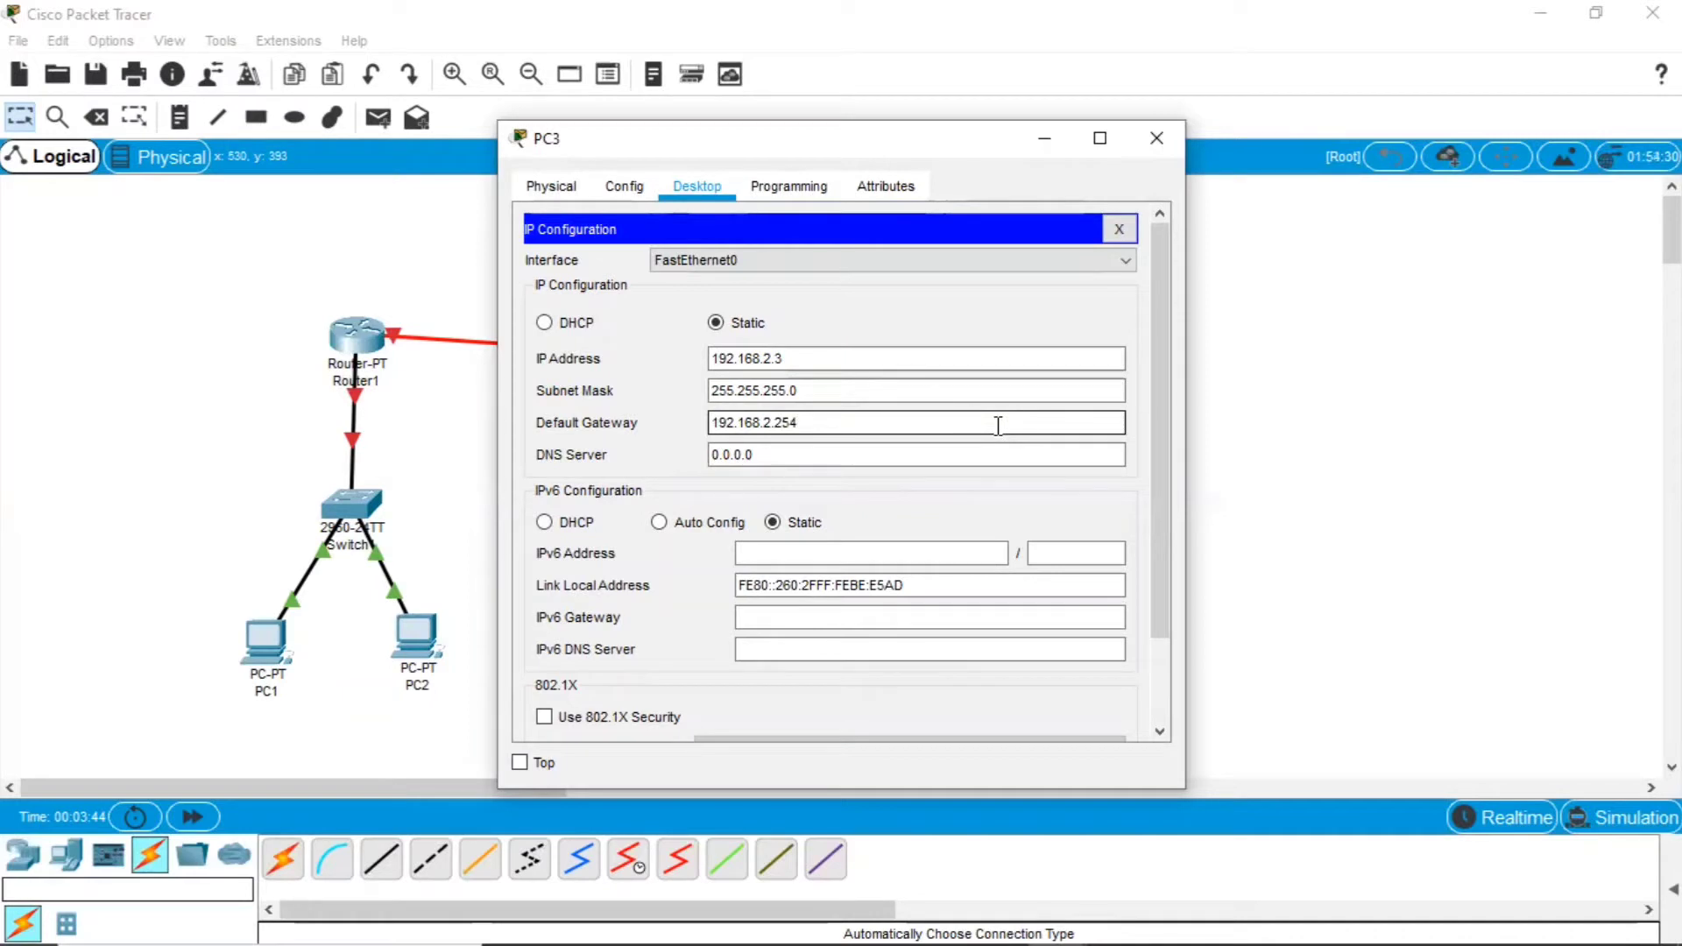
click(1158, 138)
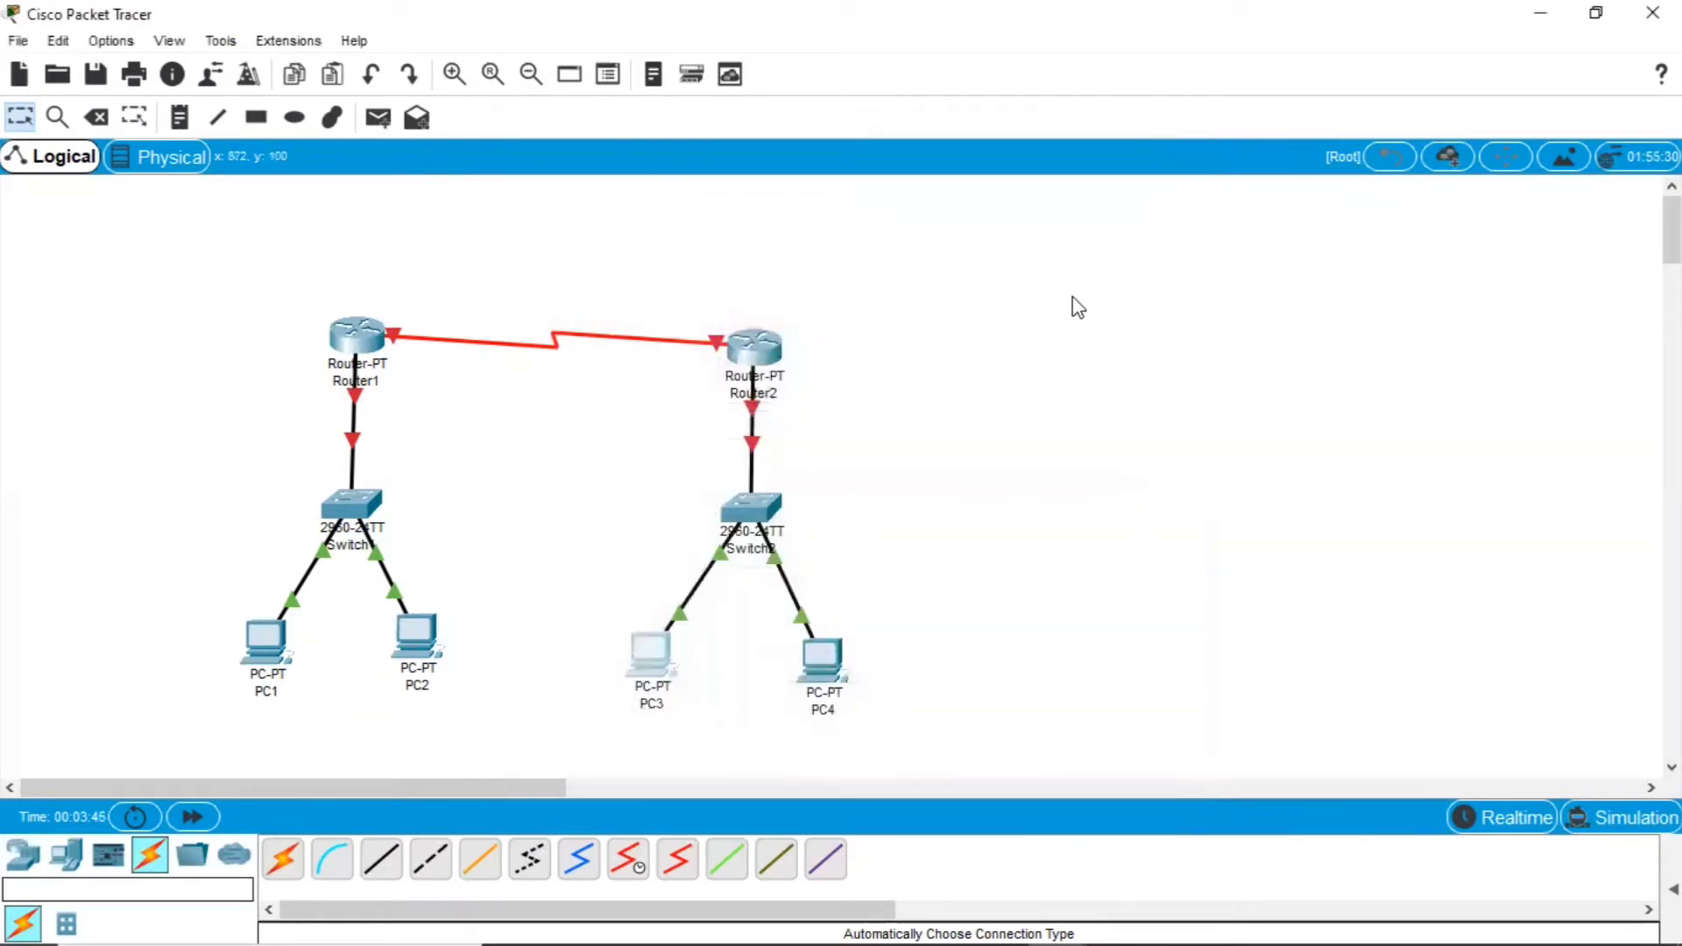
Step: Assign PC4 the static IP address 192.168.2.4 with subnet mask 255.255.255.0 in its IP configuration
click(824, 674)
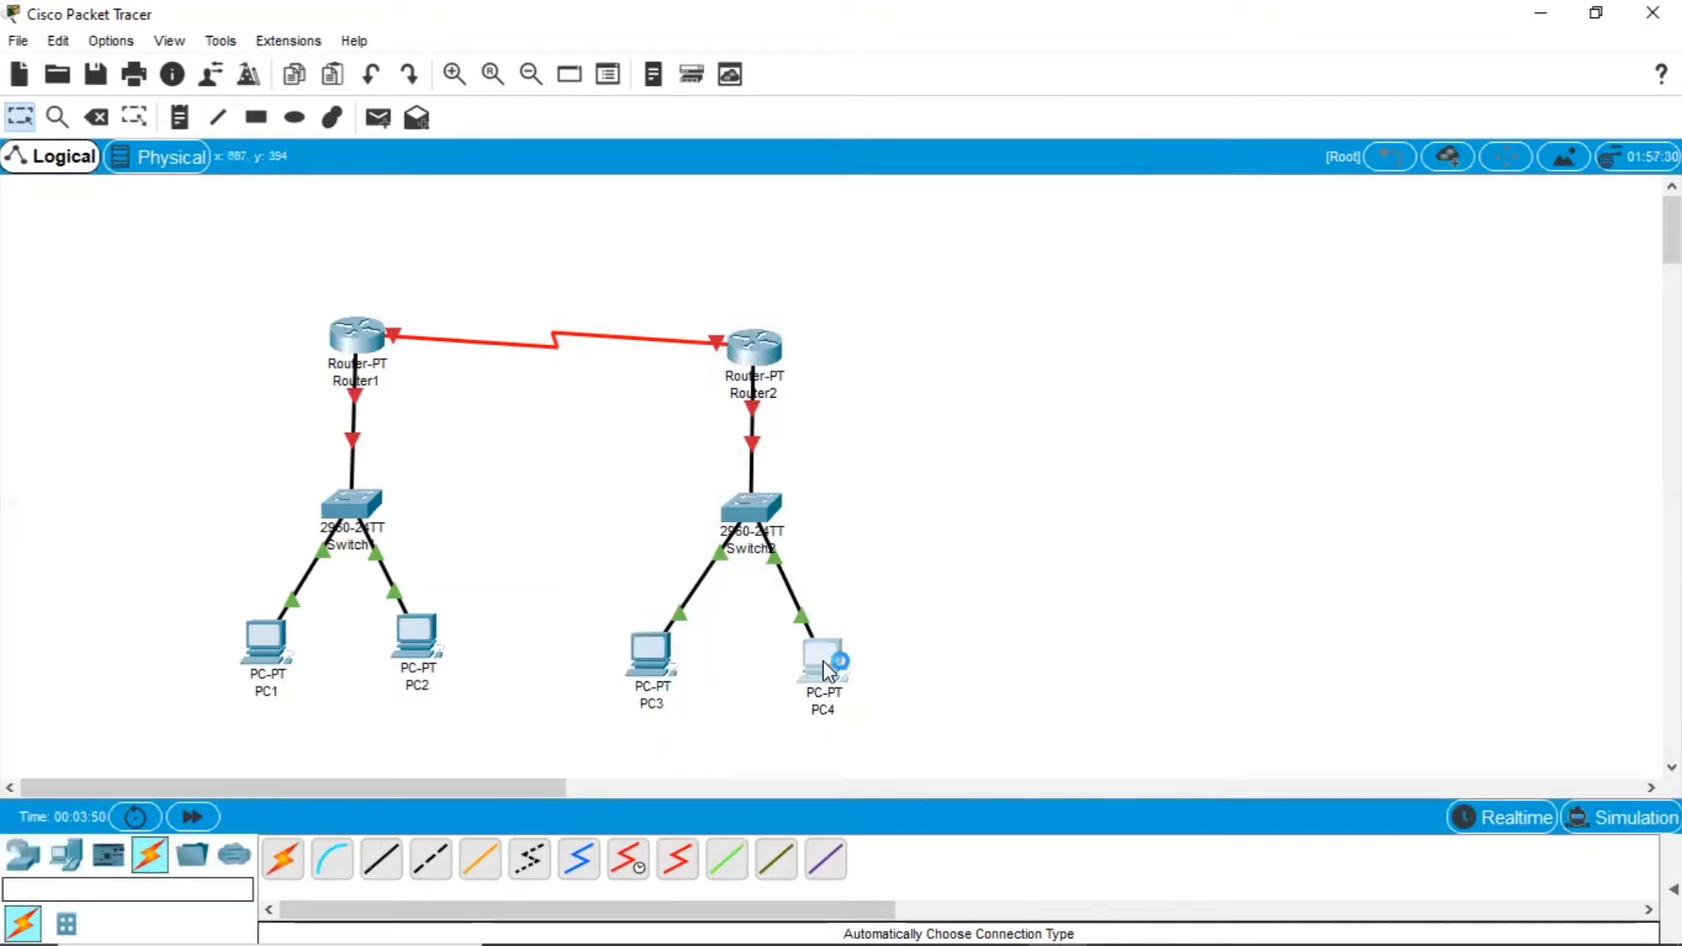
click(663, 291)
click(756, 360)
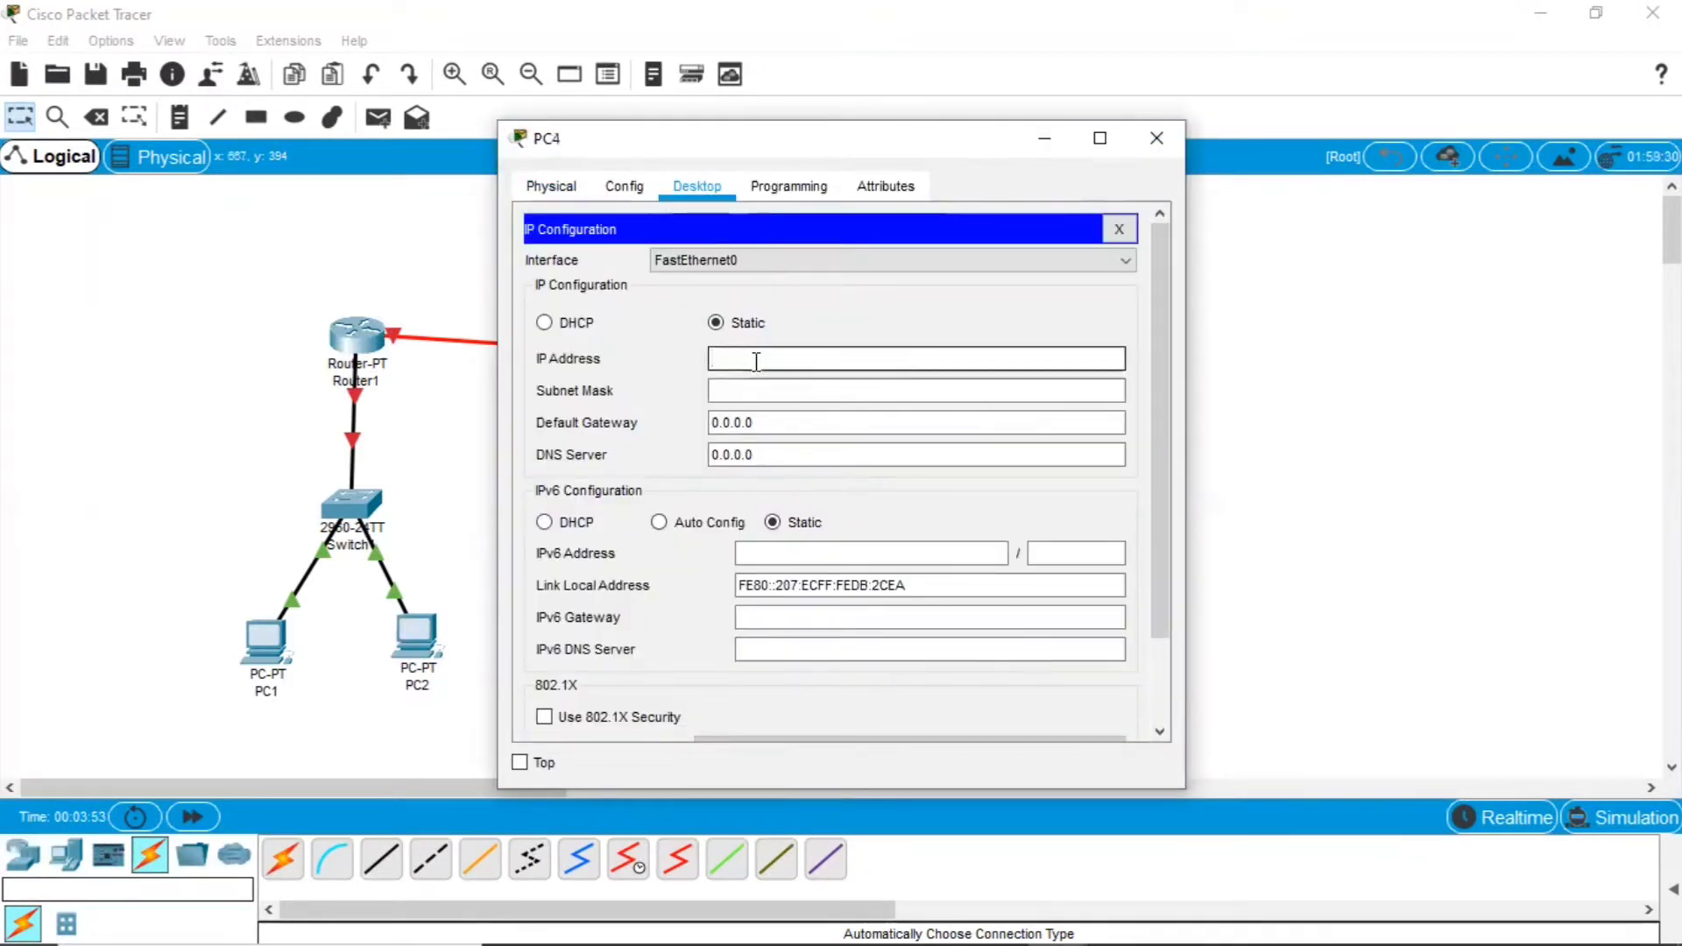
text(192.168.2.4)
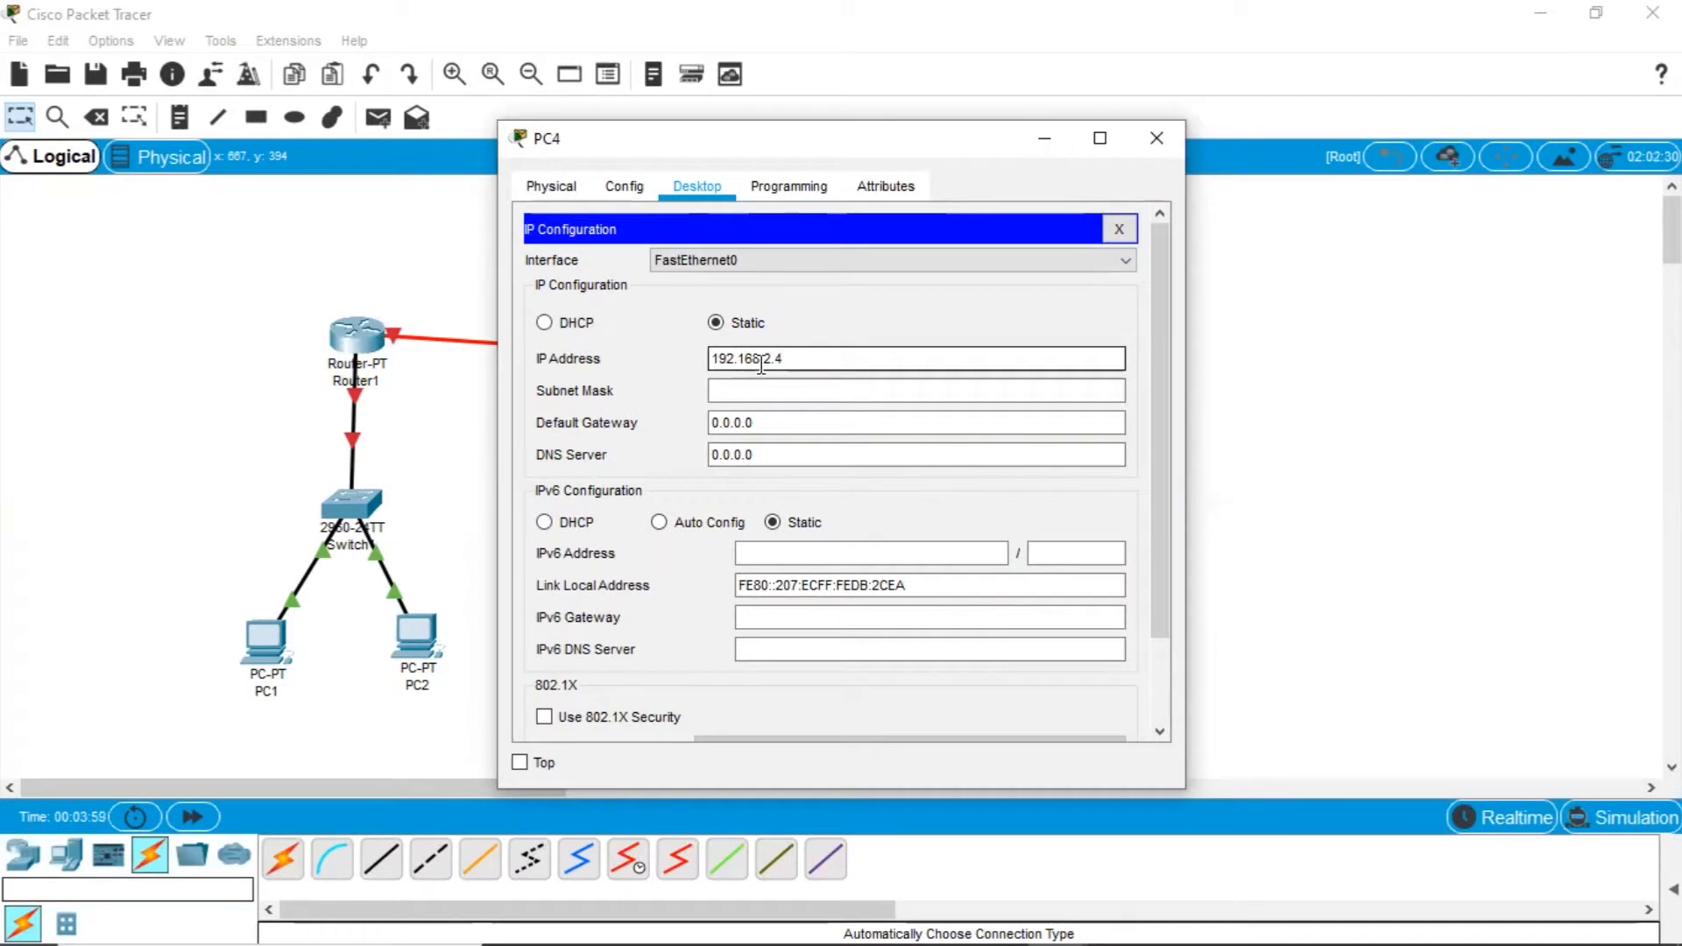
click(777, 388)
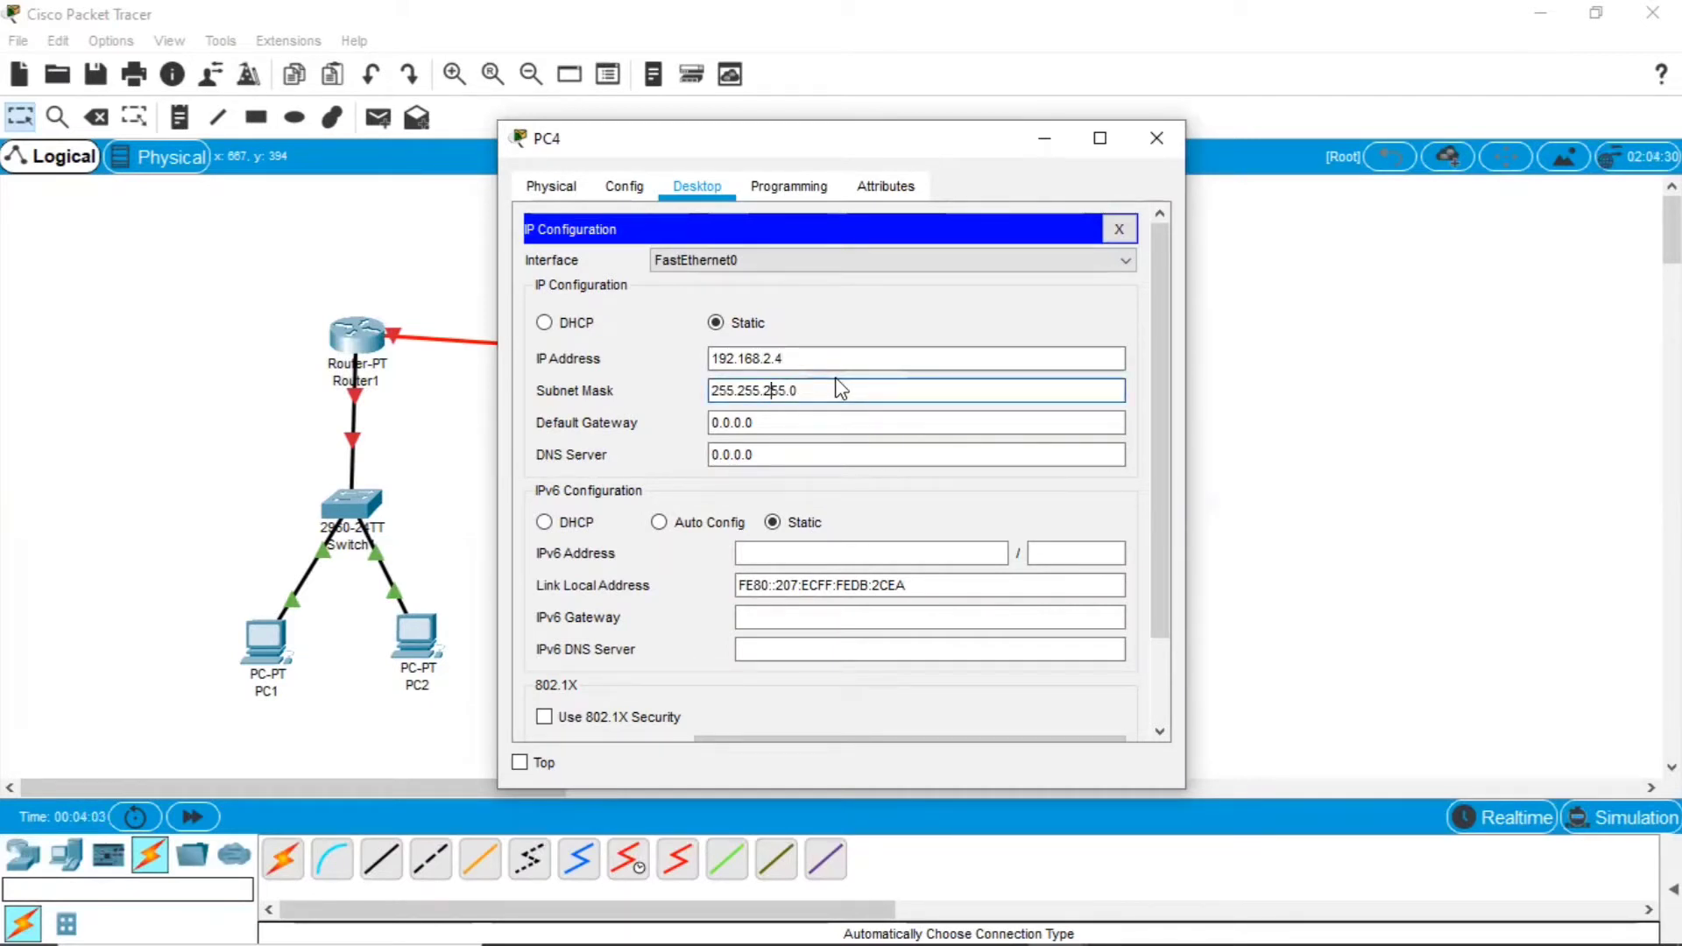
Step: Set PC4's default gateway to 192.168.2.254 and close its device window
key(Tab)
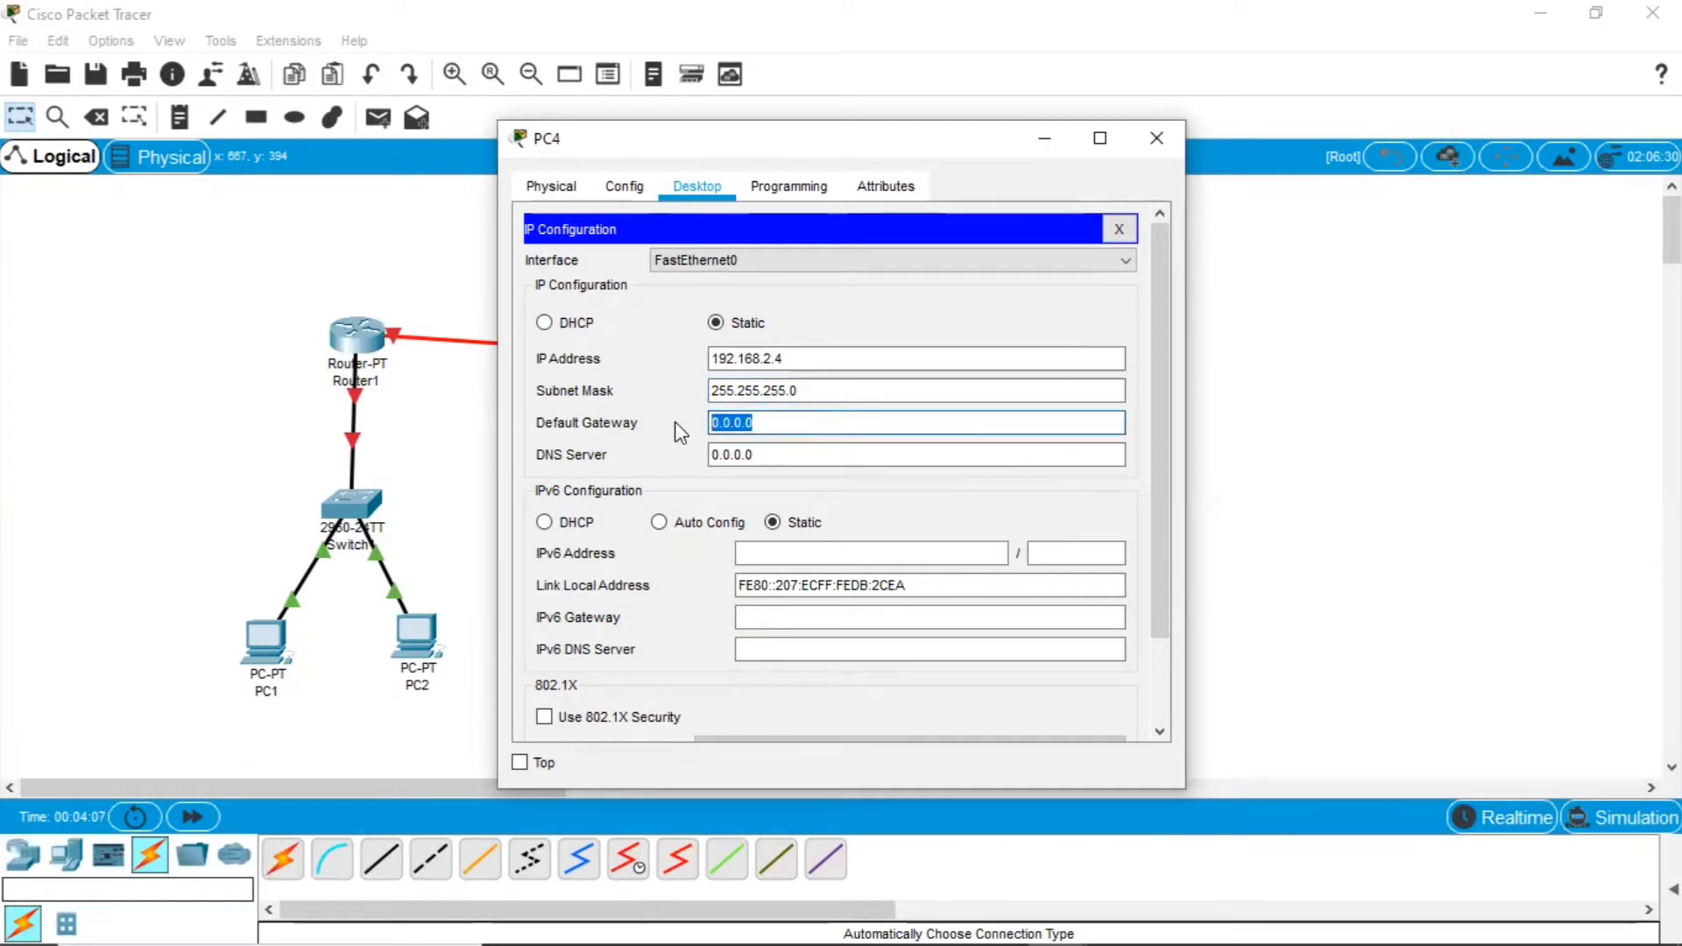
text(192)
text(.16)
key(BackSpace)
text(68.2)
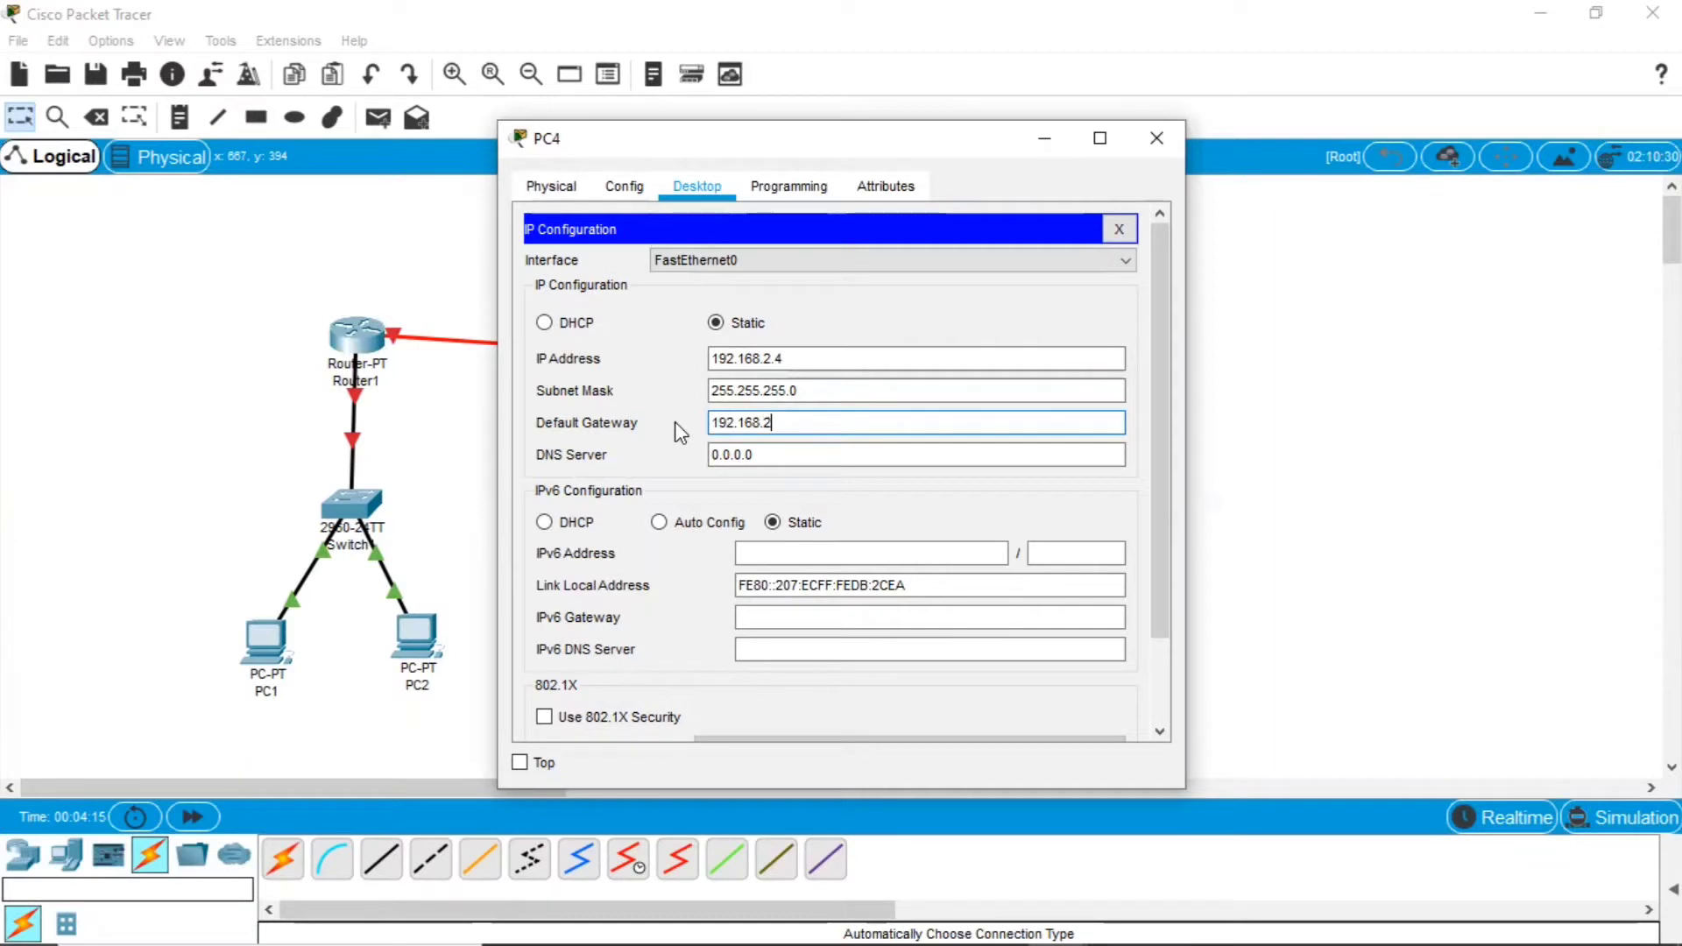
text(.254)
click(1158, 148)
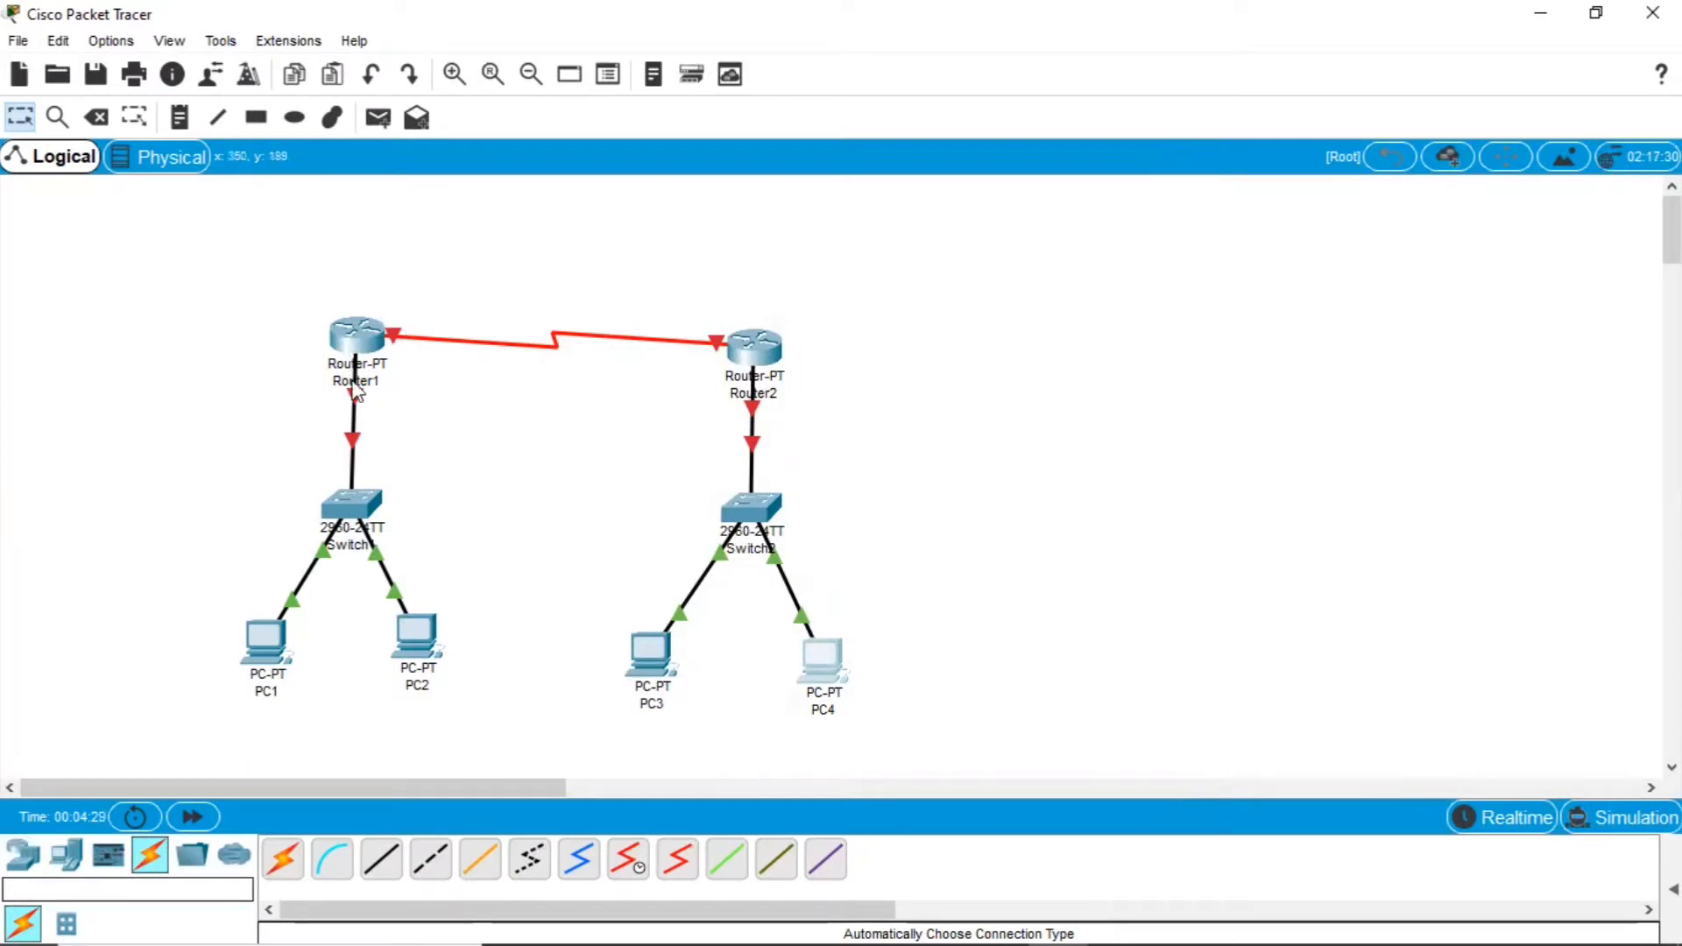
Step: Configure Router1's FastEthernet0/0 interface with IP address 192.168.1.254 and subnet mask 255.255.255.0, and turn the port on
click(363, 342)
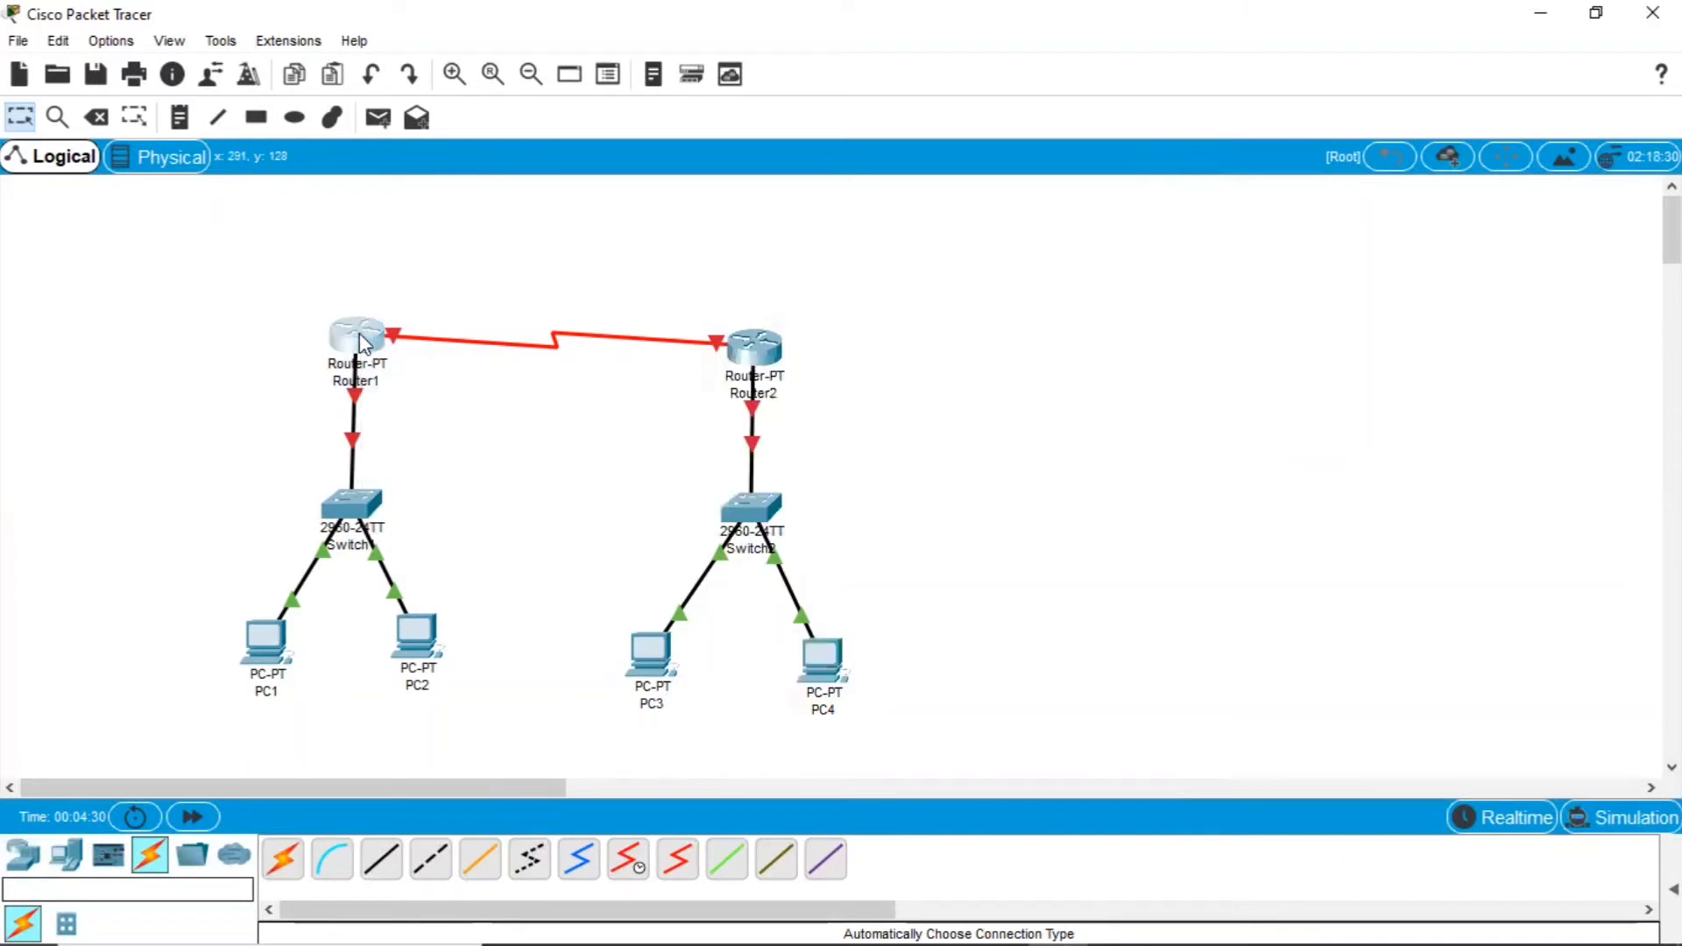
click(640, 191)
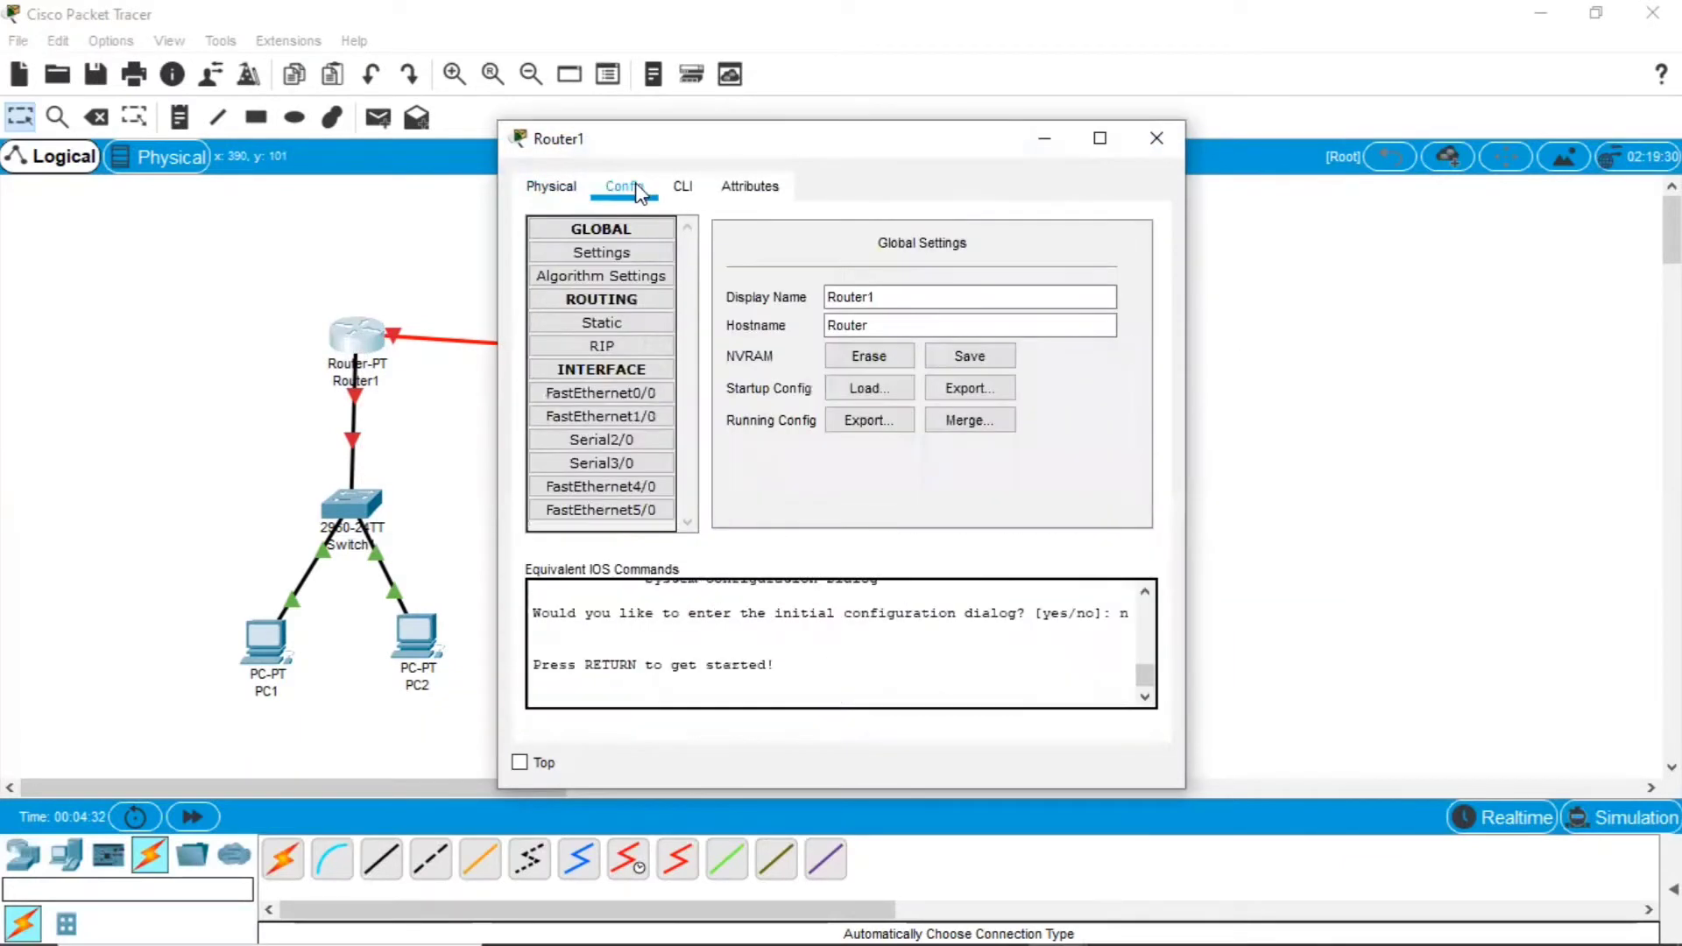
click(637, 394)
click(956, 375)
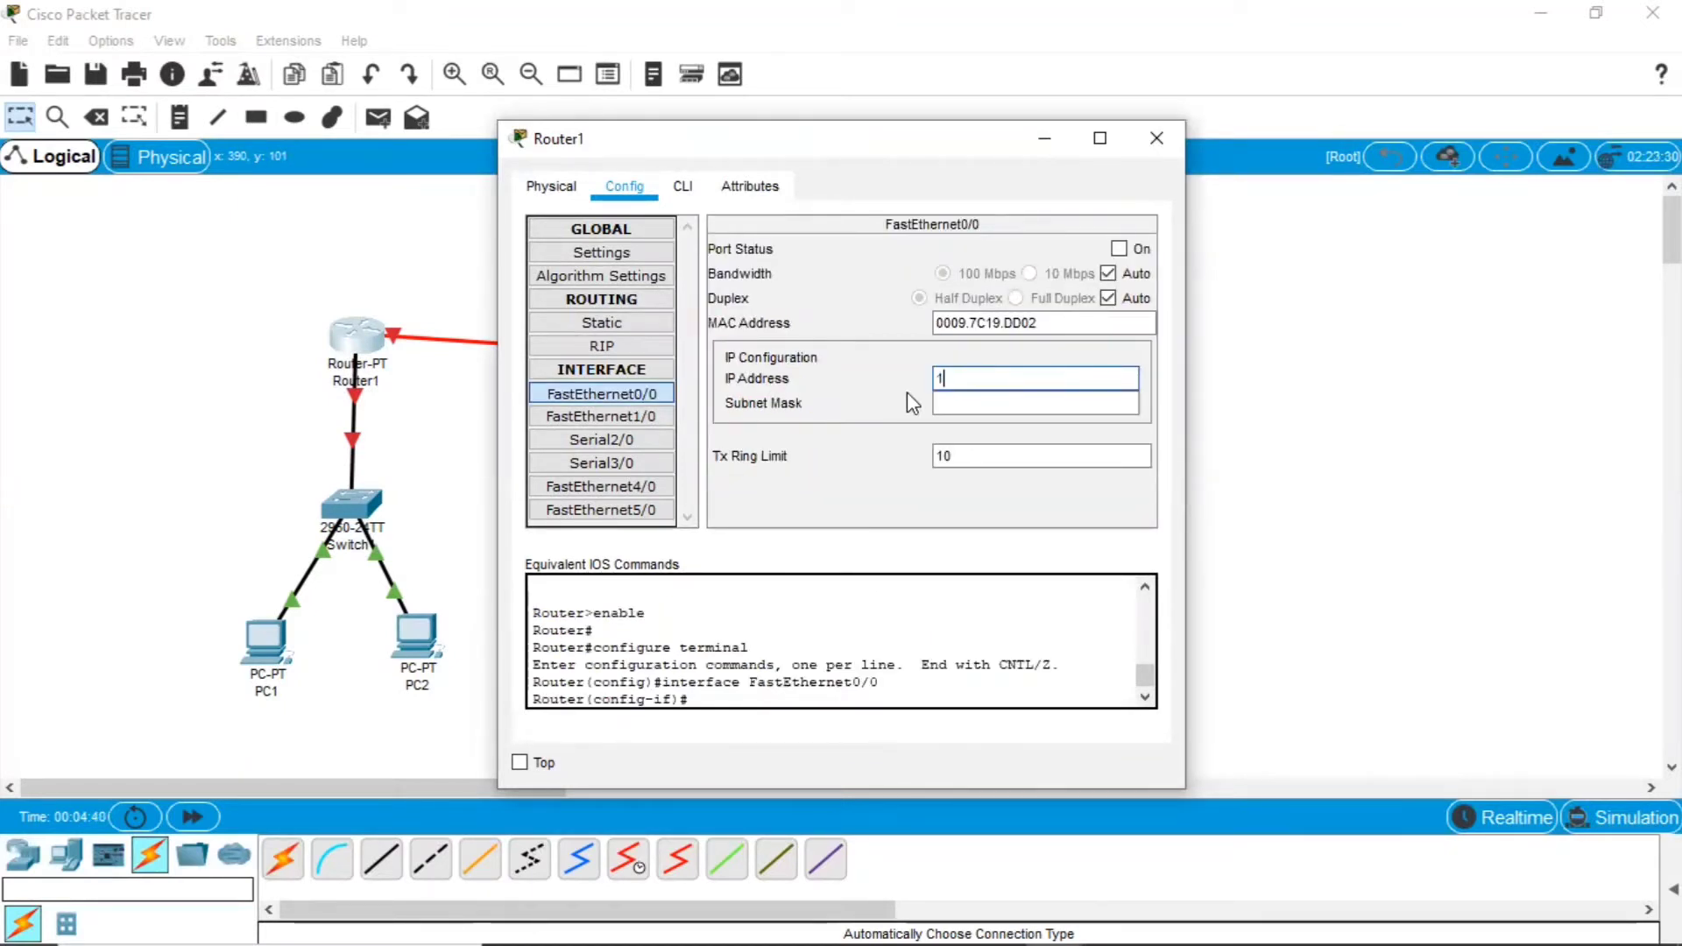
text(192.168.2)
key(BackSpace)
text(1.254)
click(990, 403)
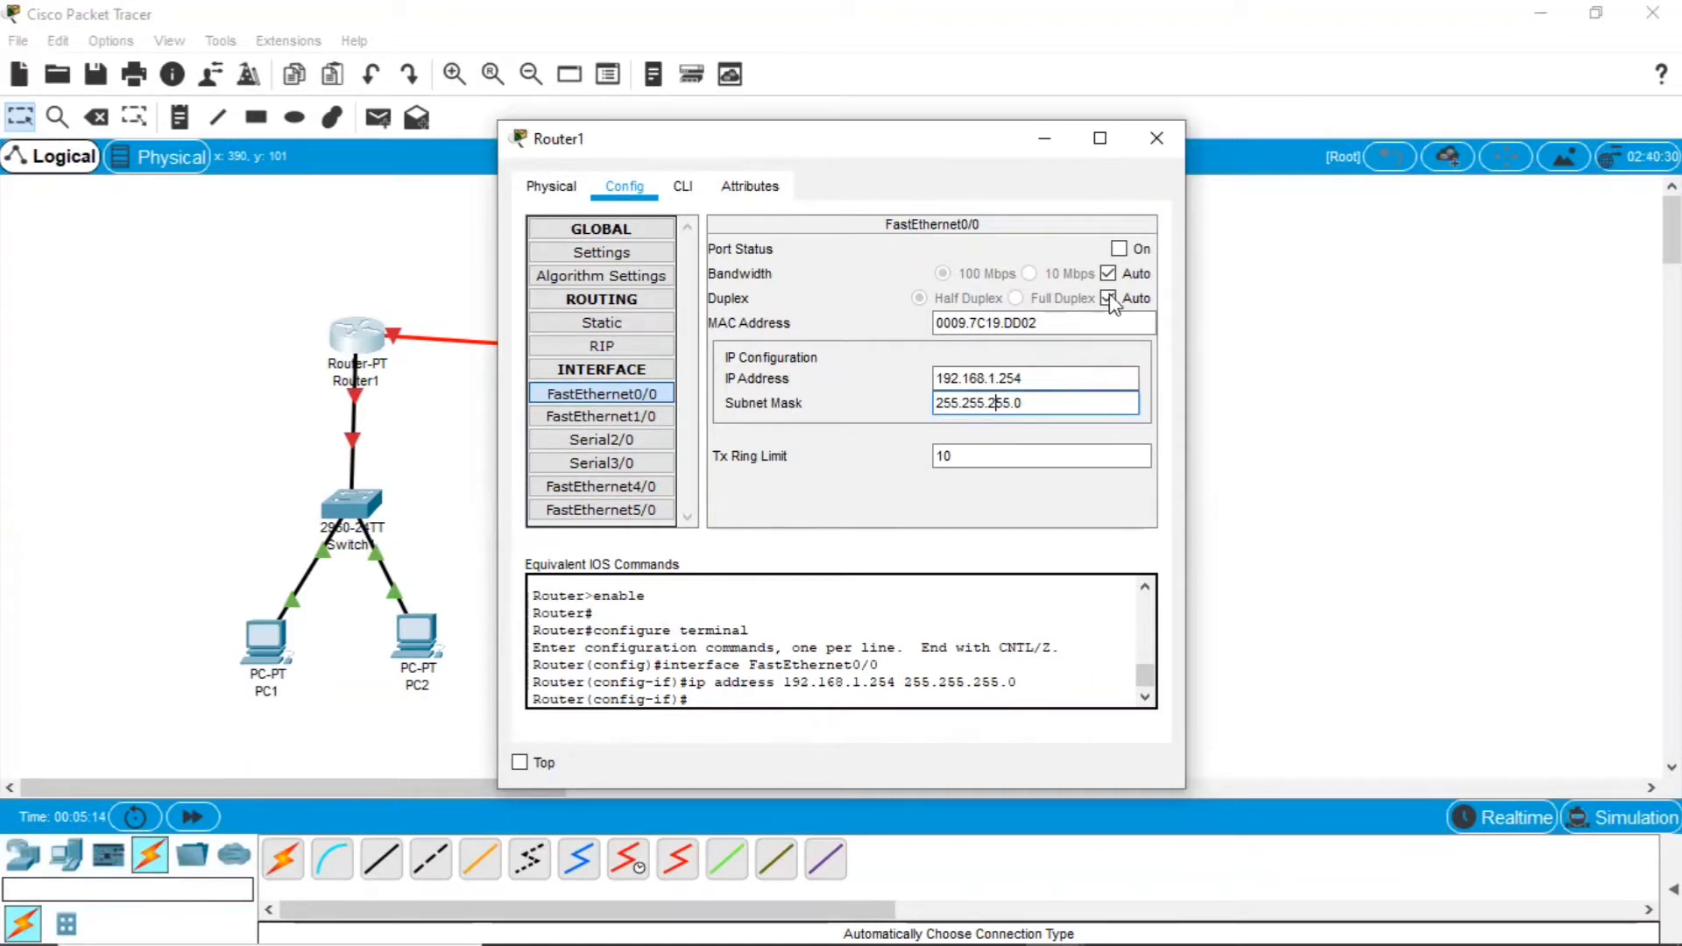
click(1120, 248)
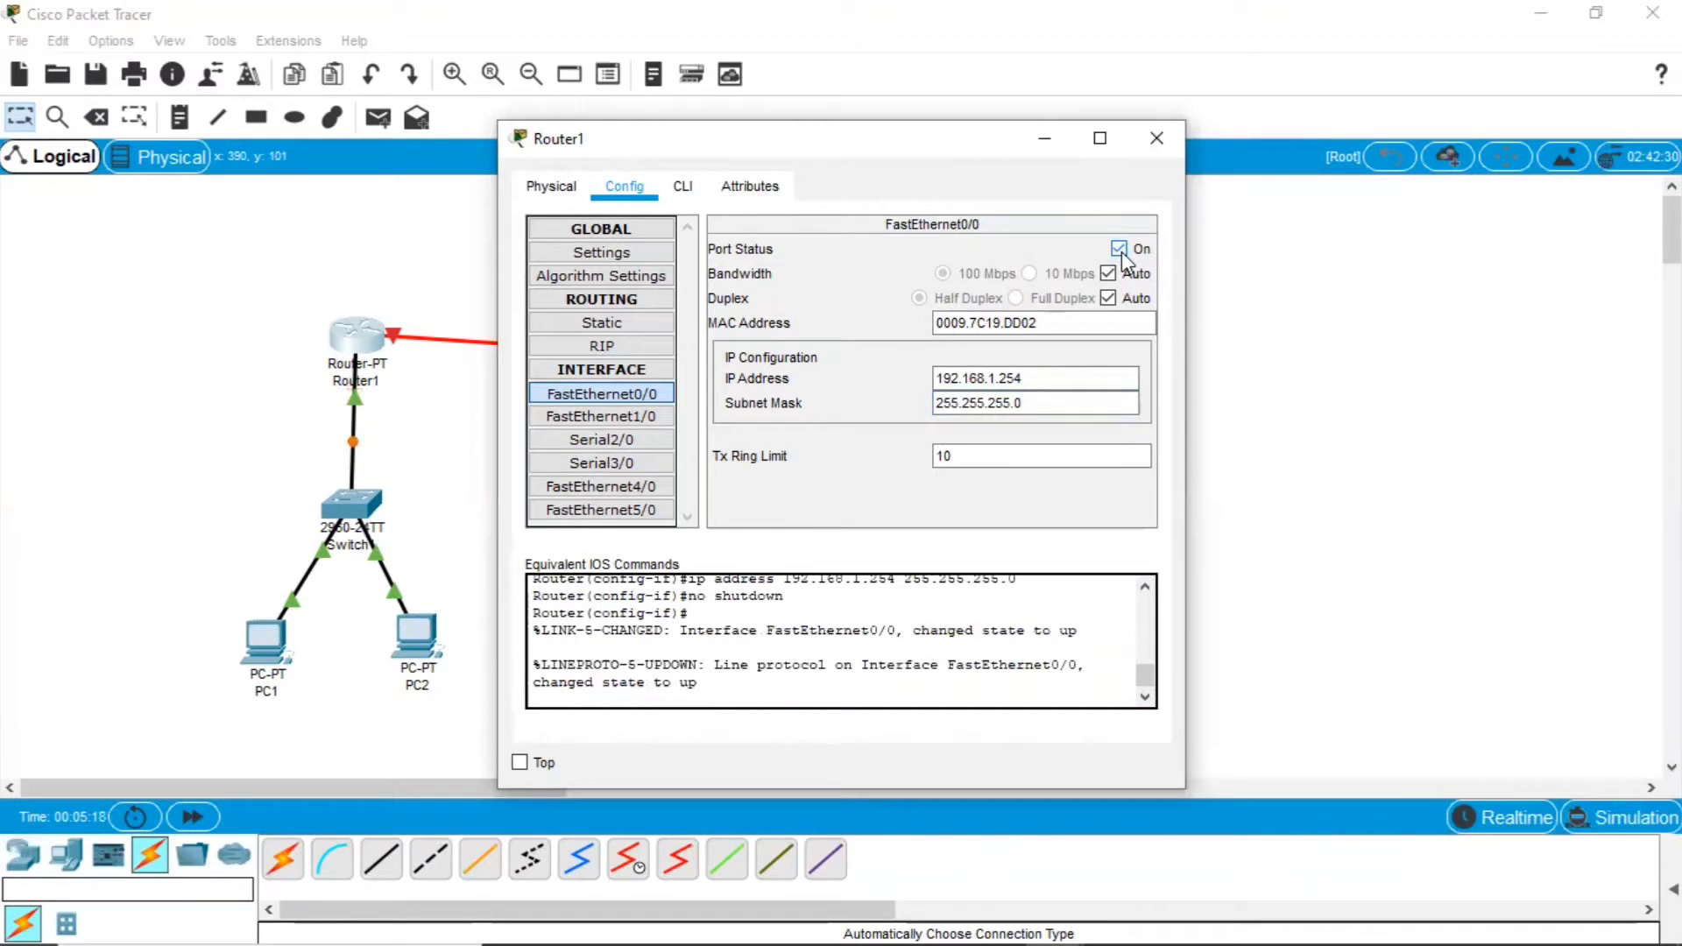
Step: Configure Router1's Serial2/0 interface with IP address 12.12.12.1 and subnet mask 255.255.255.0, and close the router window
click(637, 447)
click(1060, 361)
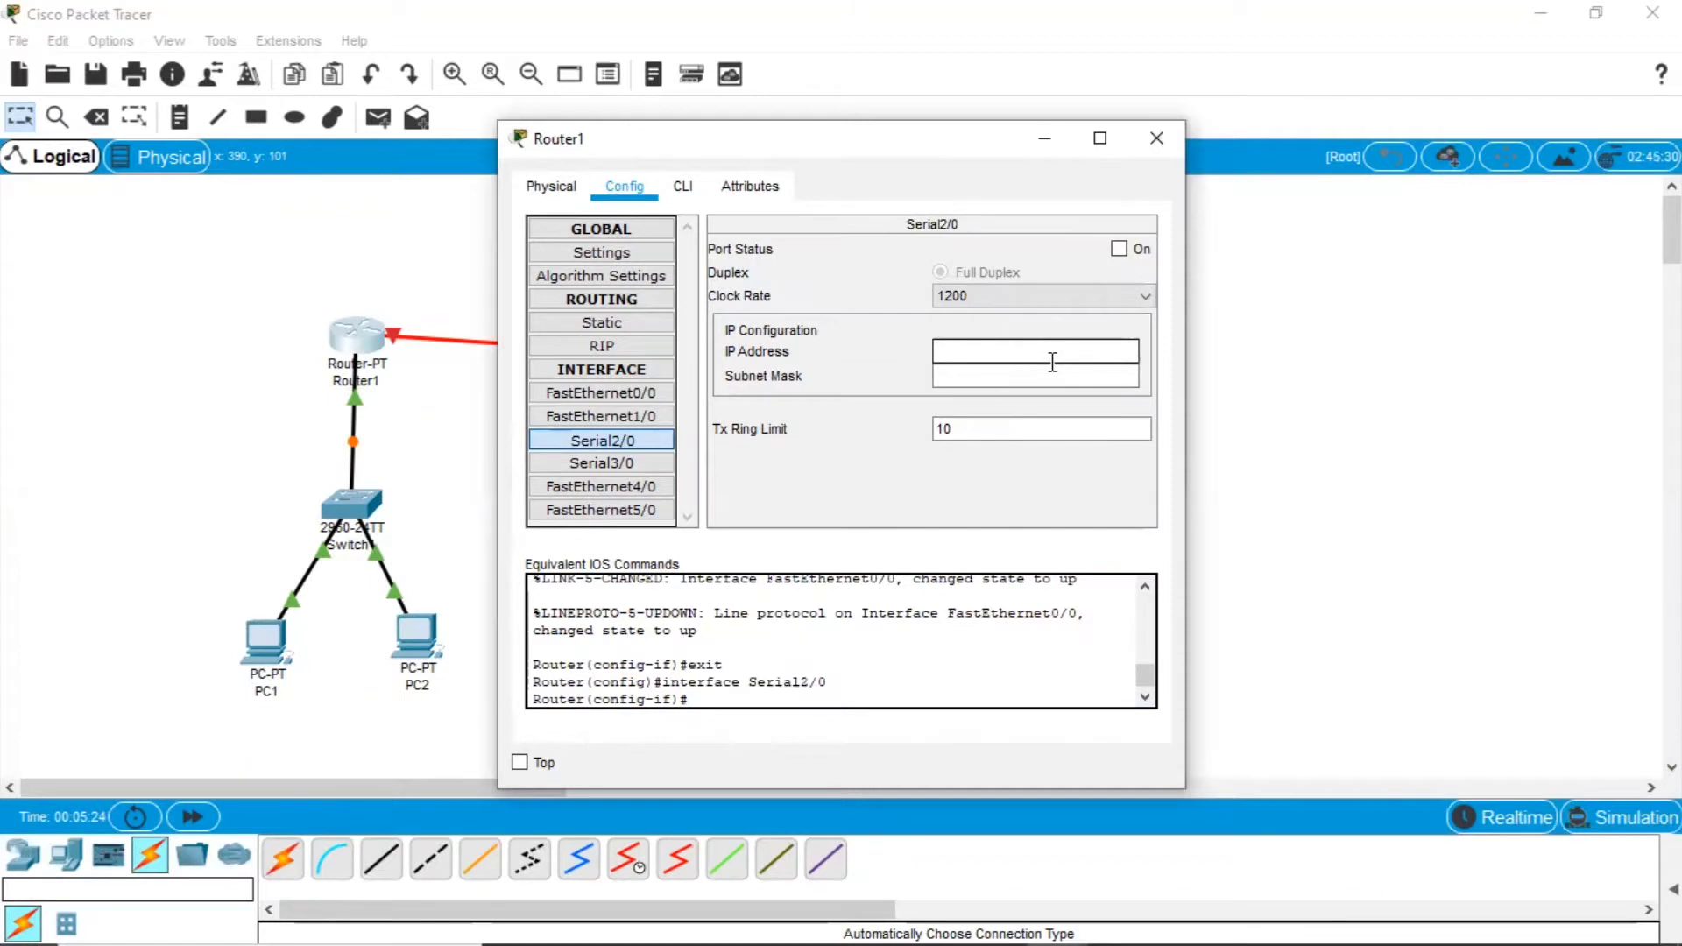
text(12.12.12.1)
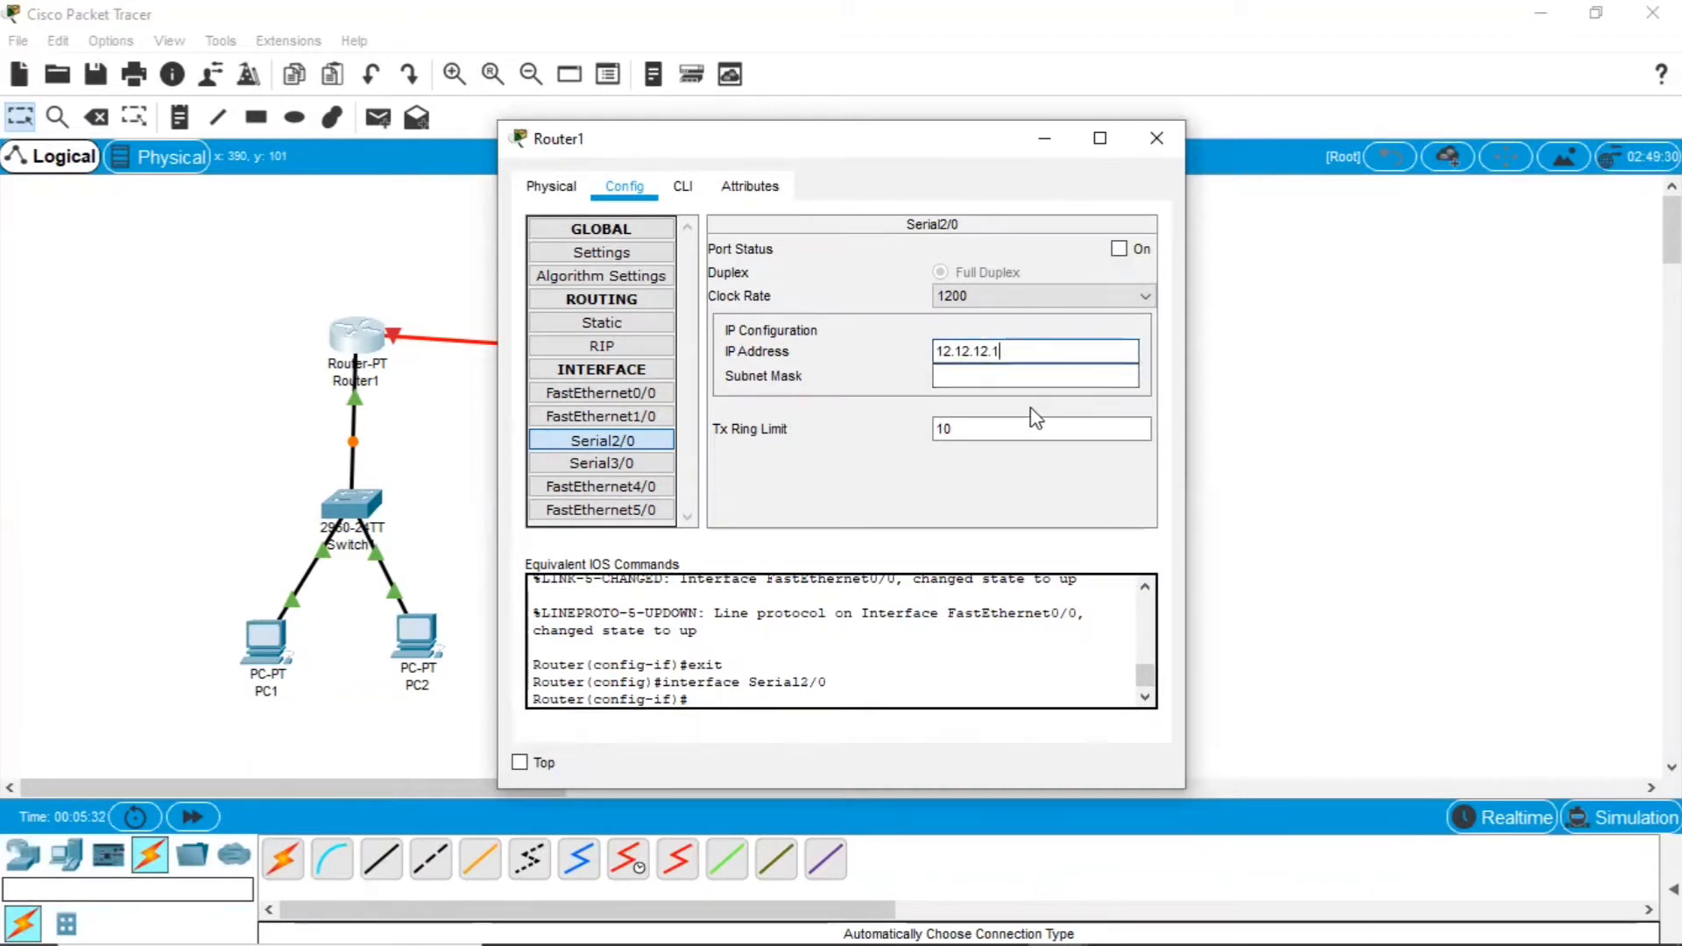
click(1005, 379)
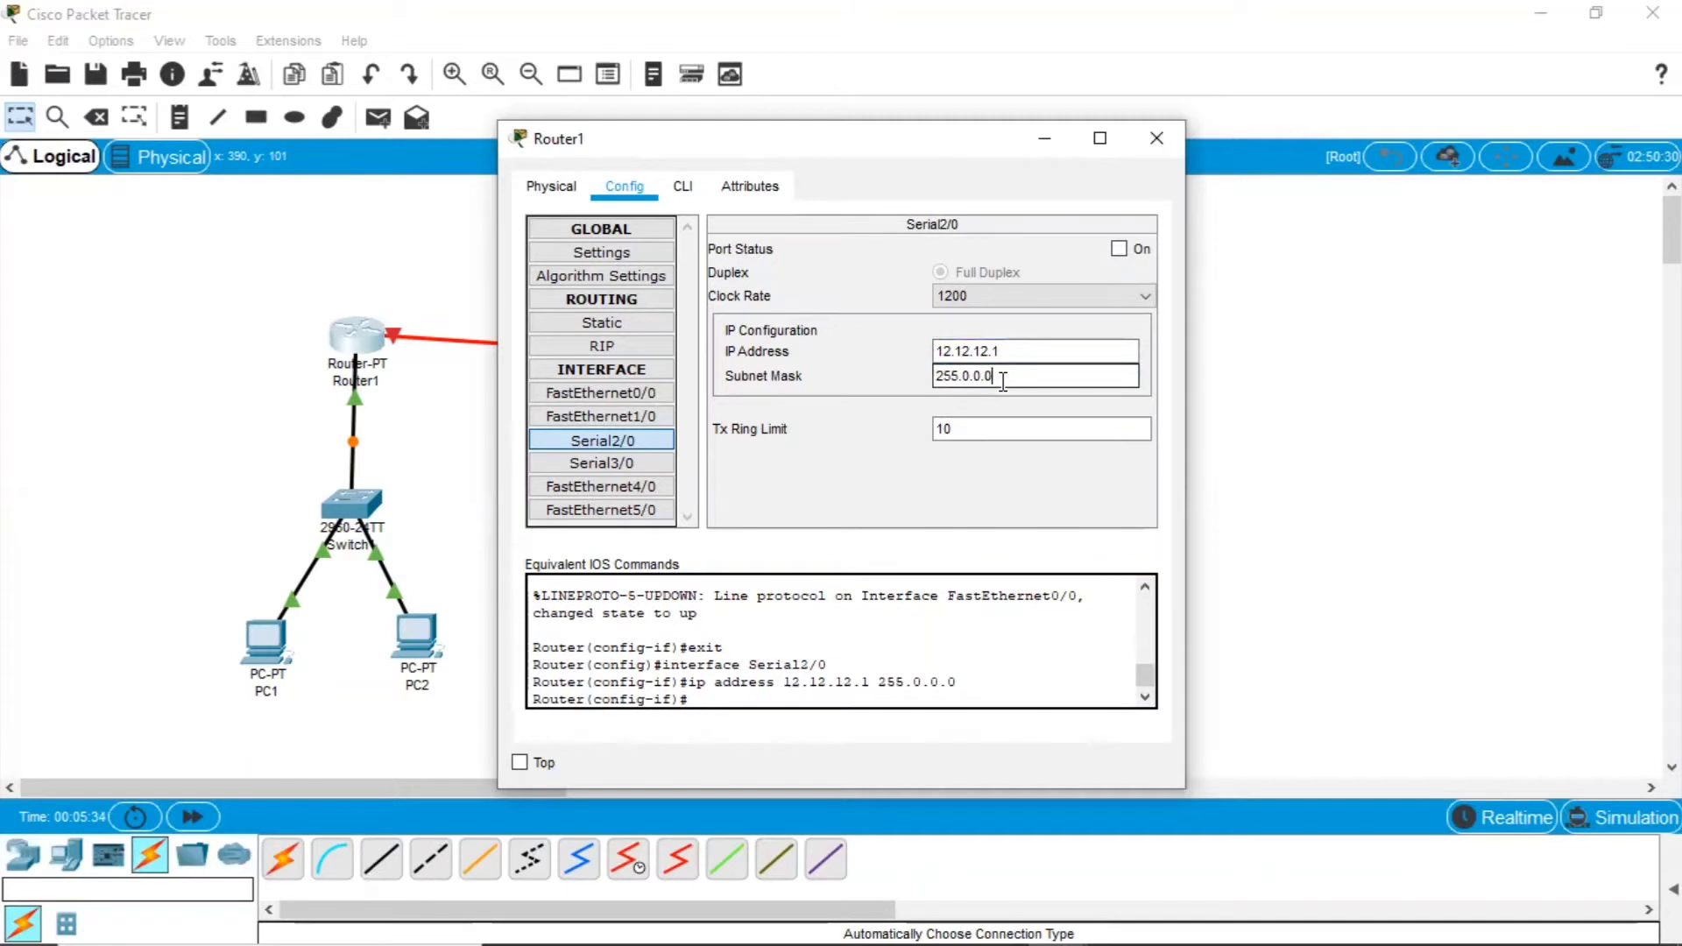
key(BackSpace)
key(BackSpace)
key(BackSpace)
key(BackSpace)
key(BackSpace)
text(255.255.0)
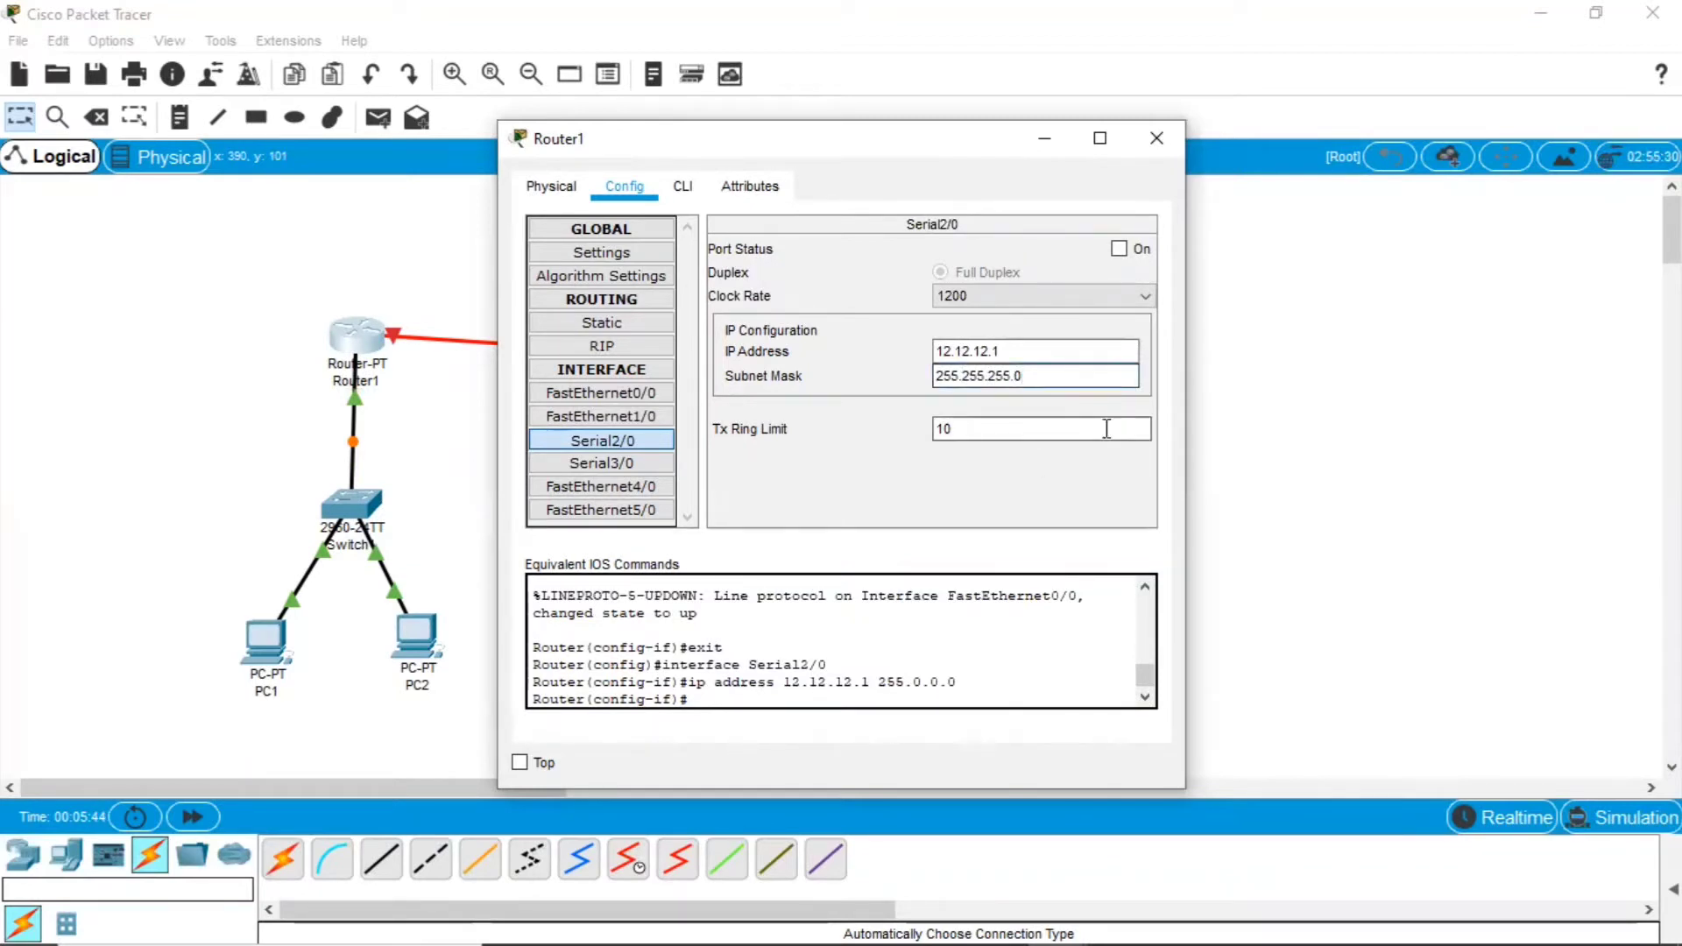
click(1158, 151)
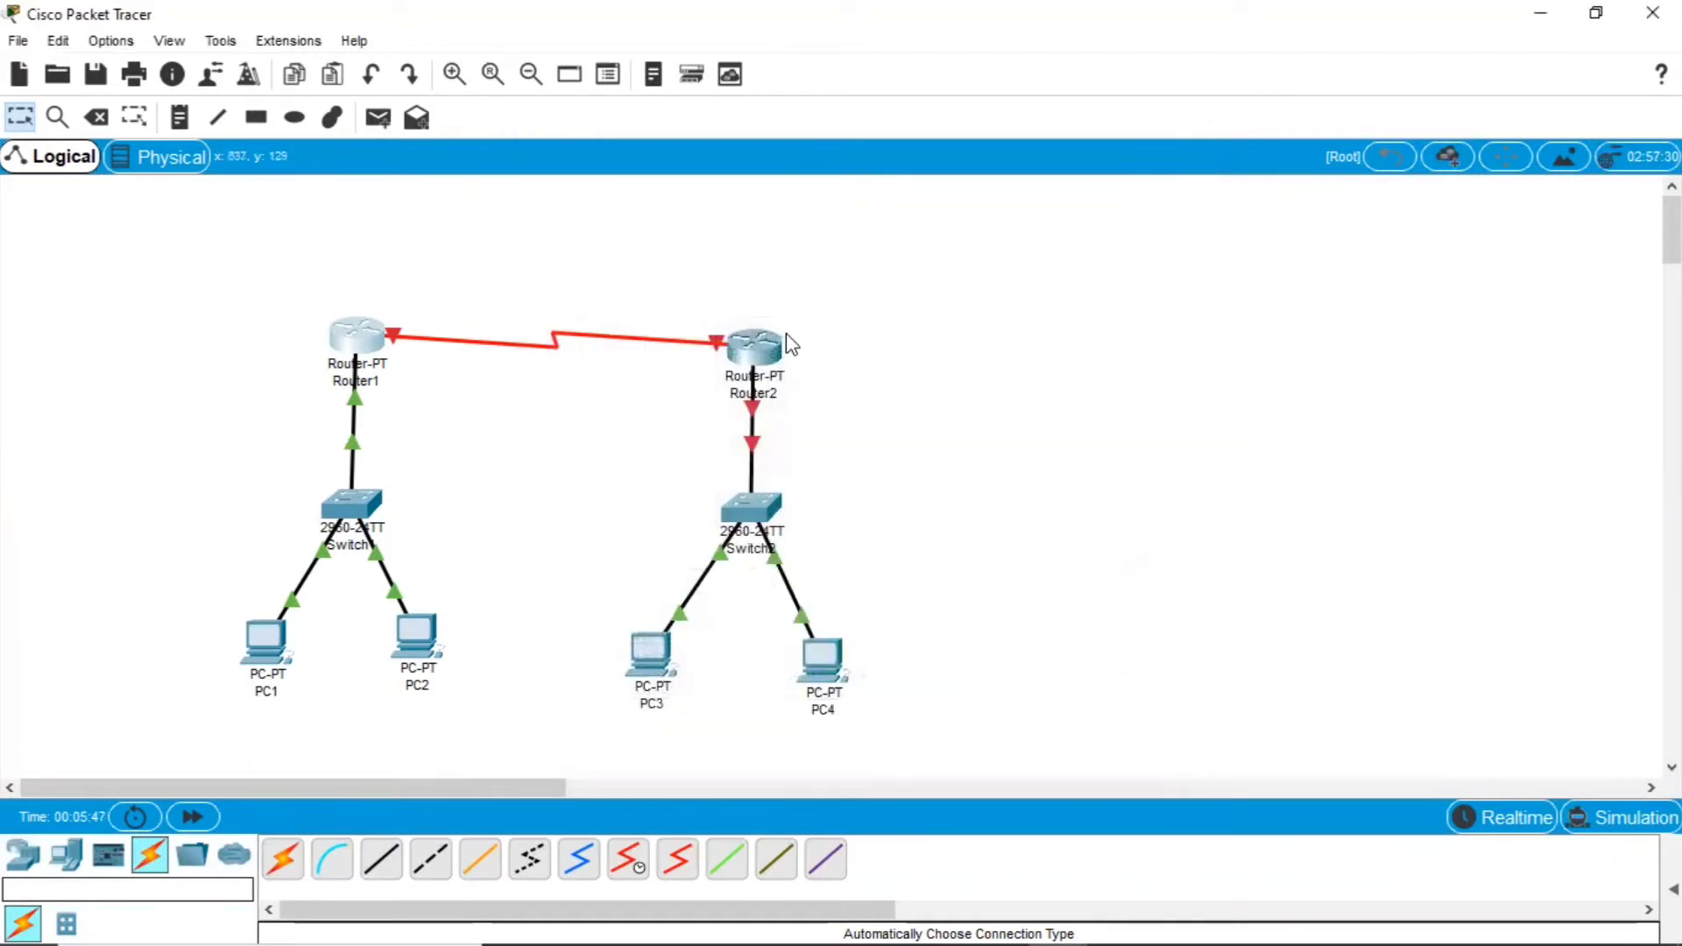
Step: Give Router2's FastEthernet0/0 interface the IP address 192.168.2.254 with subnet mask 255.255.255.0
mouse_move(772, 348)
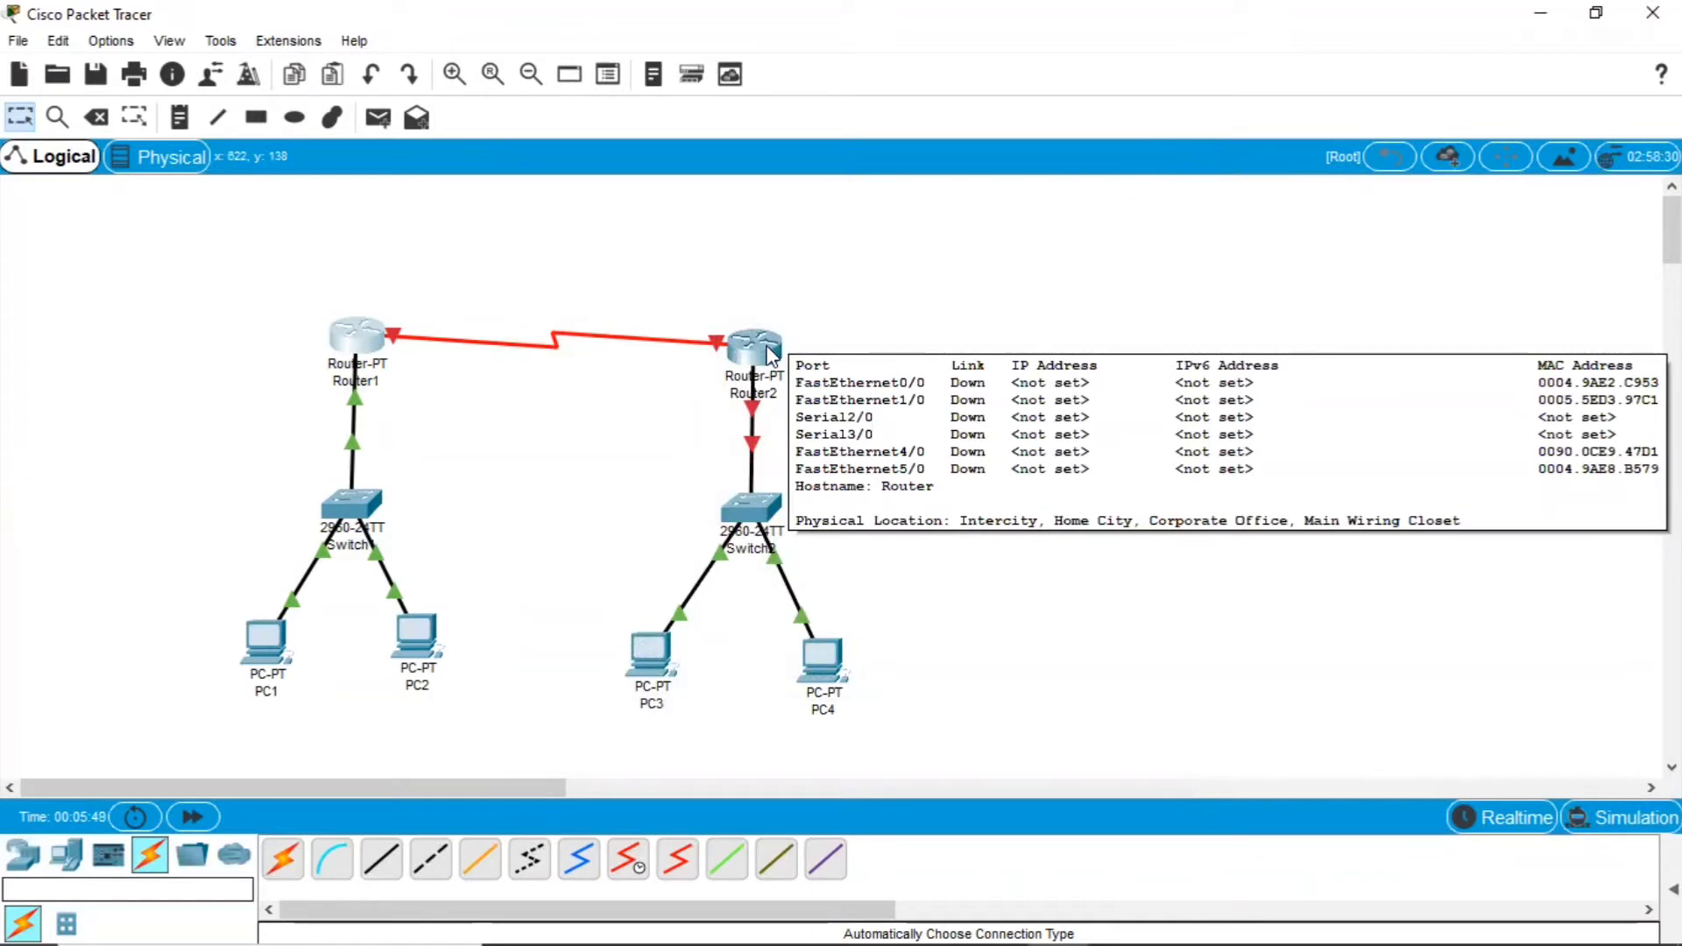
click(752, 333)
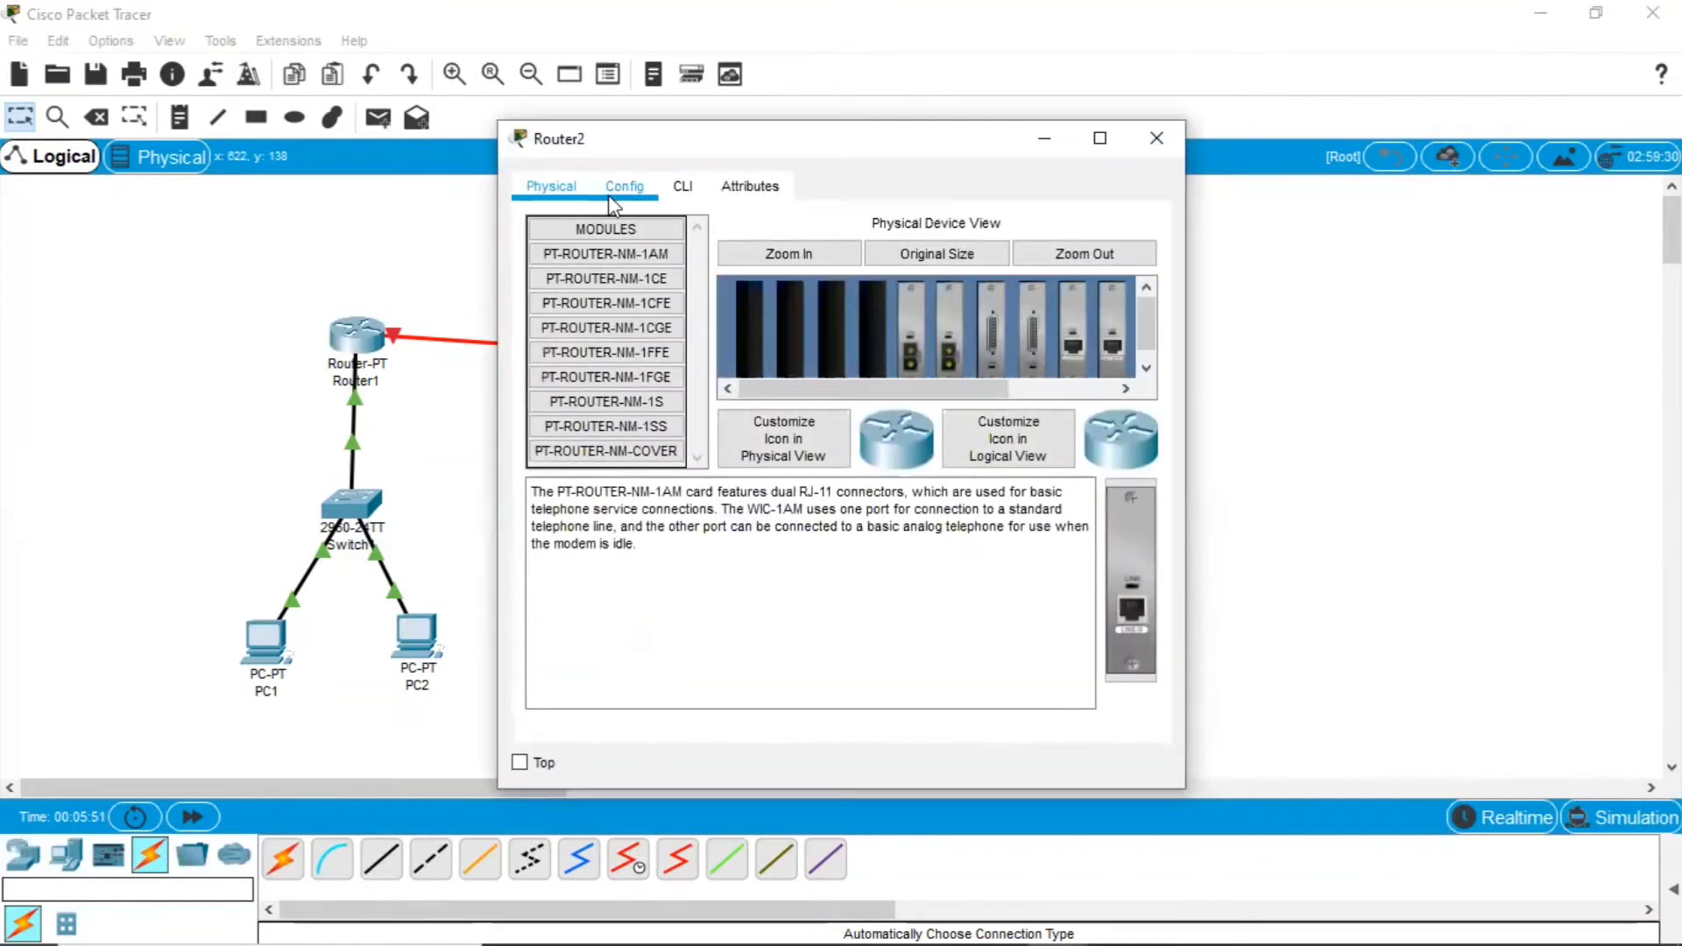
click(608, 195)
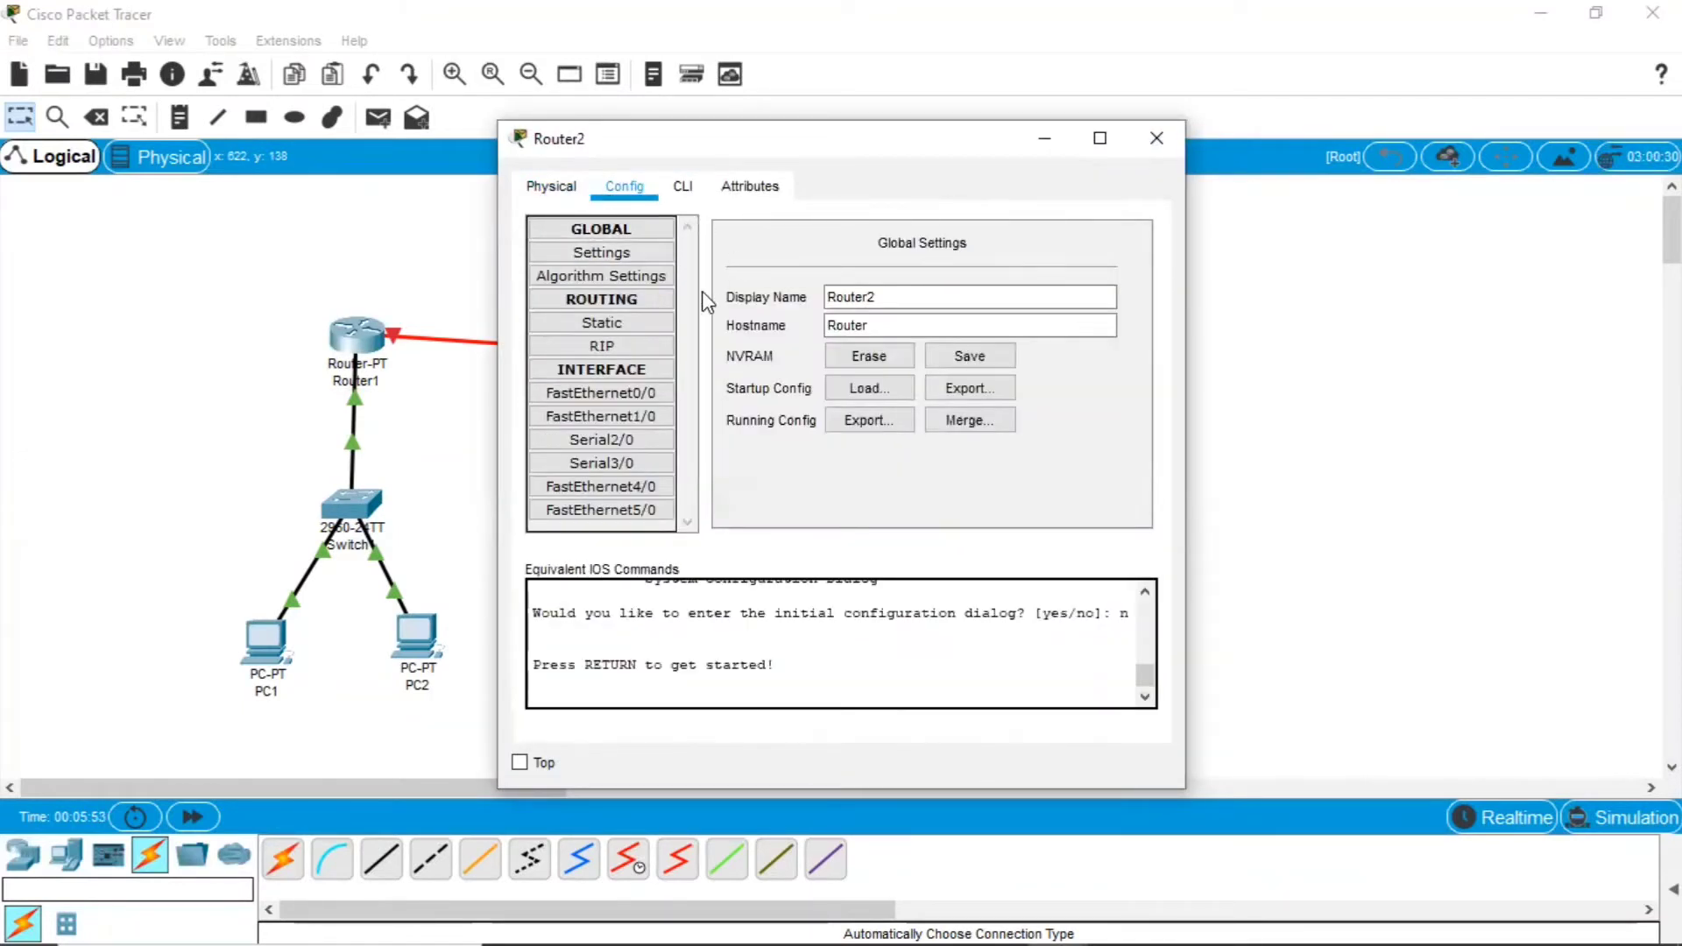
click(650, 391)
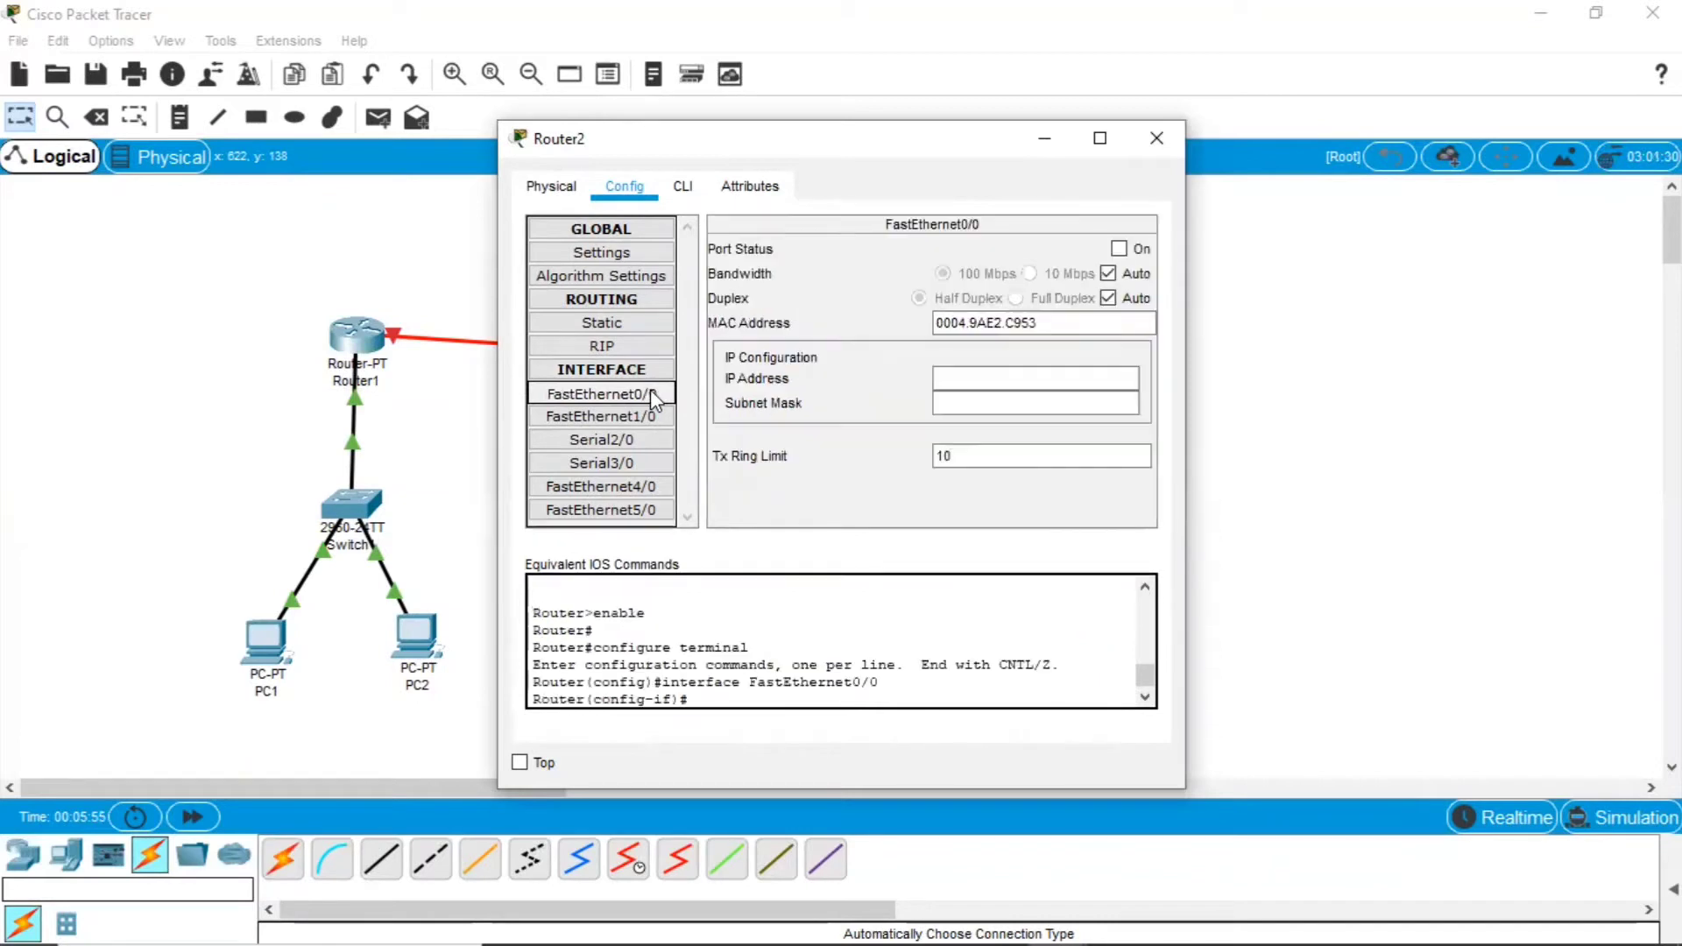
click(971, 369)
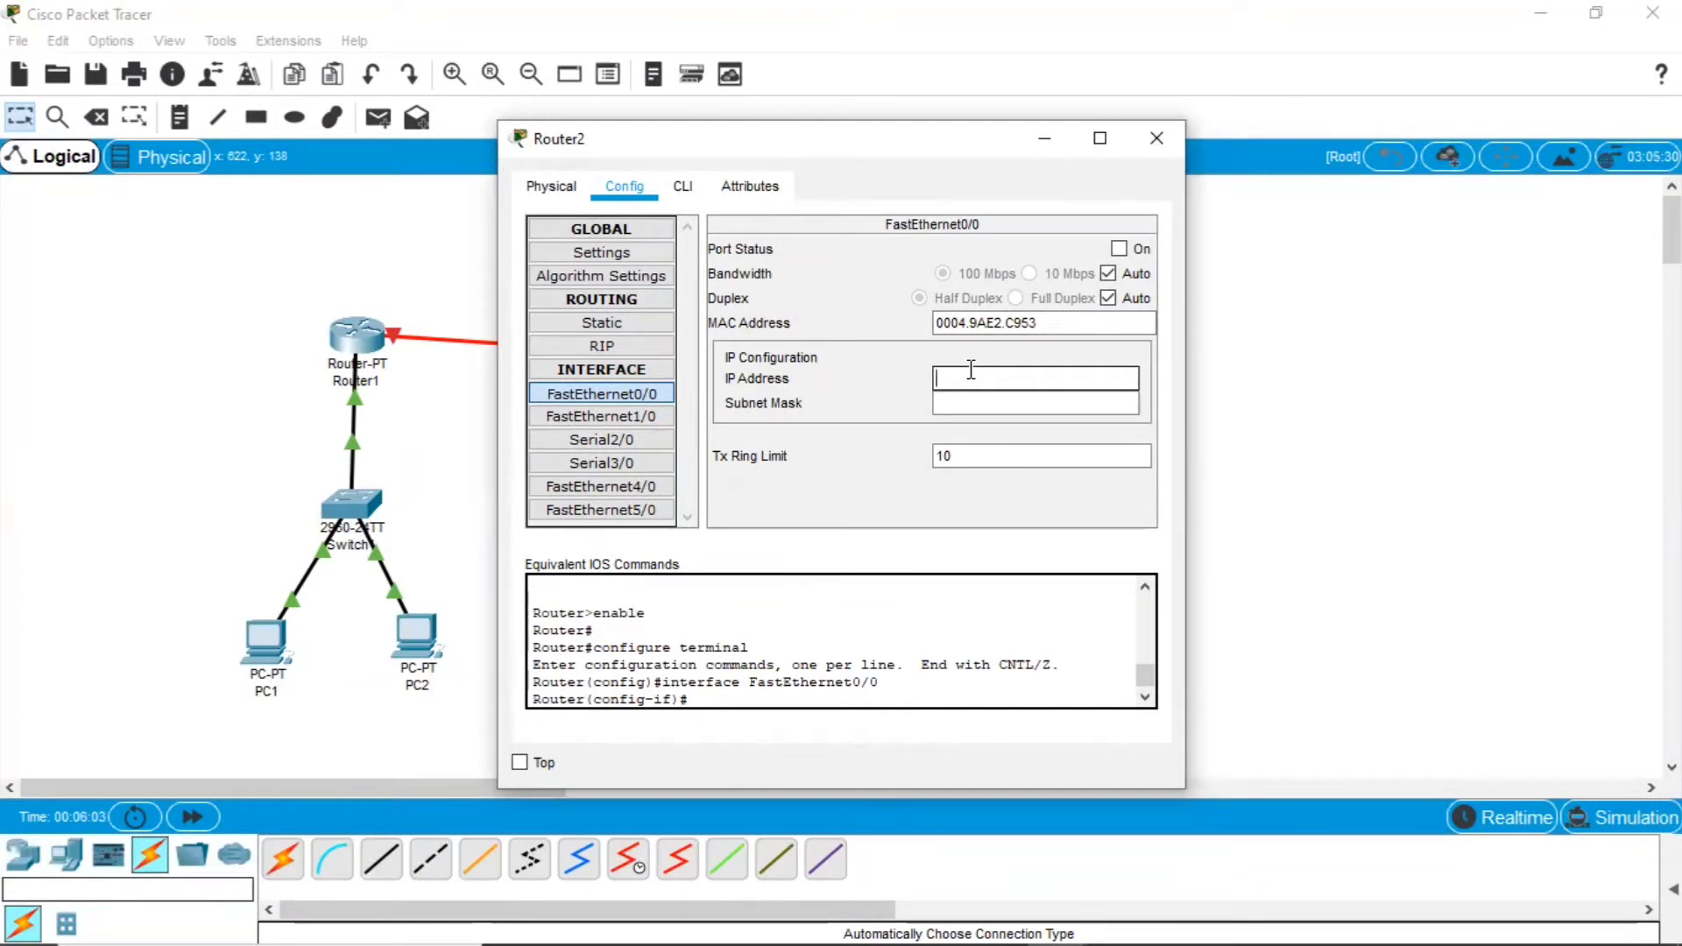
text(192.168.2.254)
click(1022, 402)
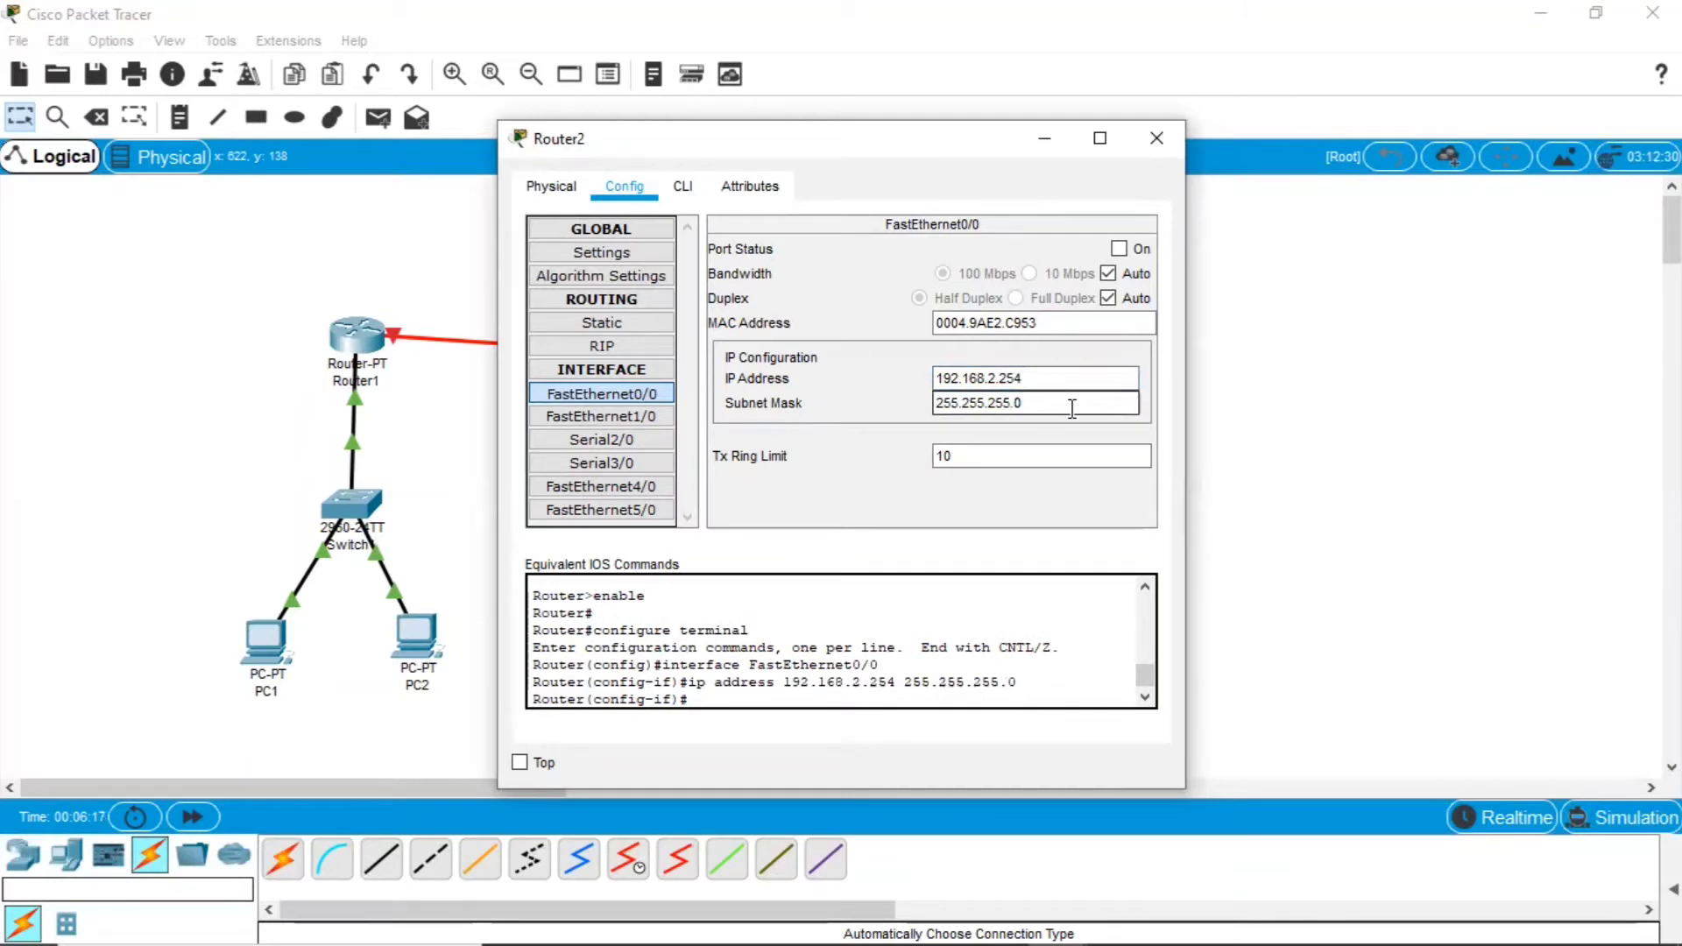
Step: Turn on Router2's FastEthernet0/0 port, and enable its Serial2/0 interface with IP address 12.12.12.2 and subnet mask 255.255.255.0
click(1119, 249)
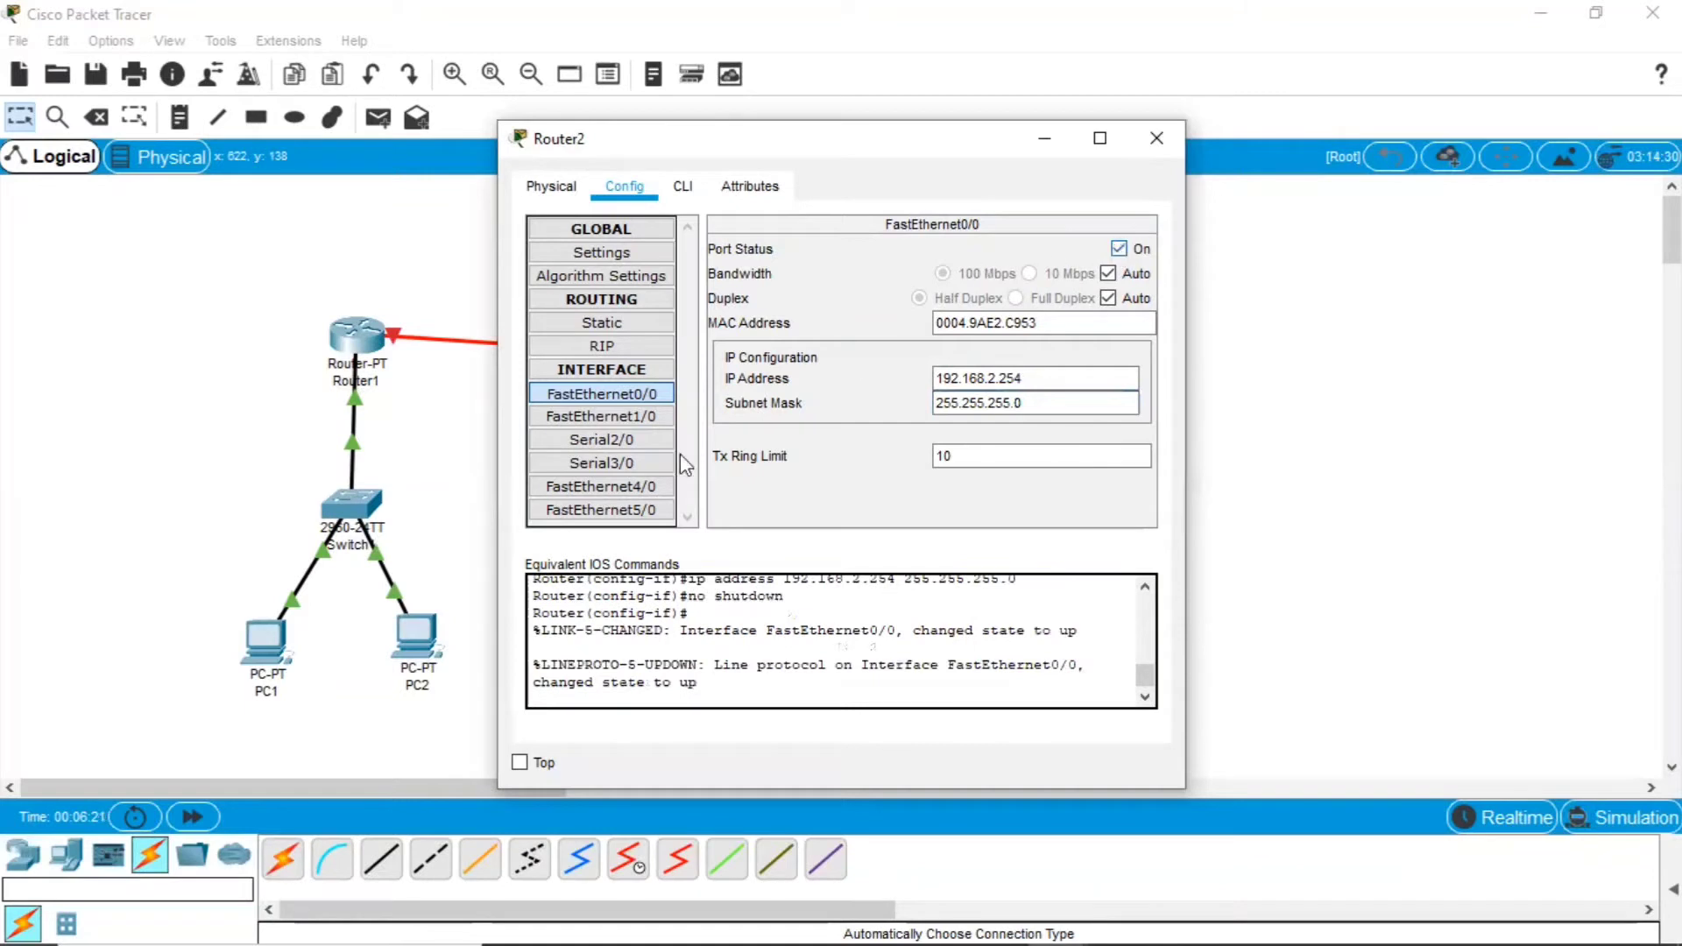
click(596, 446)
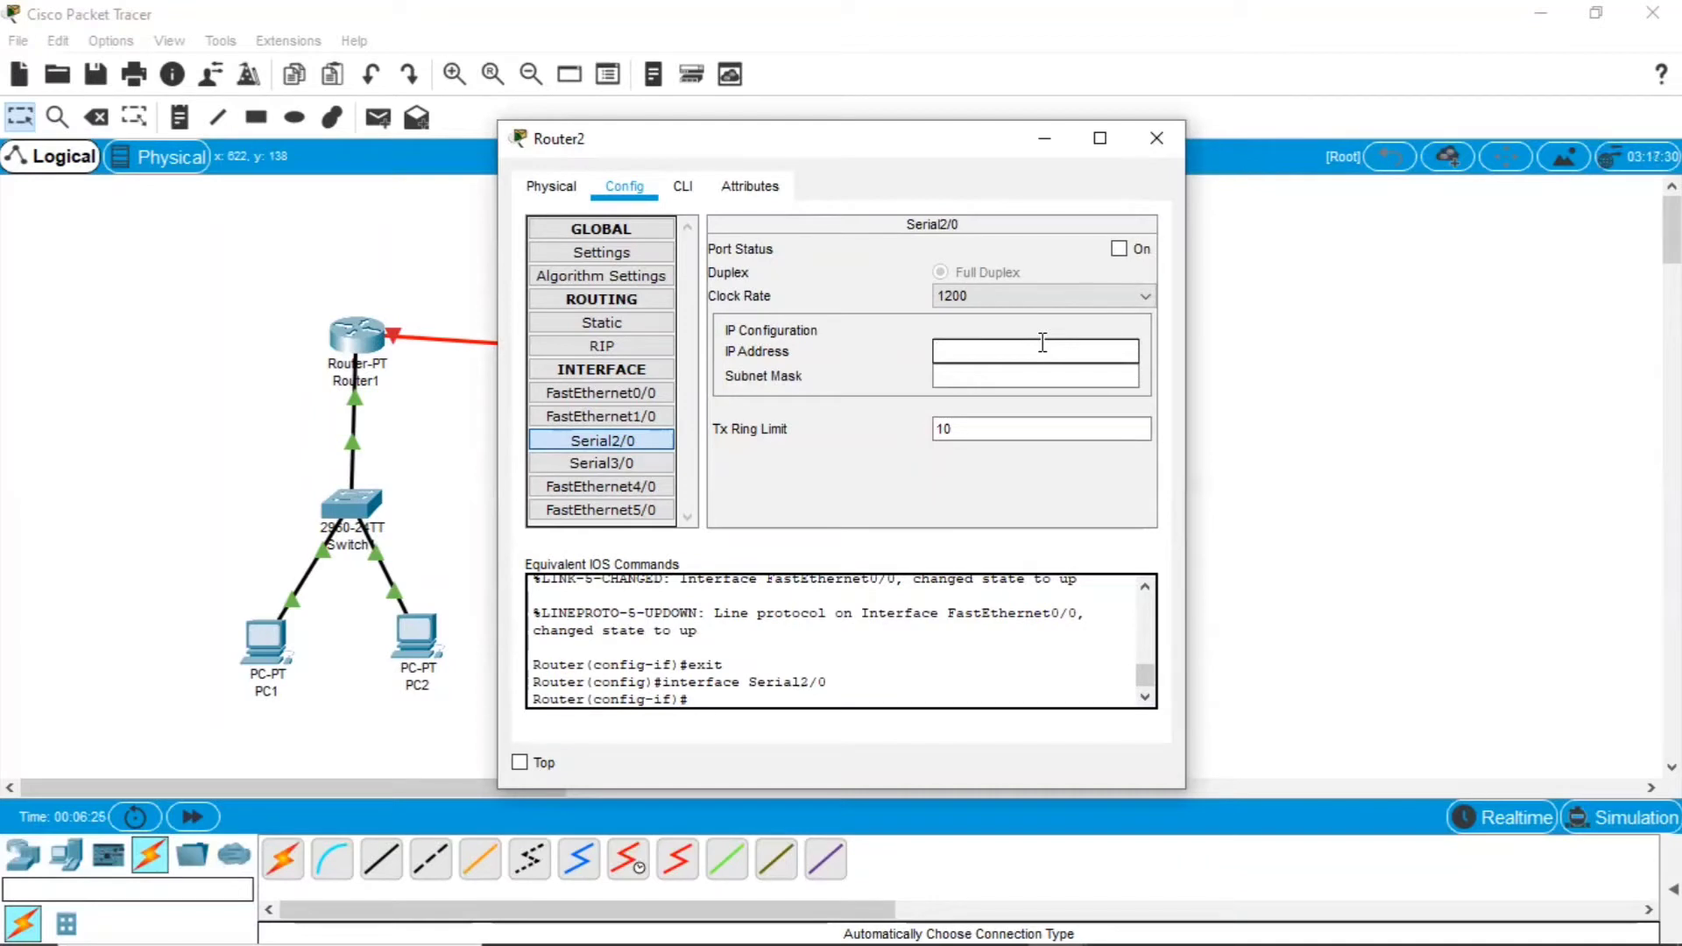
text(12.12.12.2)
click(989, 375)
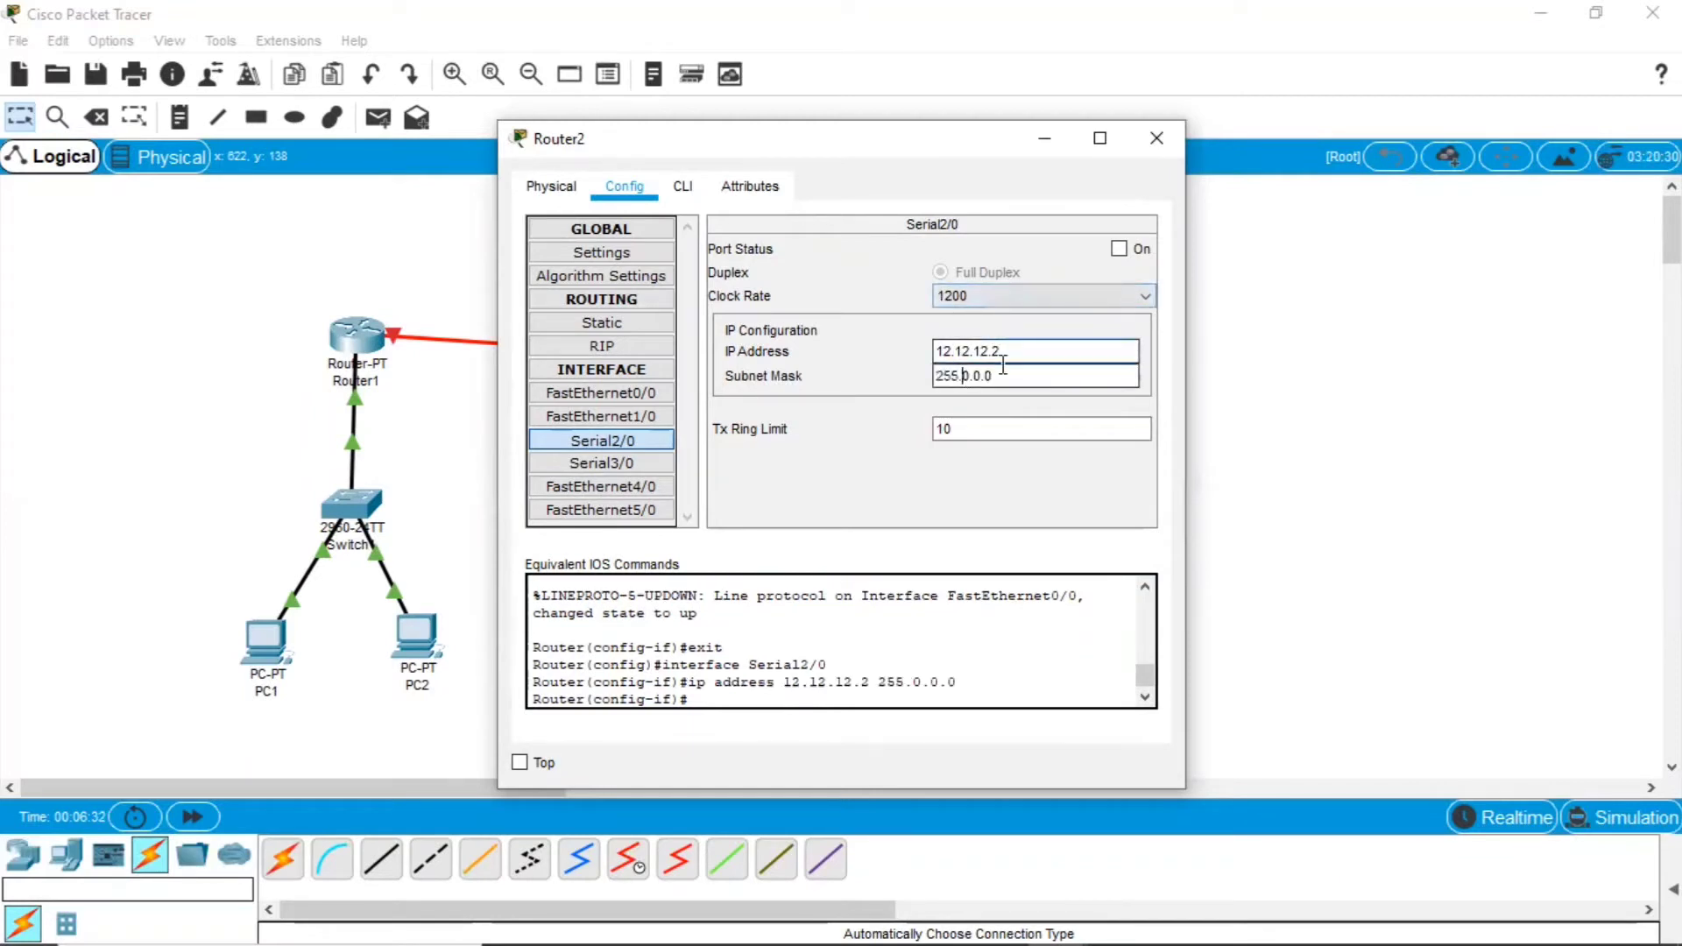
drag(989, 375, 962, 376)
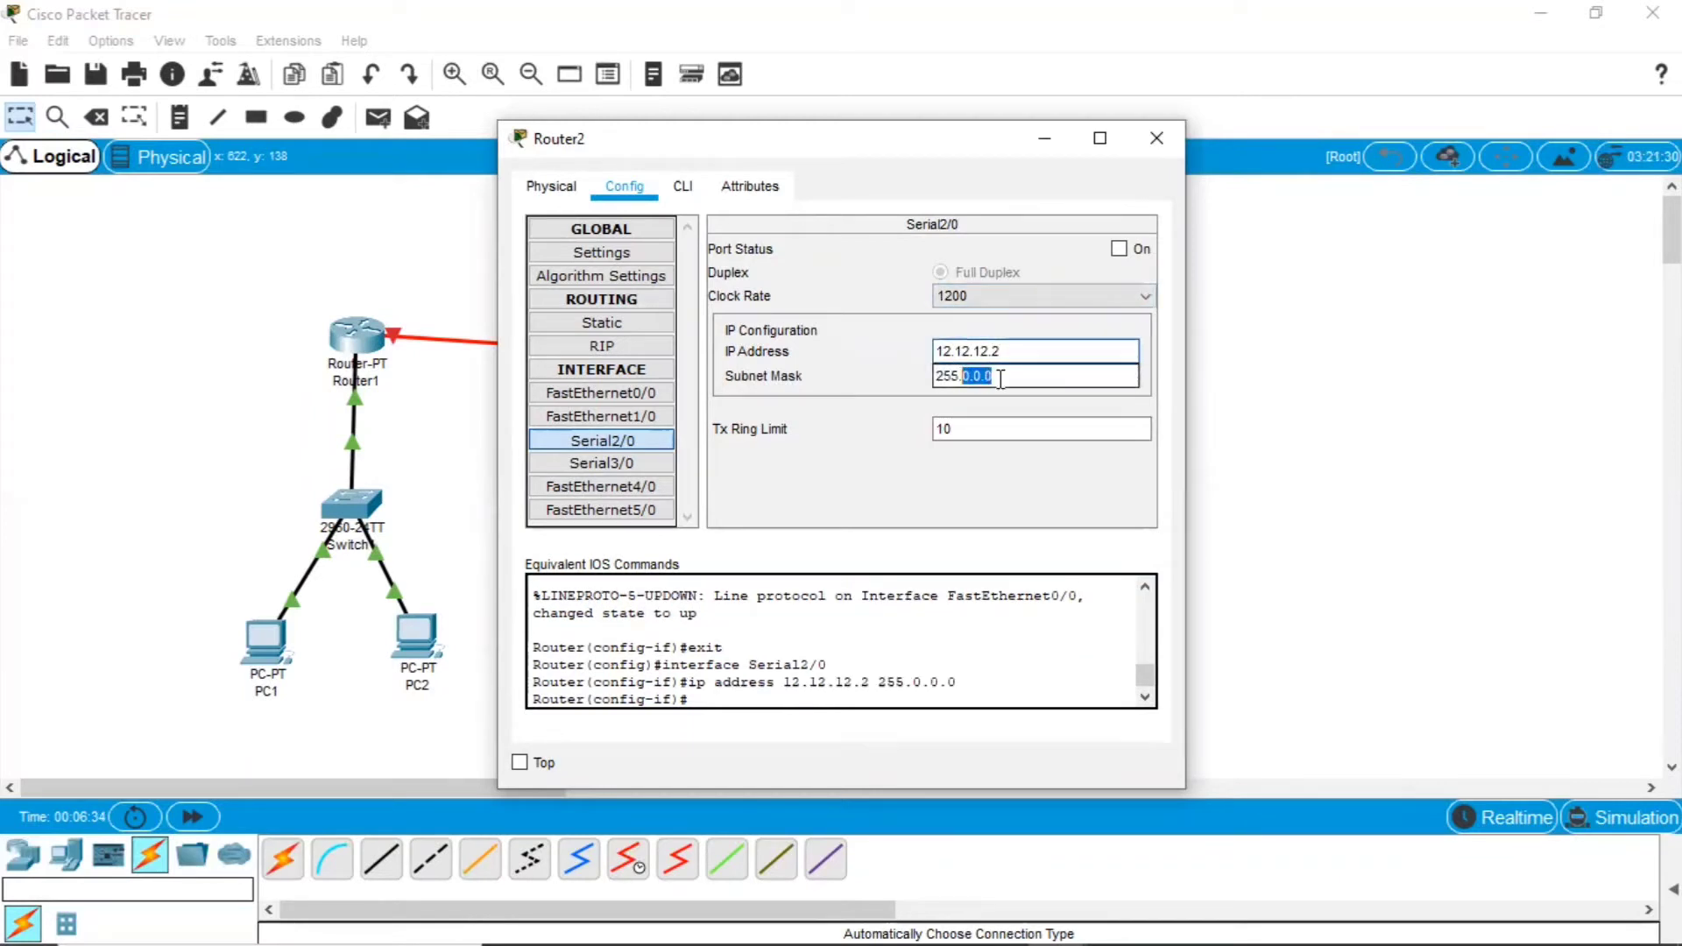
key(BackSpace)
text(255.255.0)
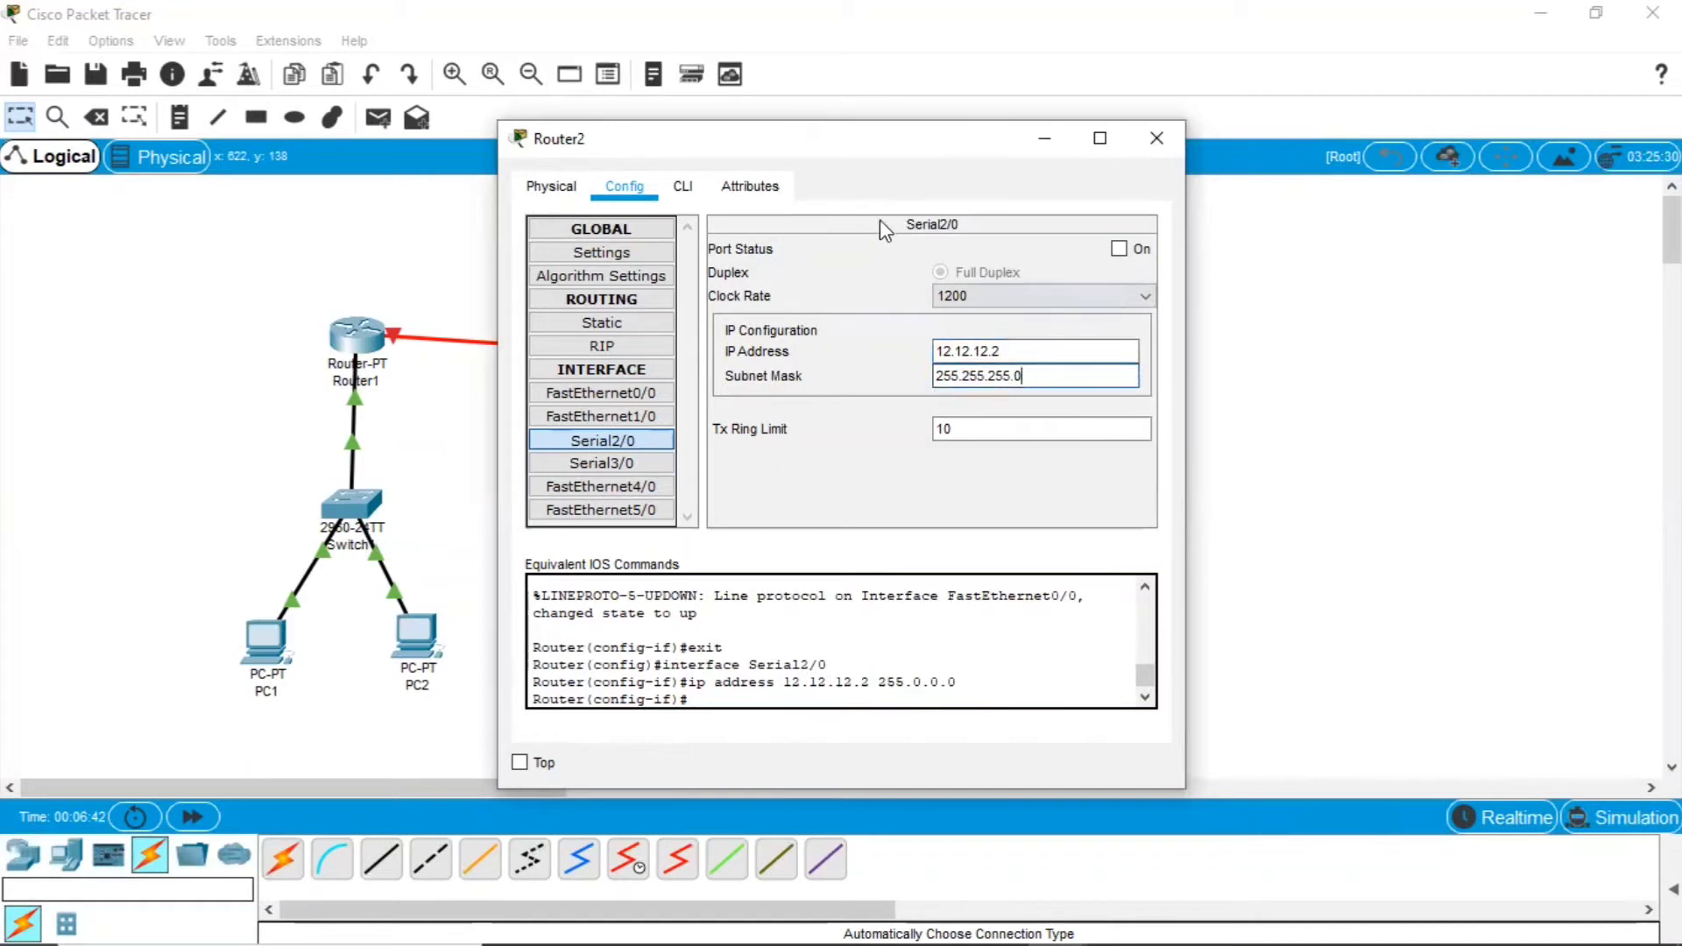
click(1120, 251)
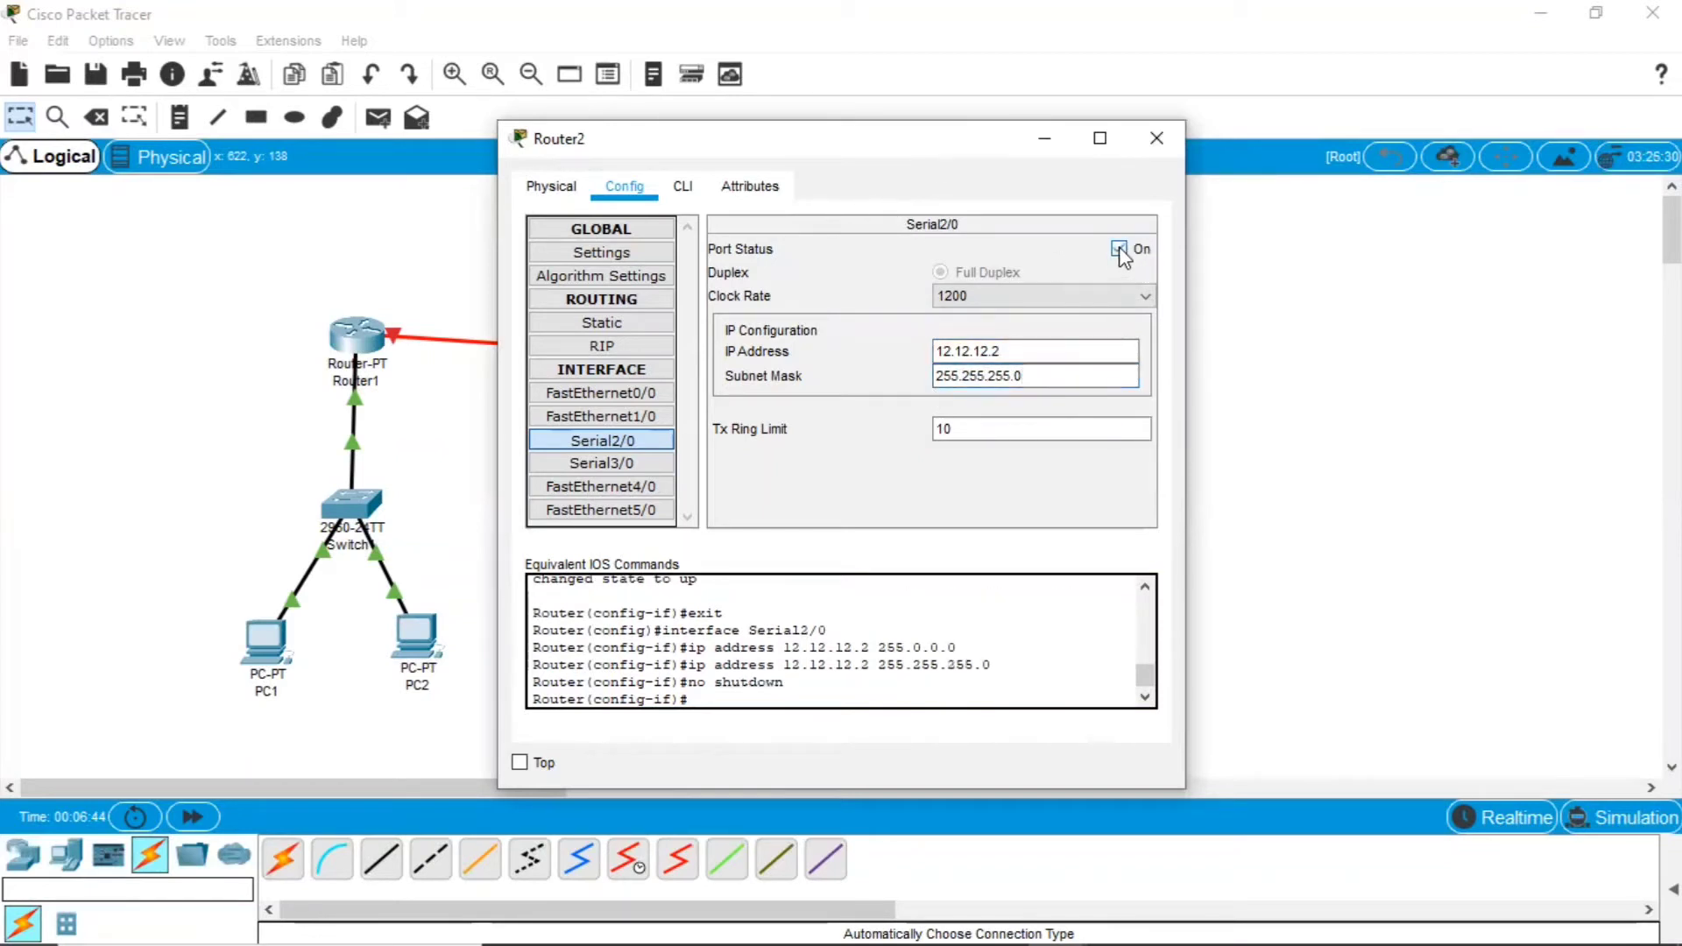
click(1158, 145)
Step: Turn on the Serial2/0 port of Router1 and close the router window
click(346, 340)
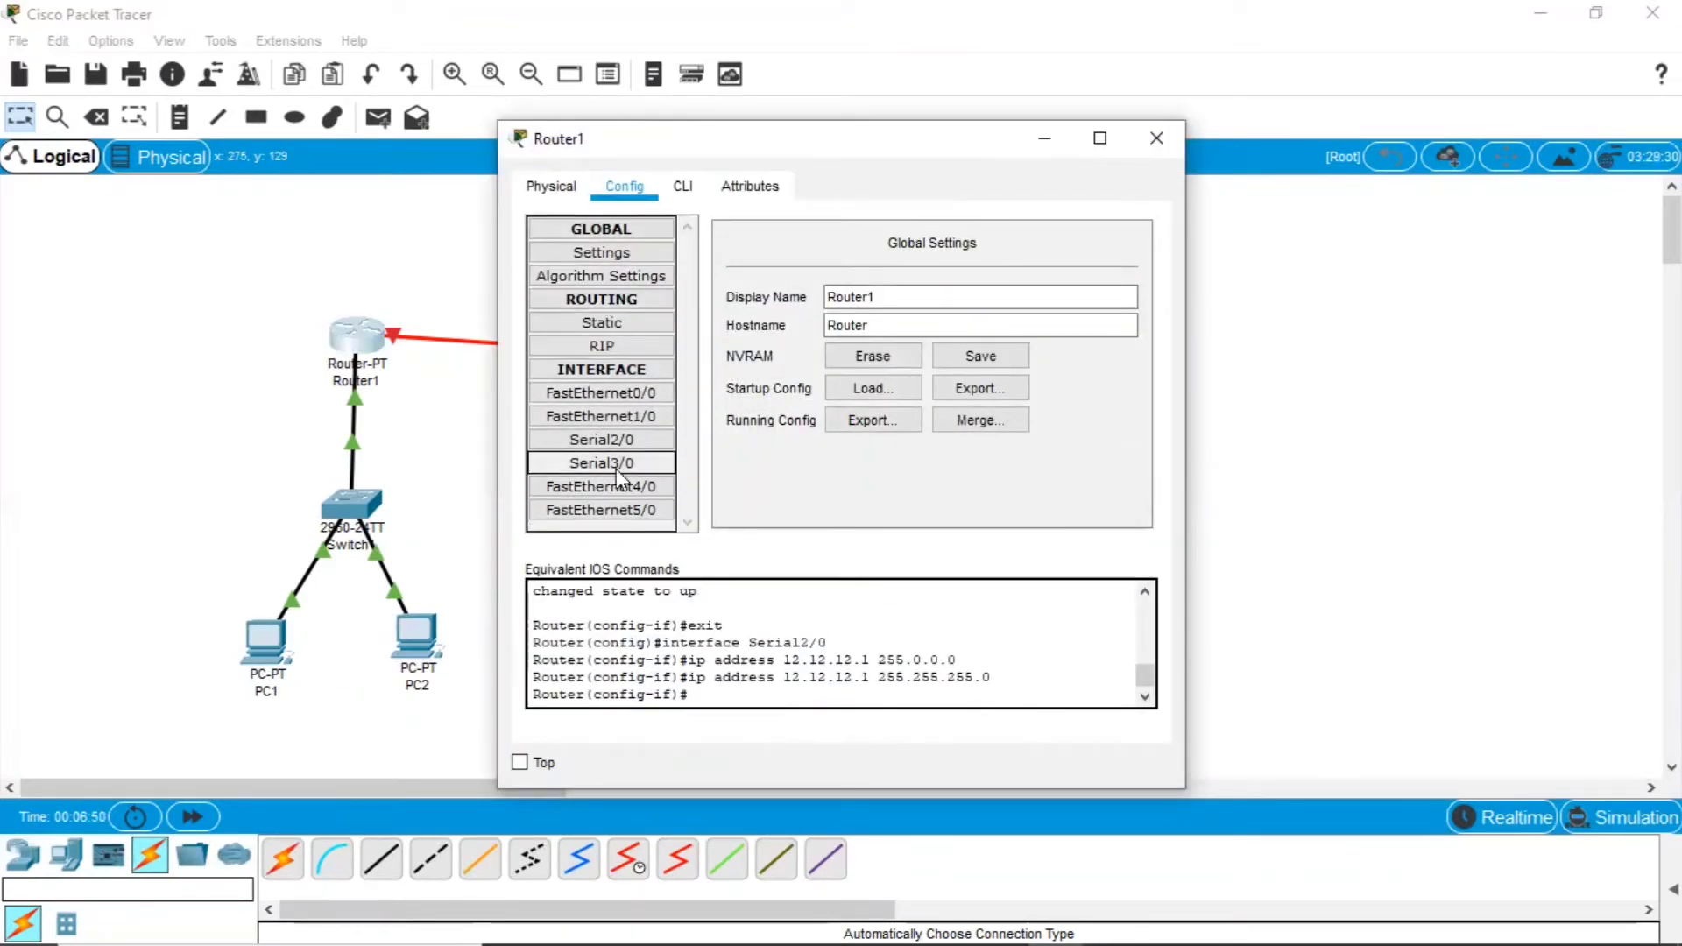
click(618, 444)
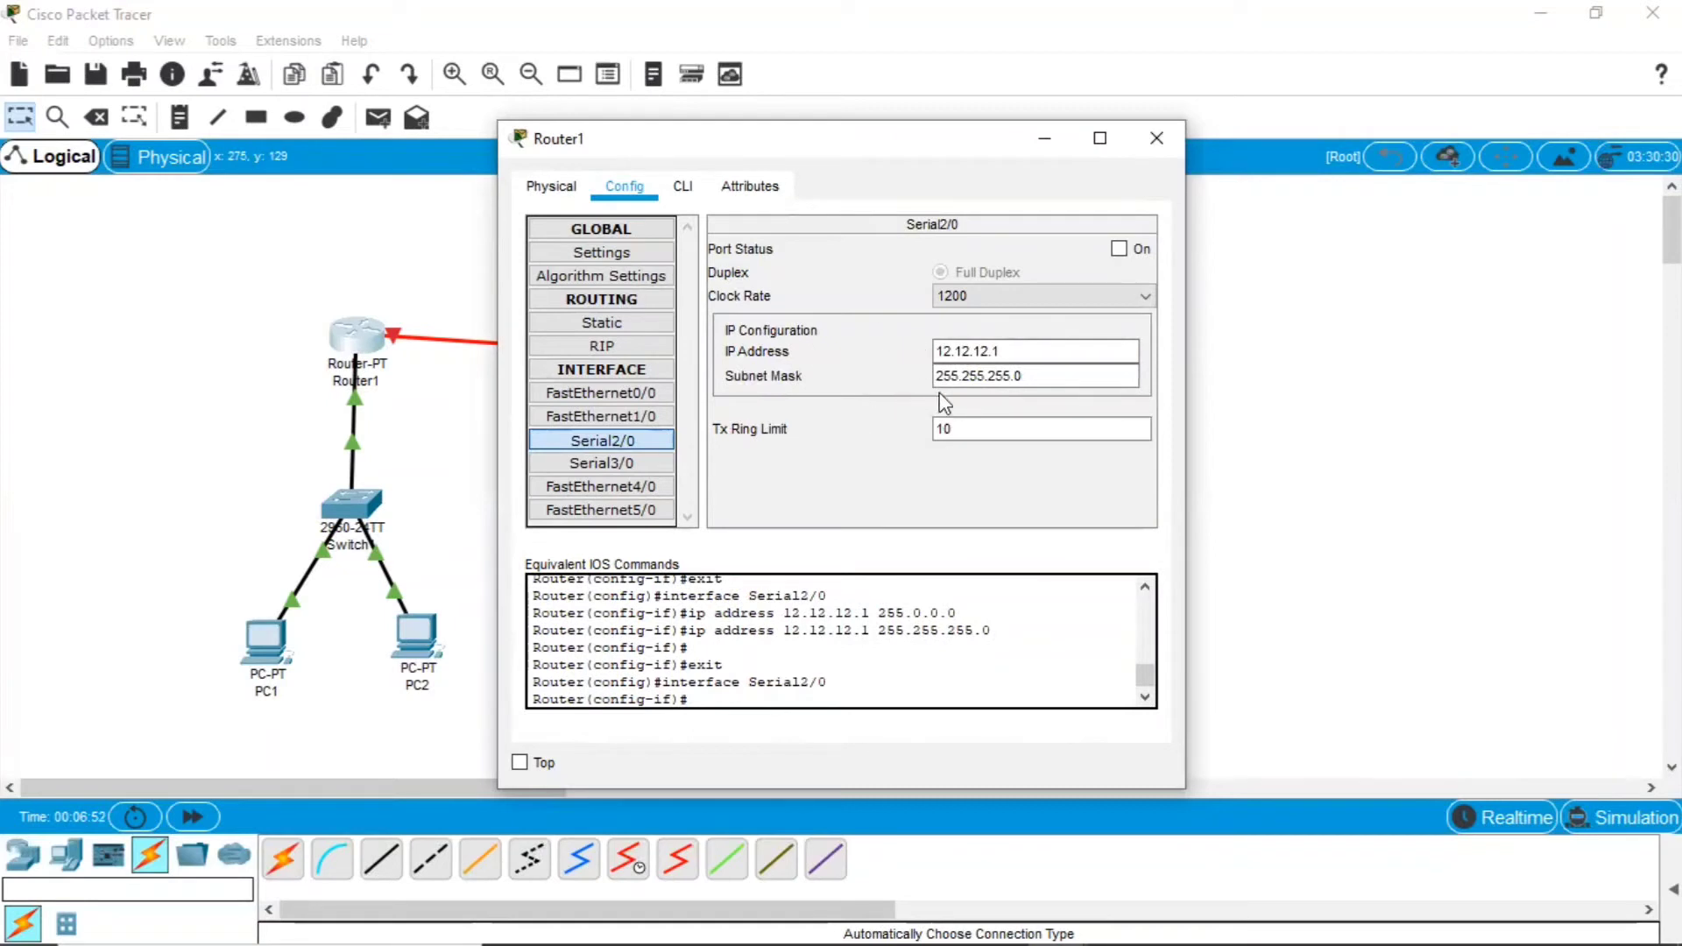
click(1120, 250)
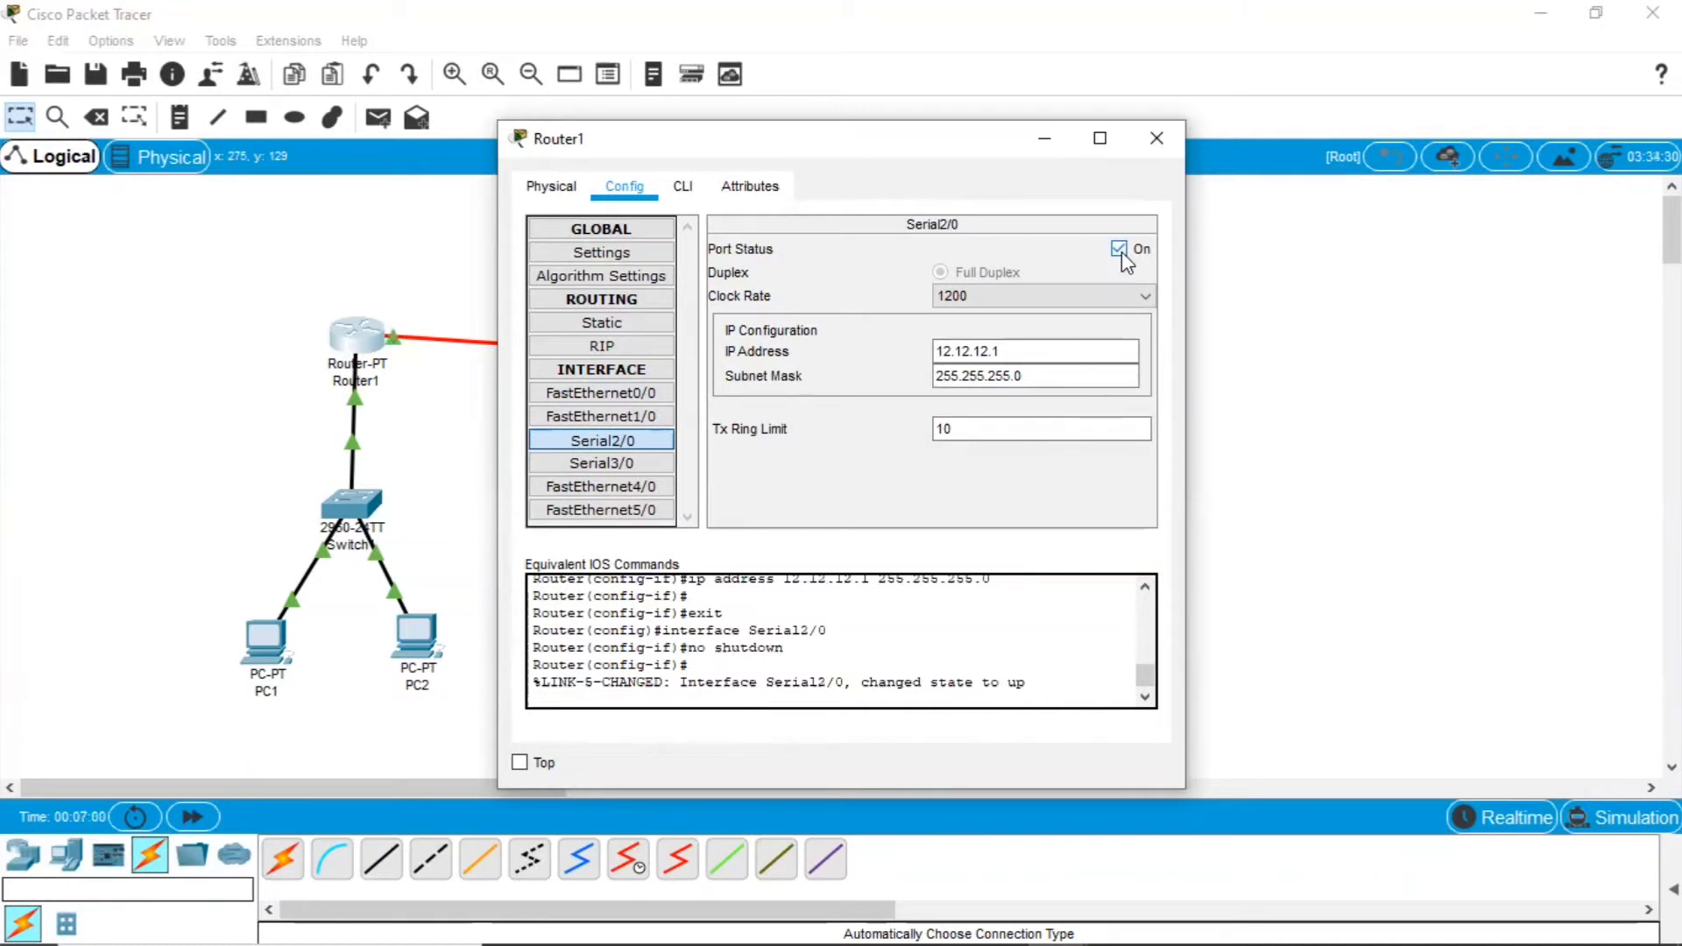
click(1164, 131)
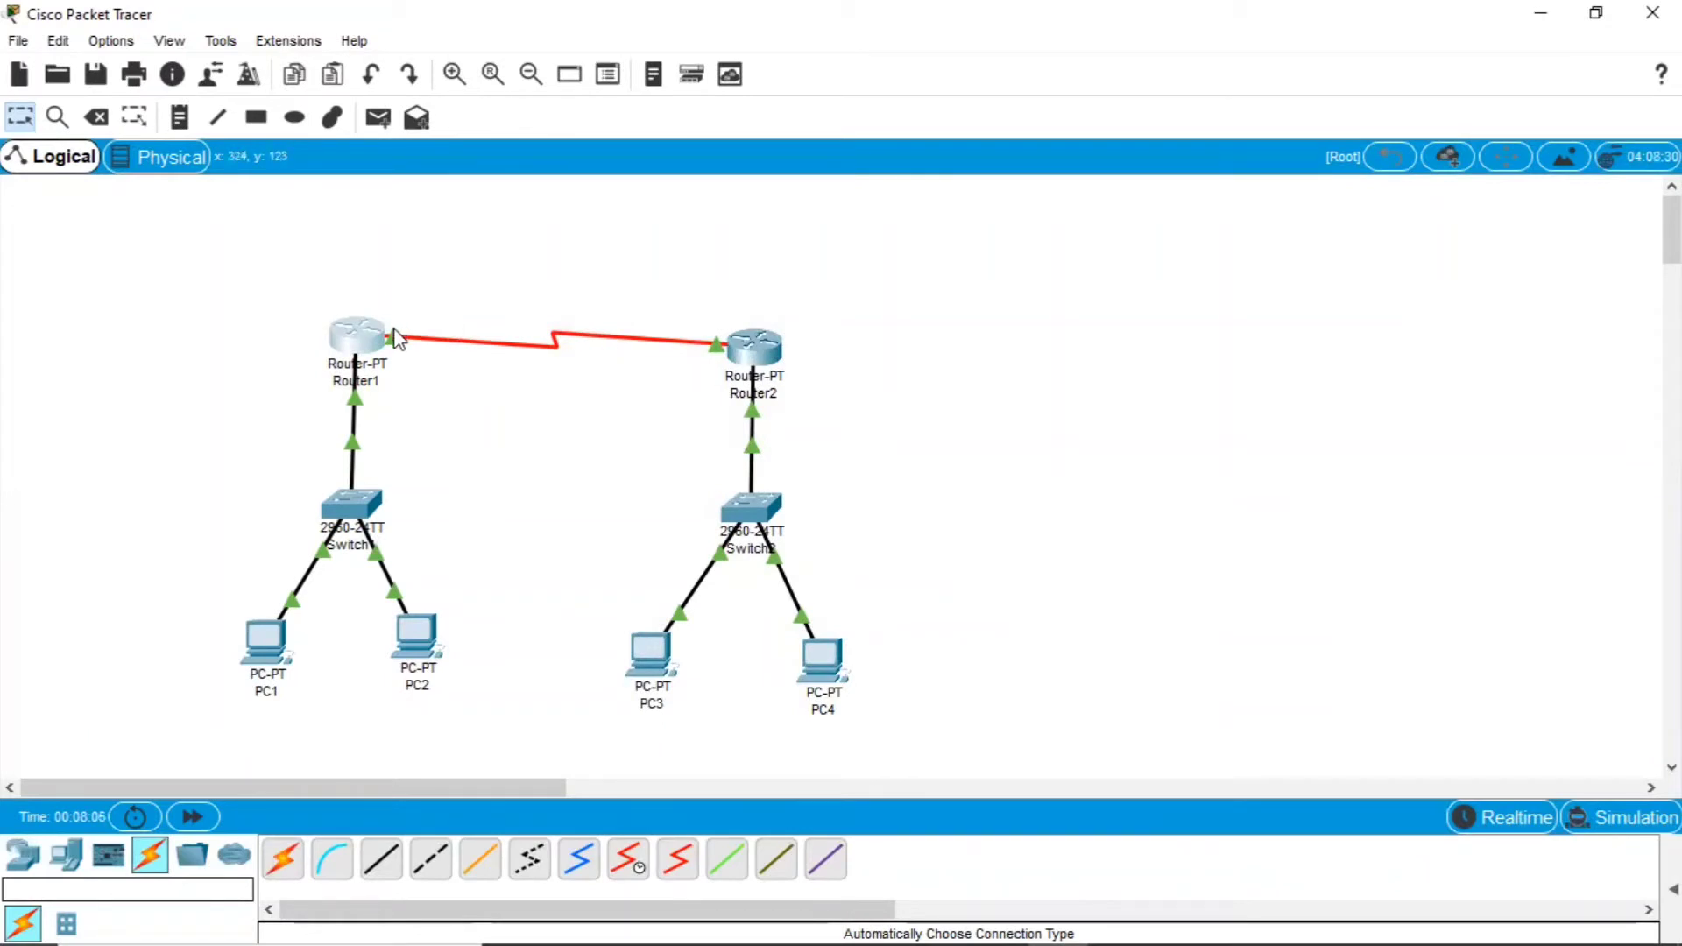
Step: Add a static route on Router1 to network 192.168.2.0 with mask 255.255.255.0 and next hop 12.12.12.2, and close its window
click(366, 340)
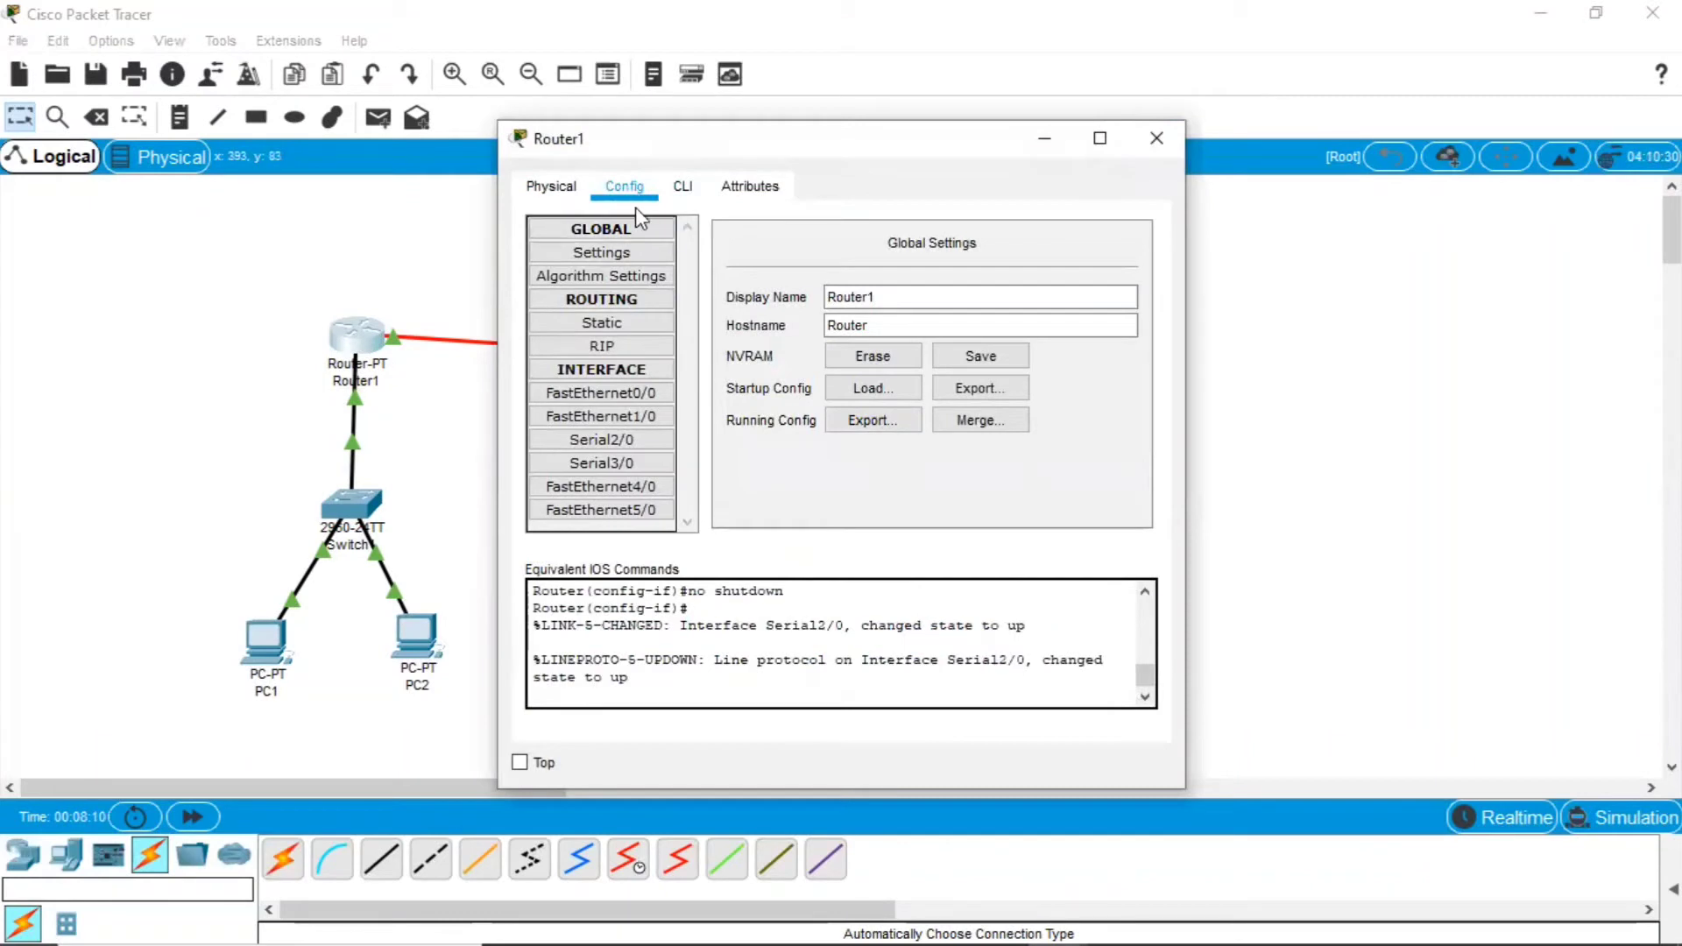
click(603, 323)
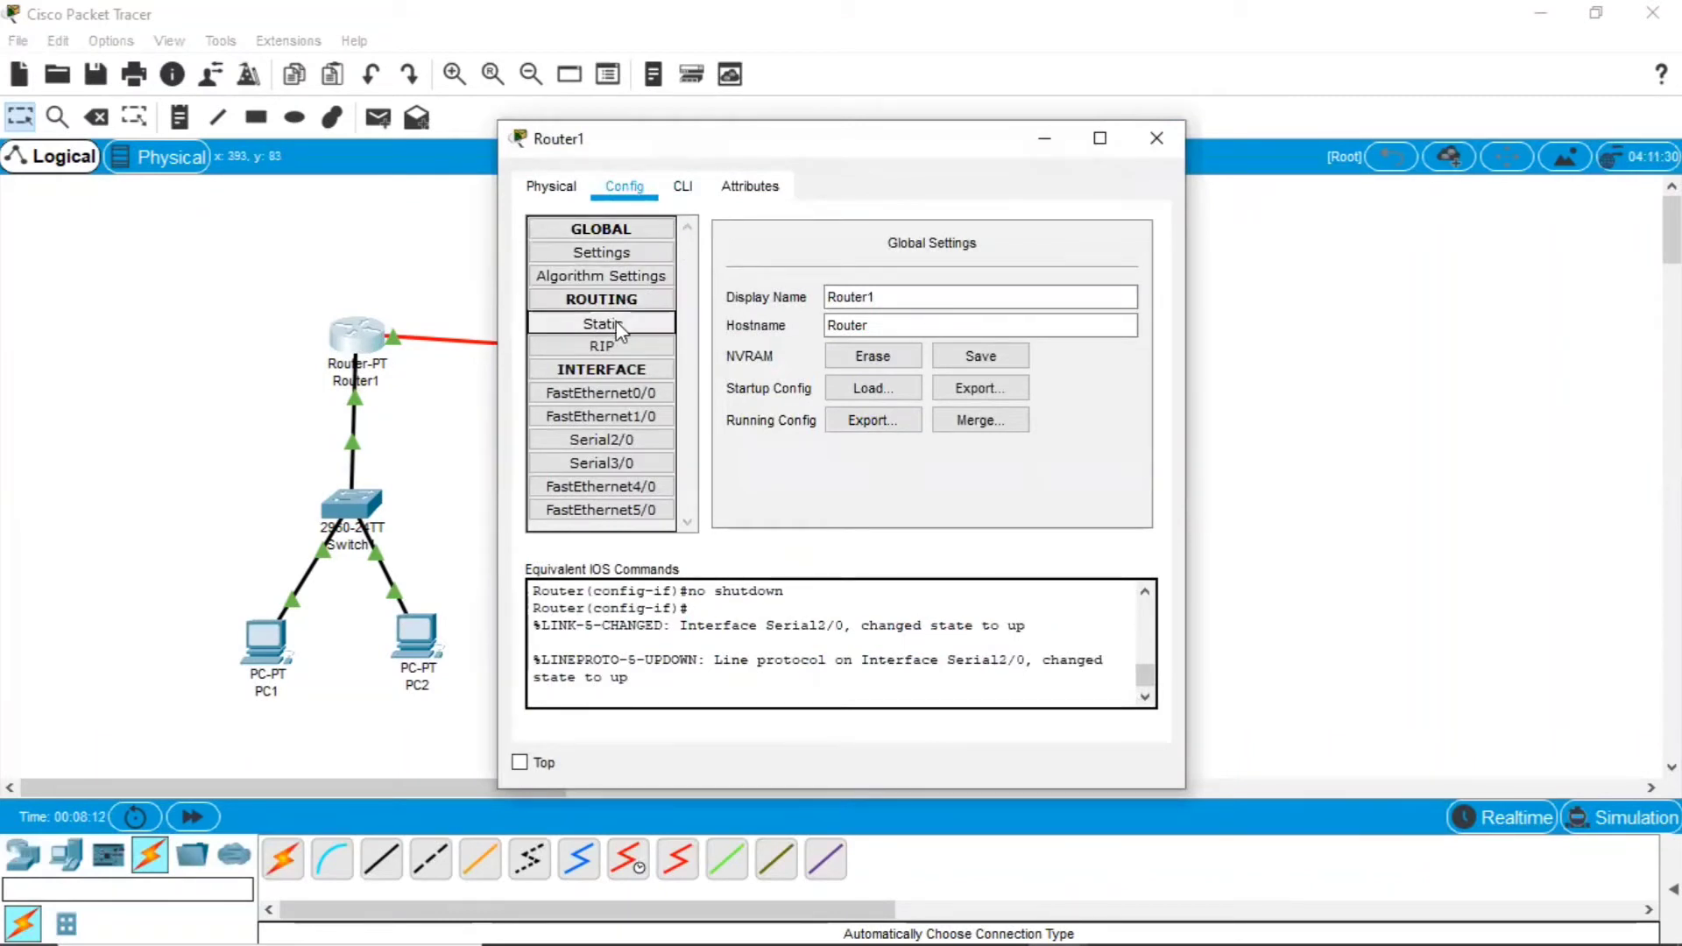
click(893, 265)
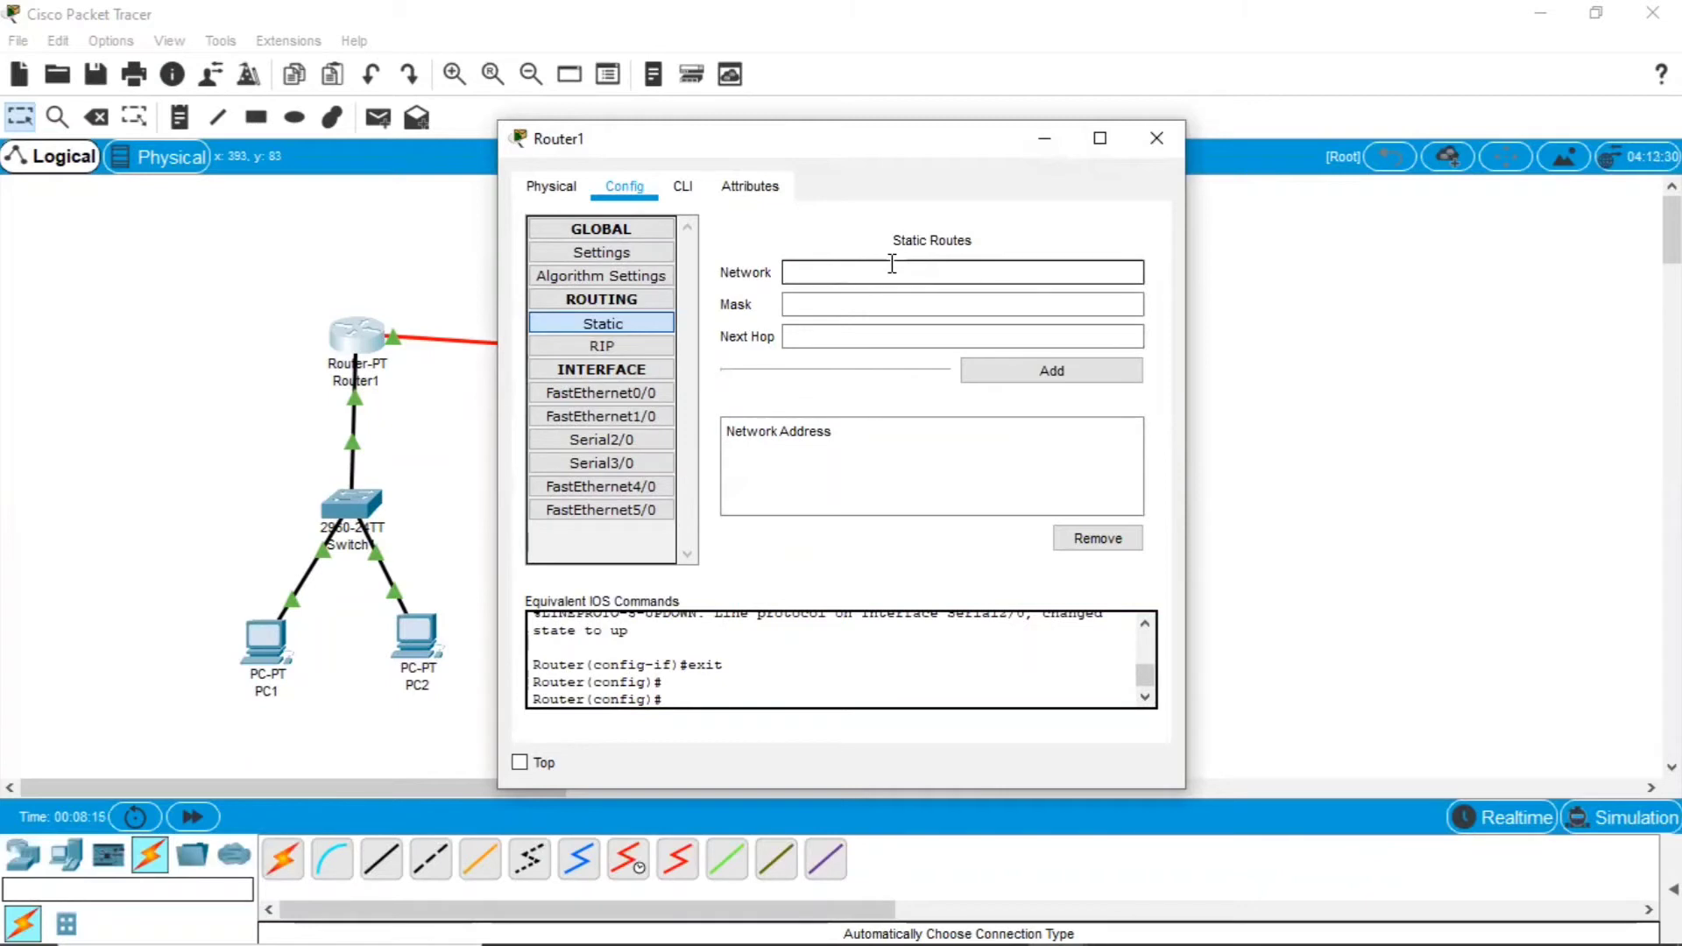
text(192.168.2.0)
click(861, 303)
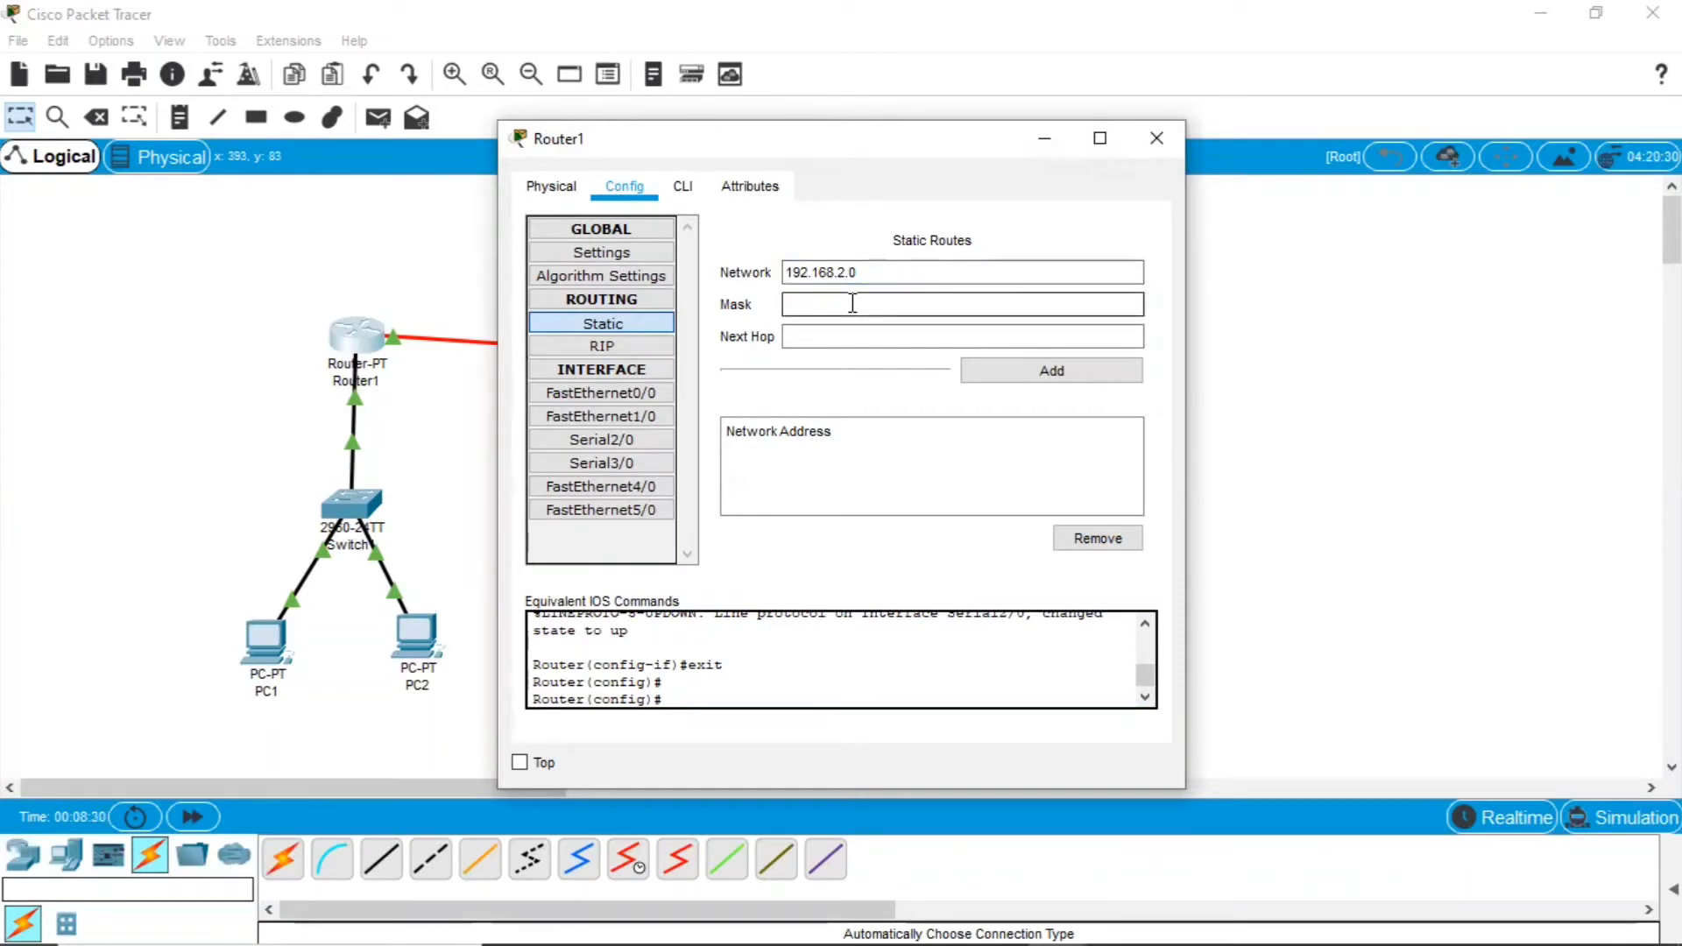
text(255.255.255.0)
click(834, 338)
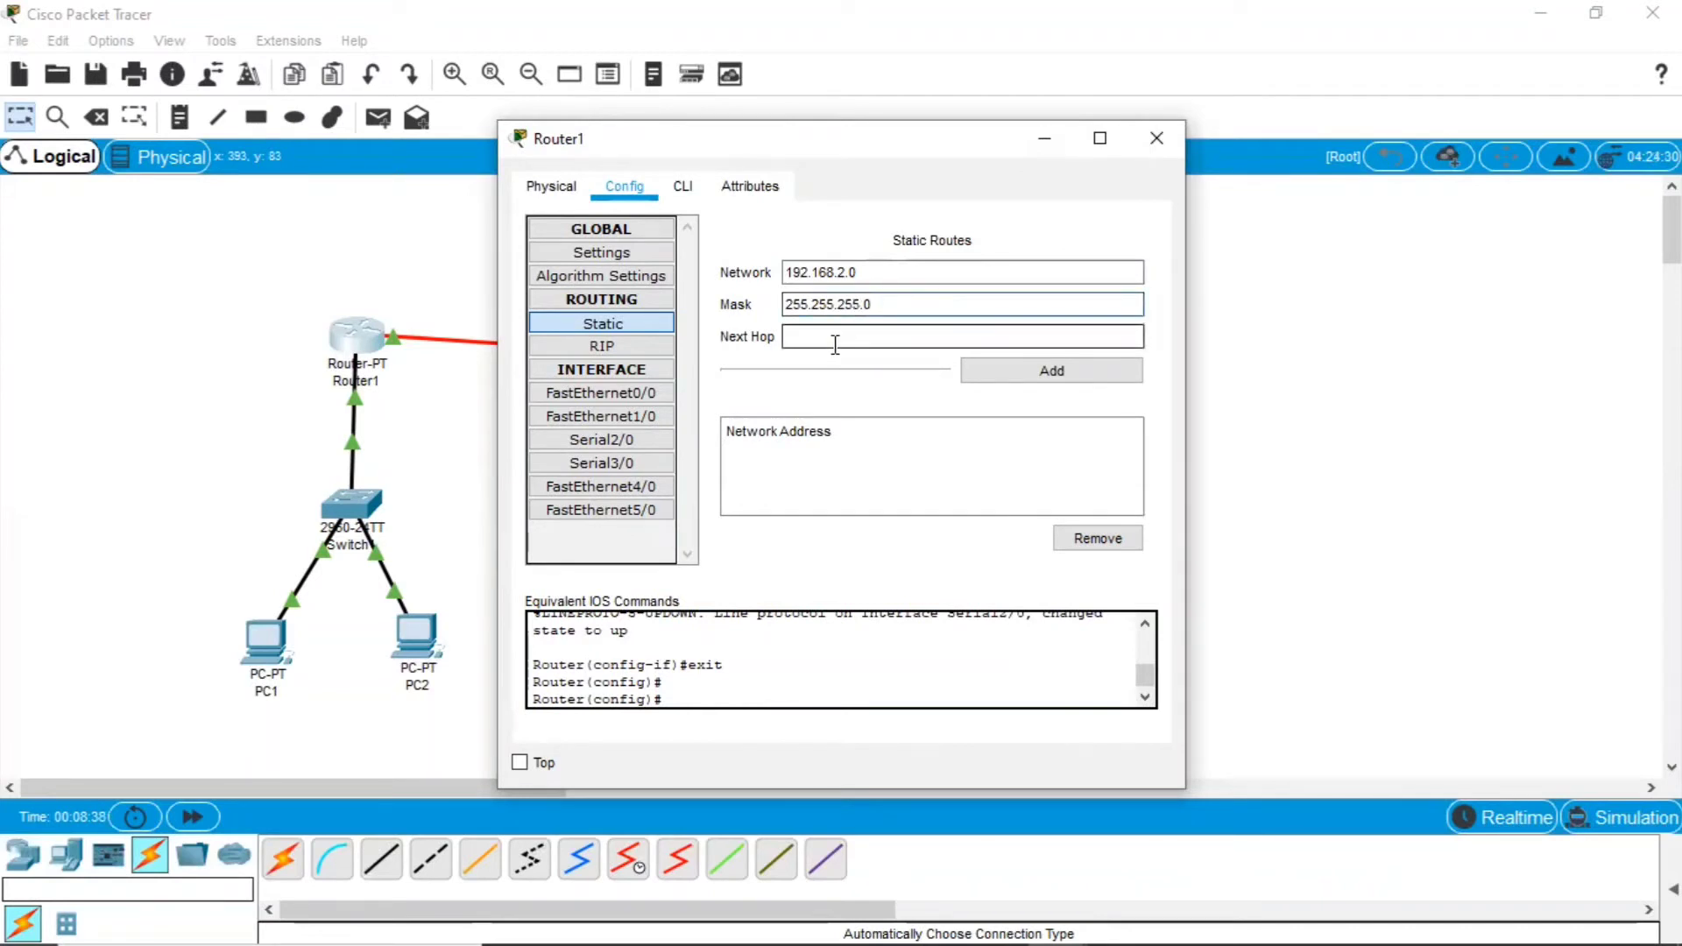
text(12)
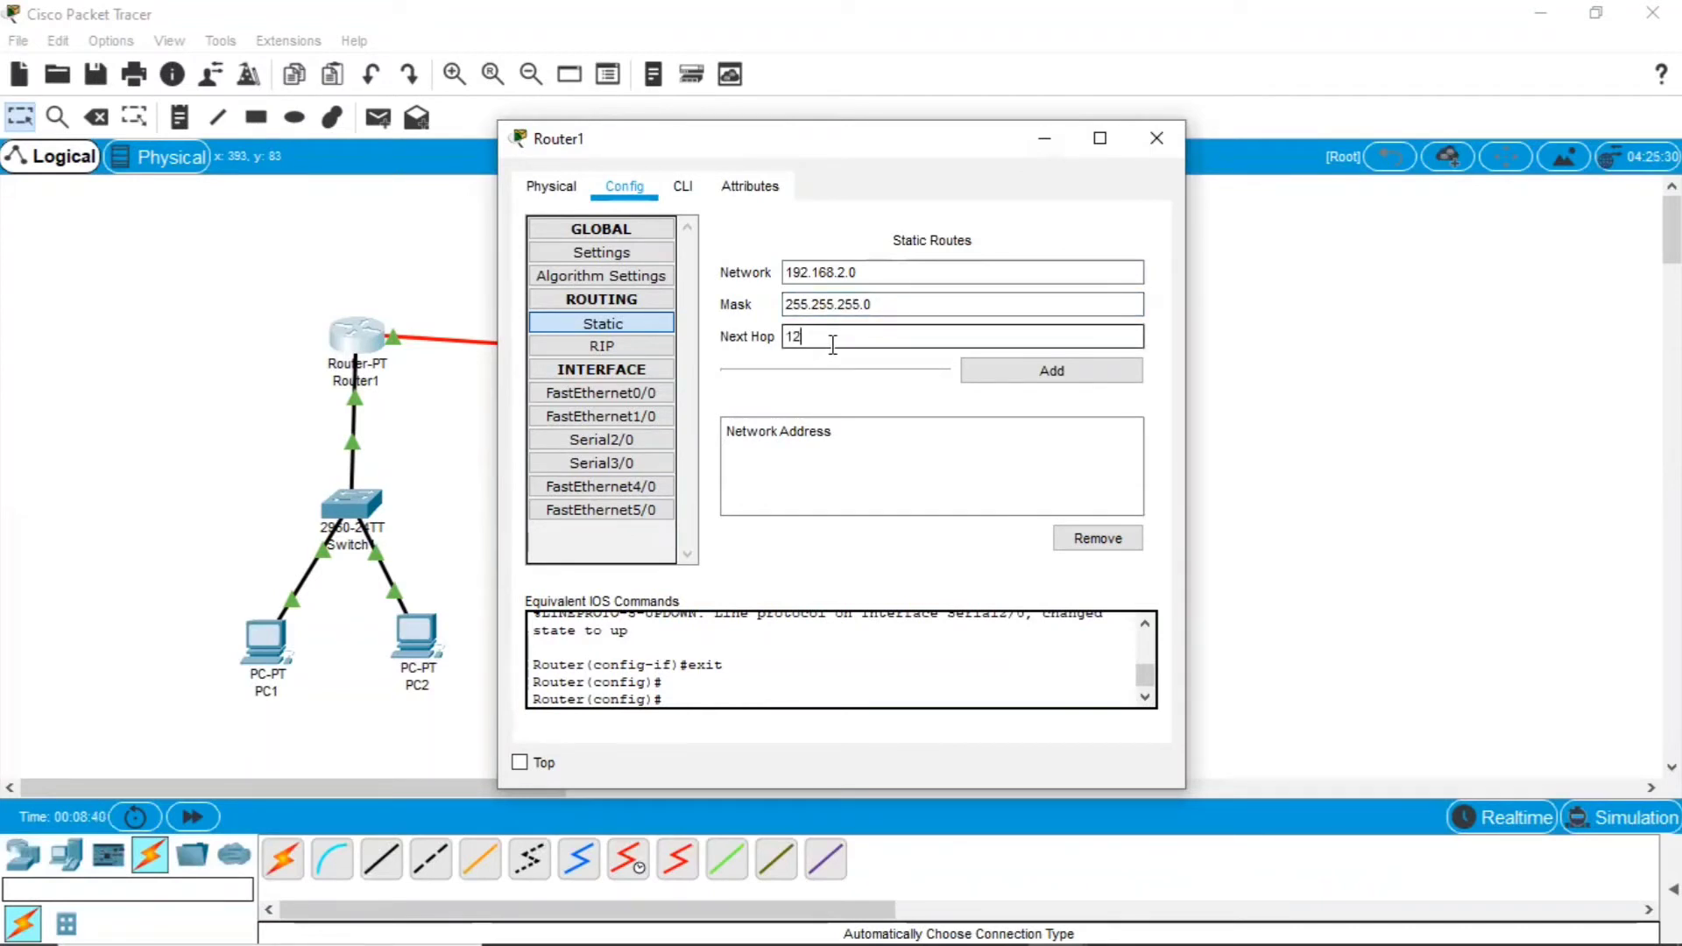
text(.12.12.2)
click(1057, 382)
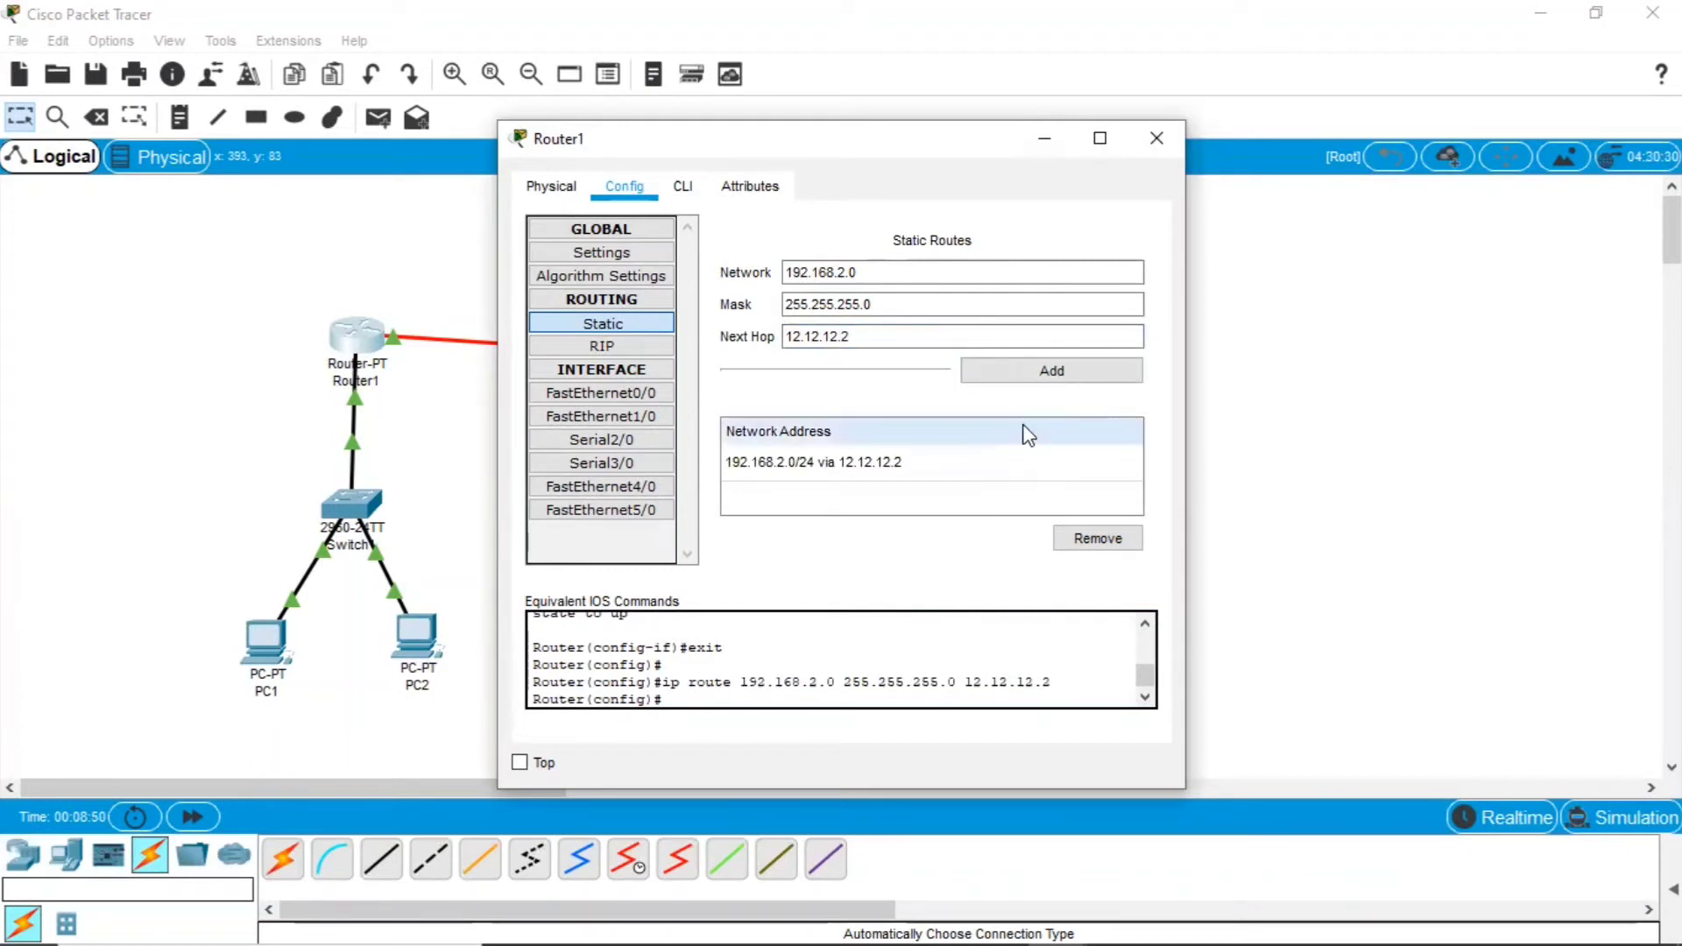
click(1156, 150)
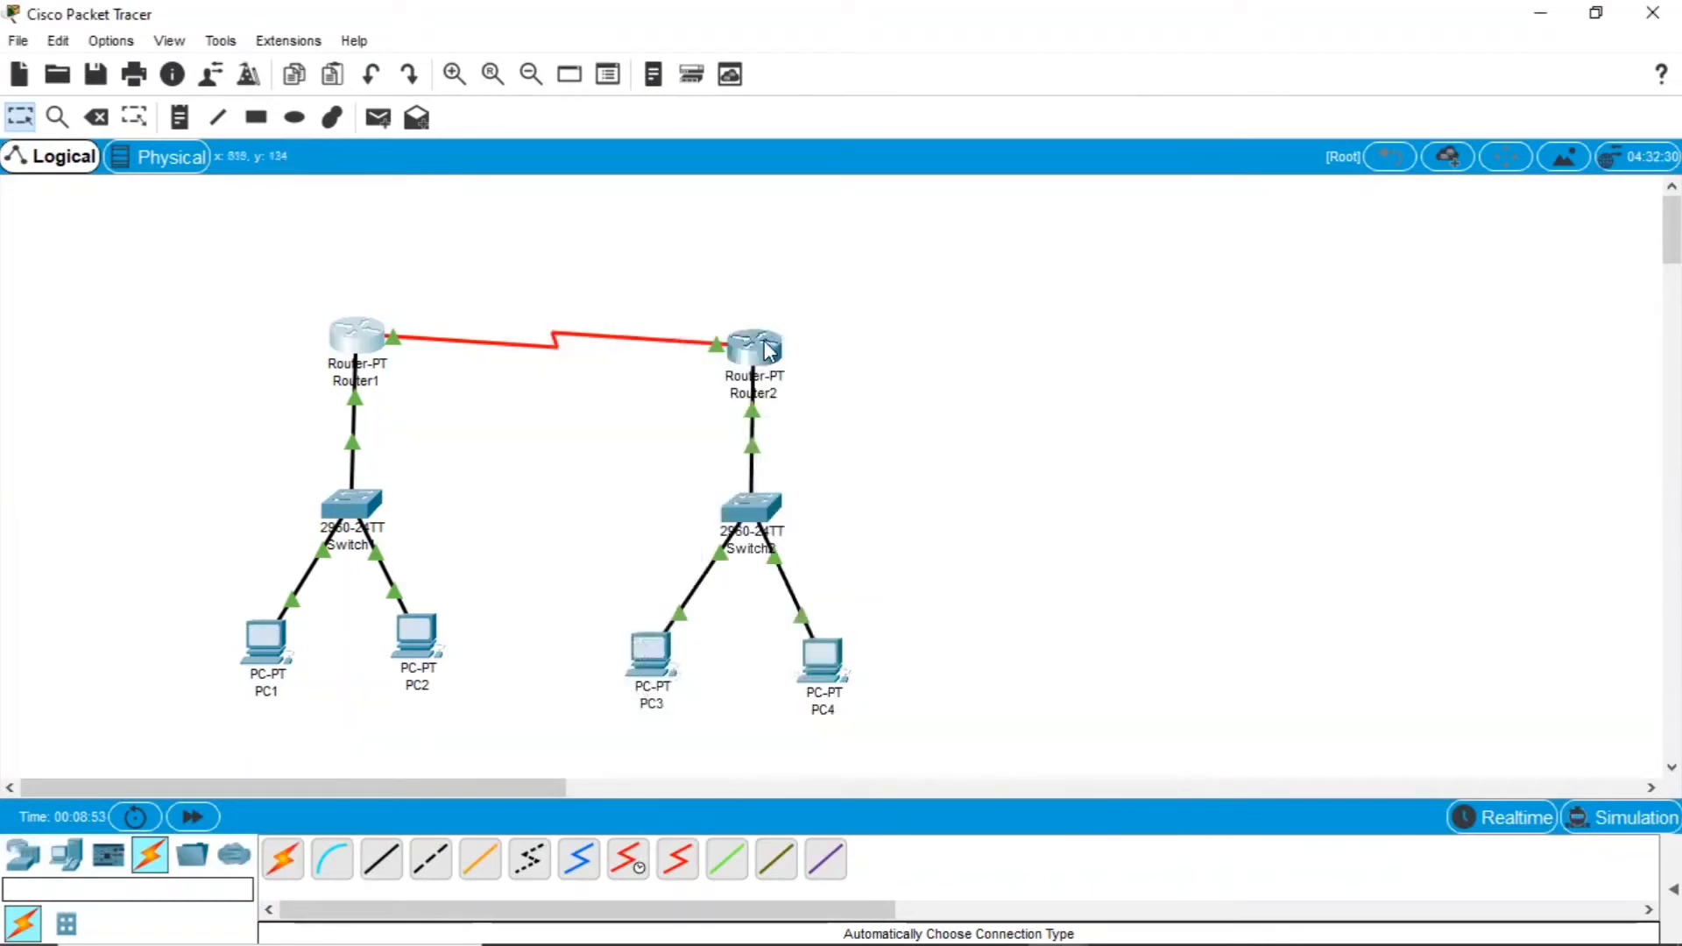
Step: Add a static route on Router2 to network 192.168.1.0 with mask 255.255.255.0 and next hop 12.12.12.1, and close its window
click(770, 350)
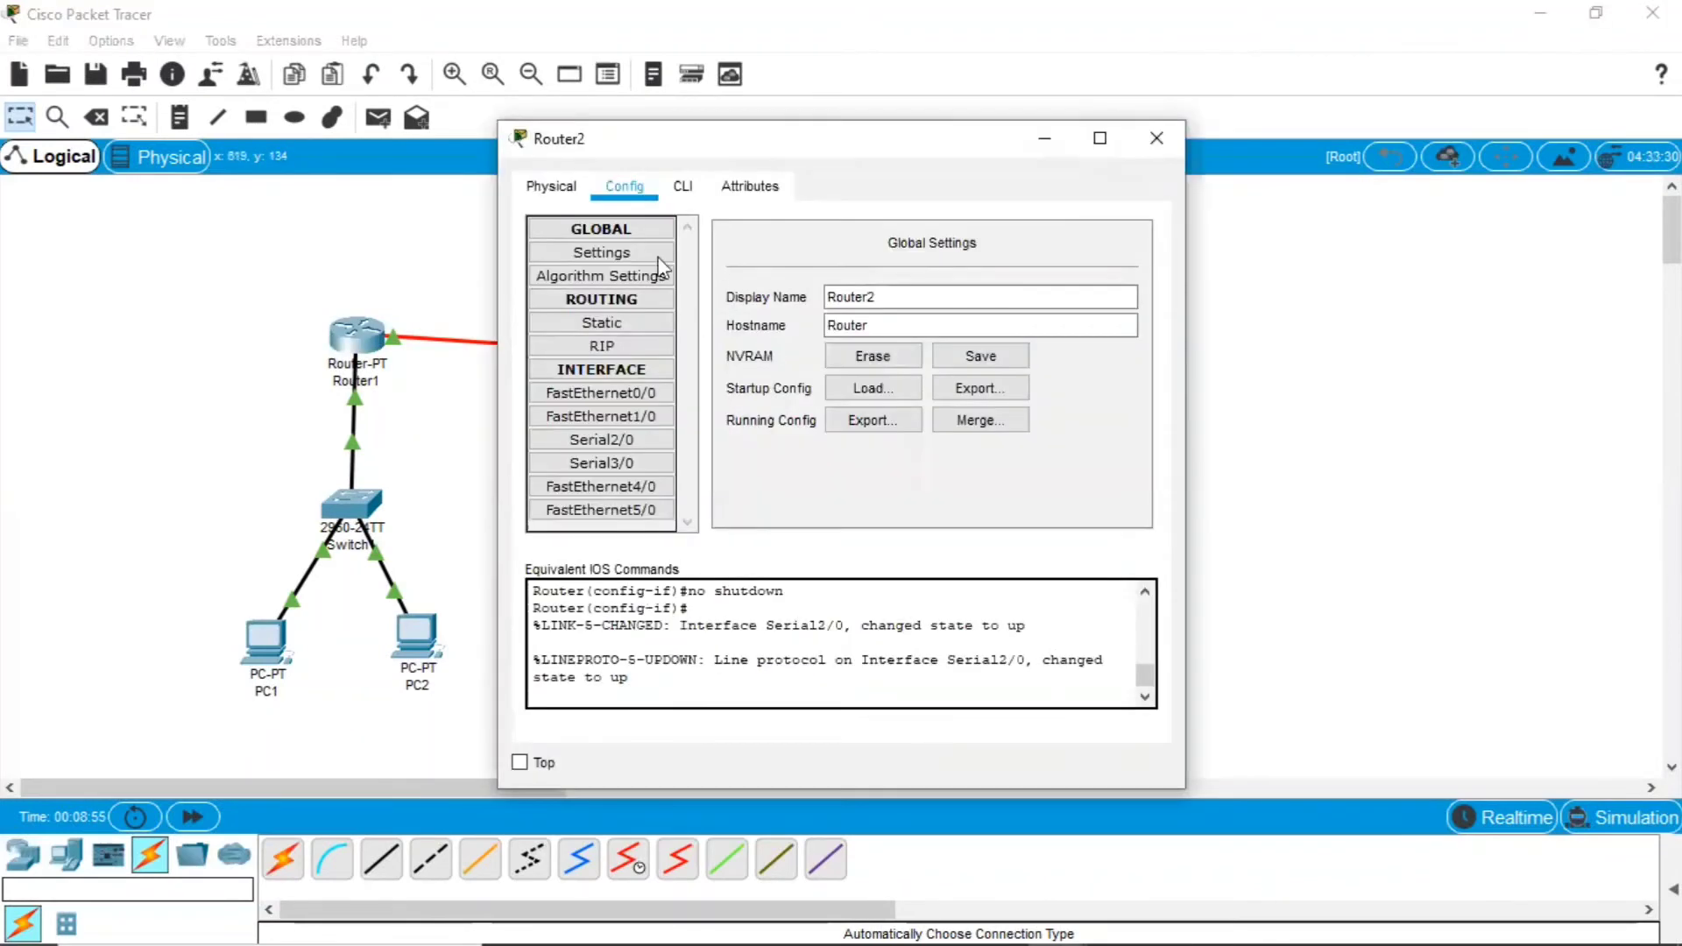
click(628, 320)
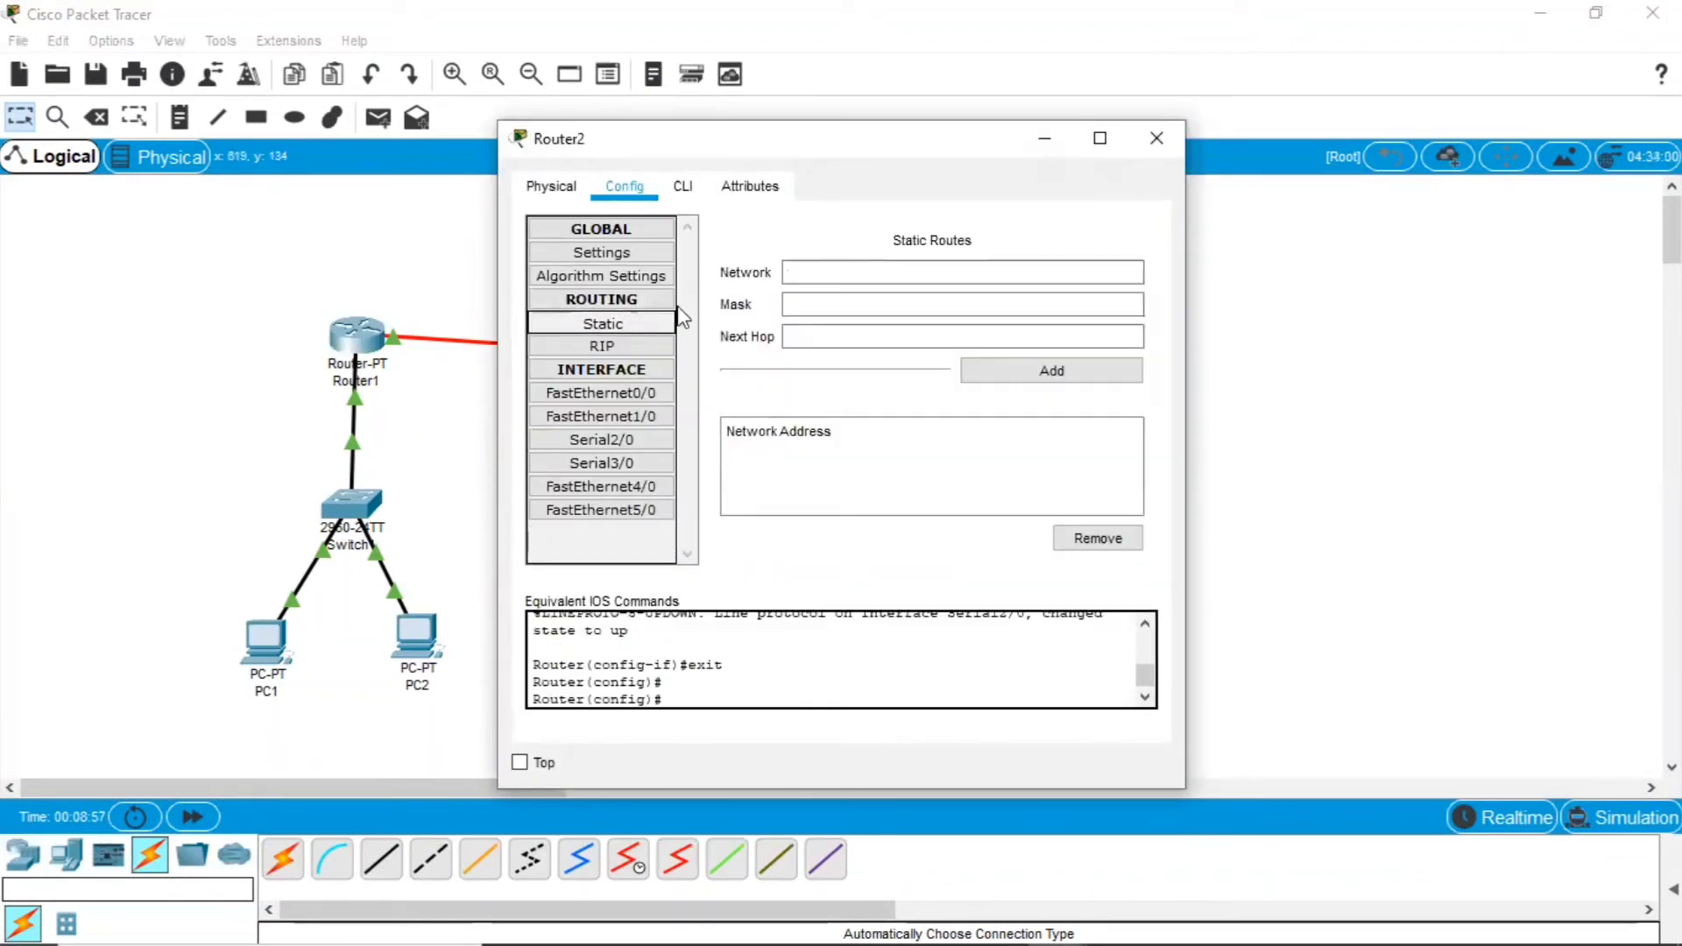
click(858, 261)
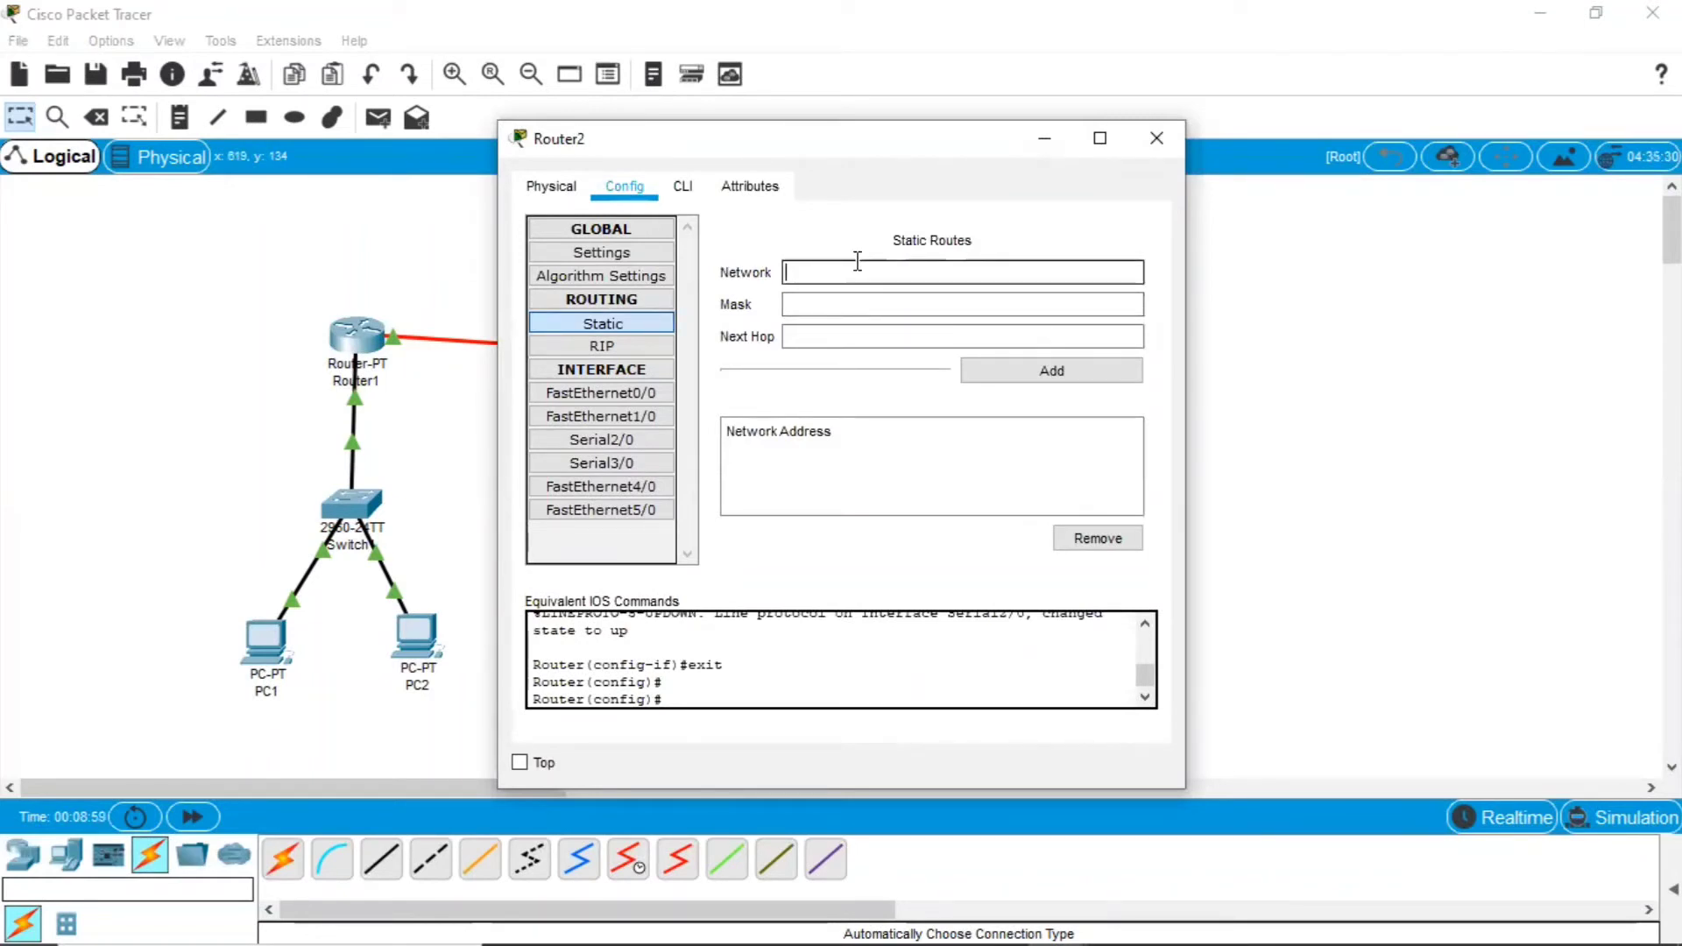
text(192.168)
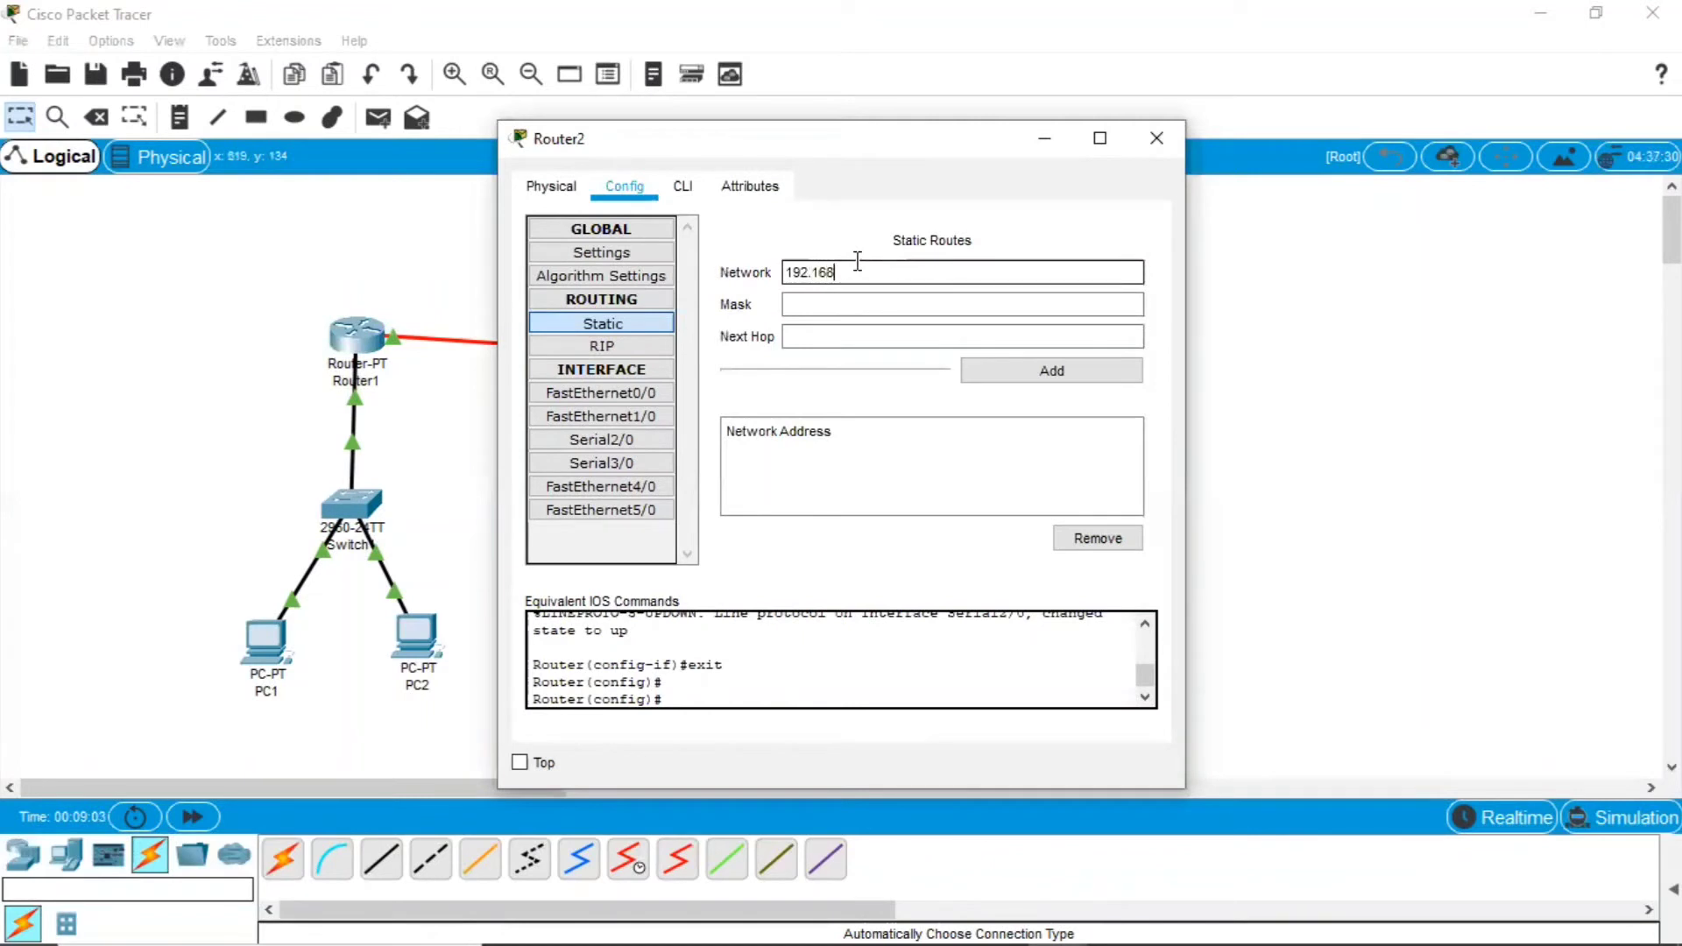
text(.1.0)
click(866, 306)
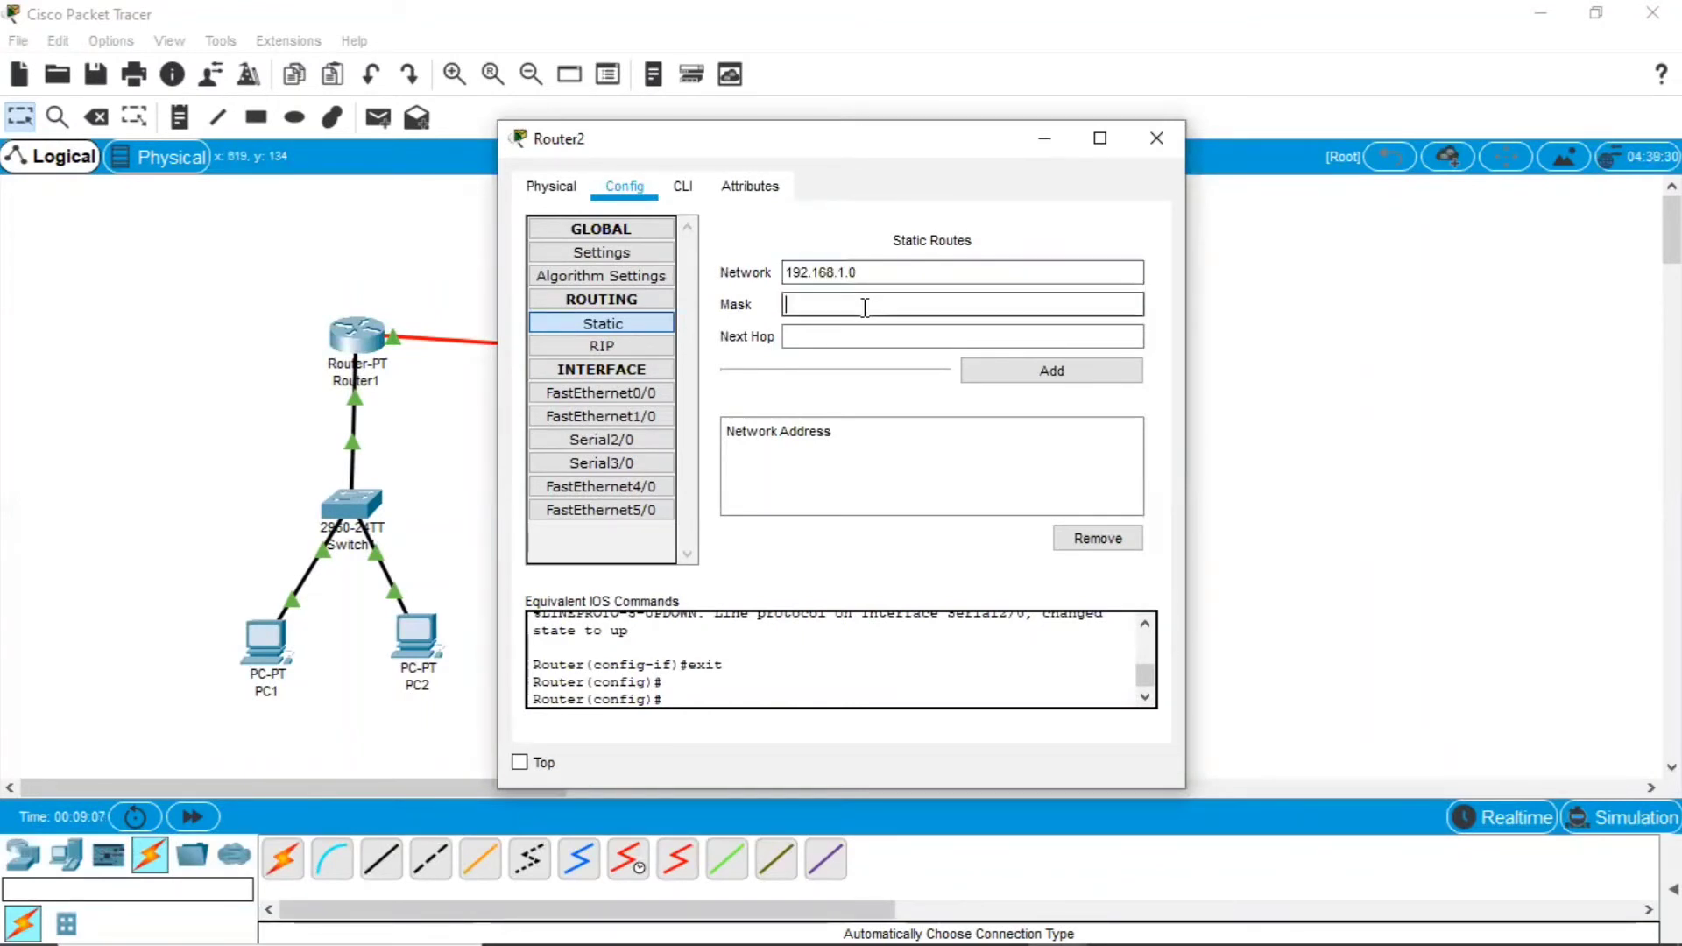
text(255.255.255.0)
click(860, 334)
text(12.)
text(.12)
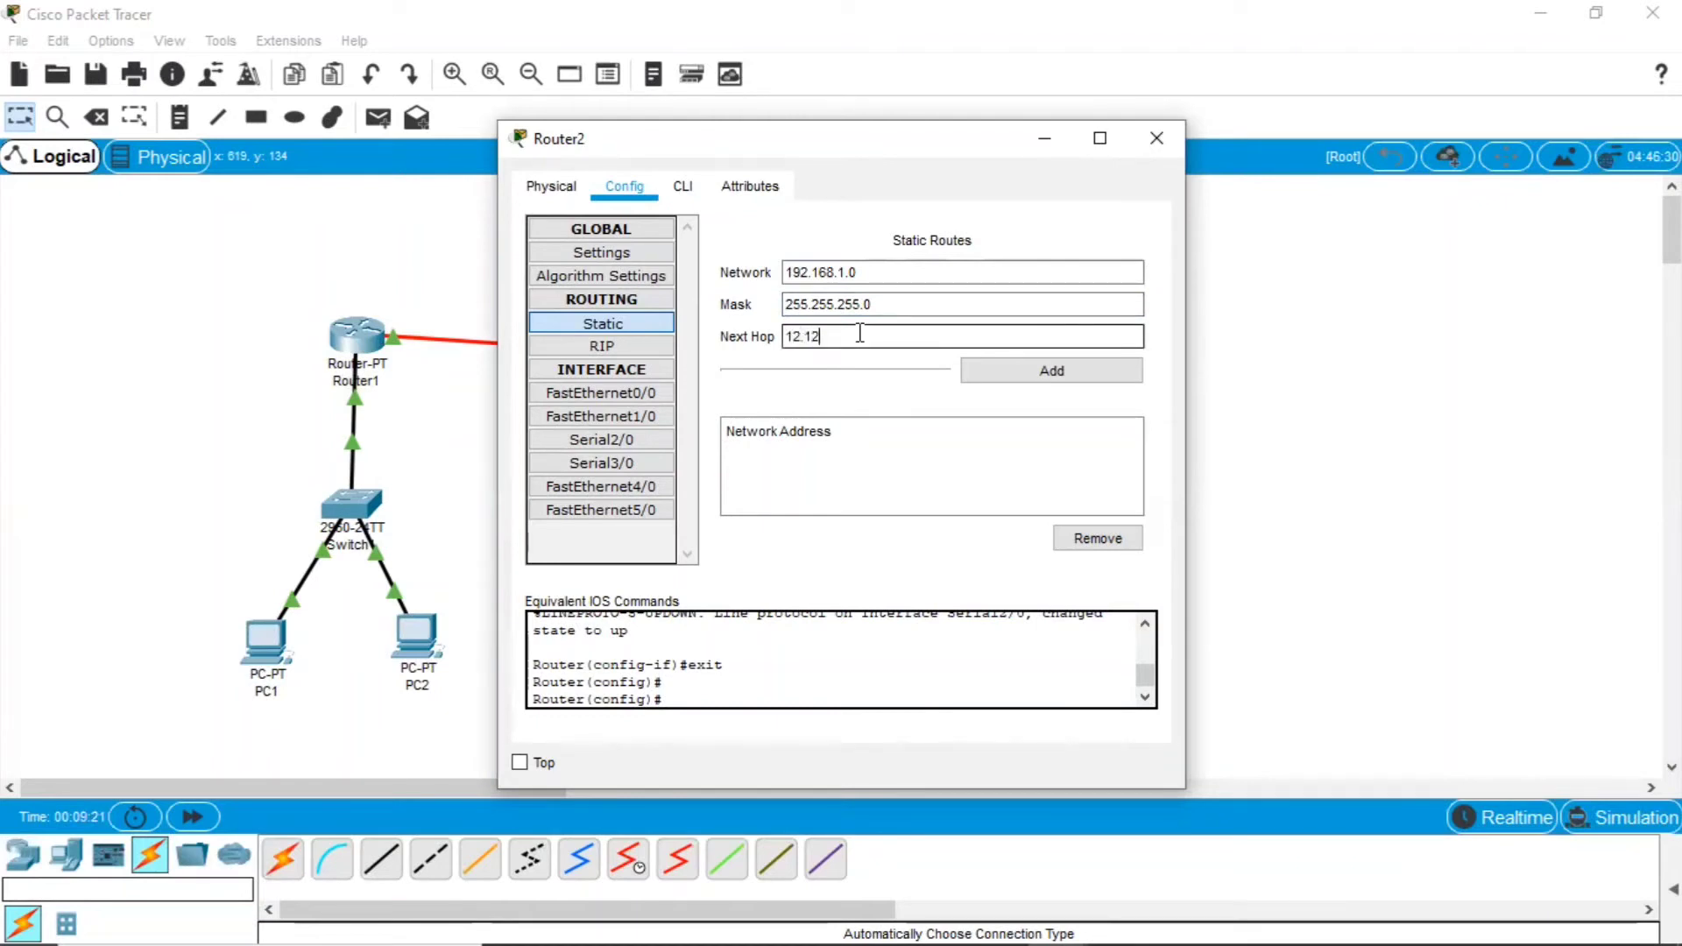
text(.12.1)
click(1093, 386)
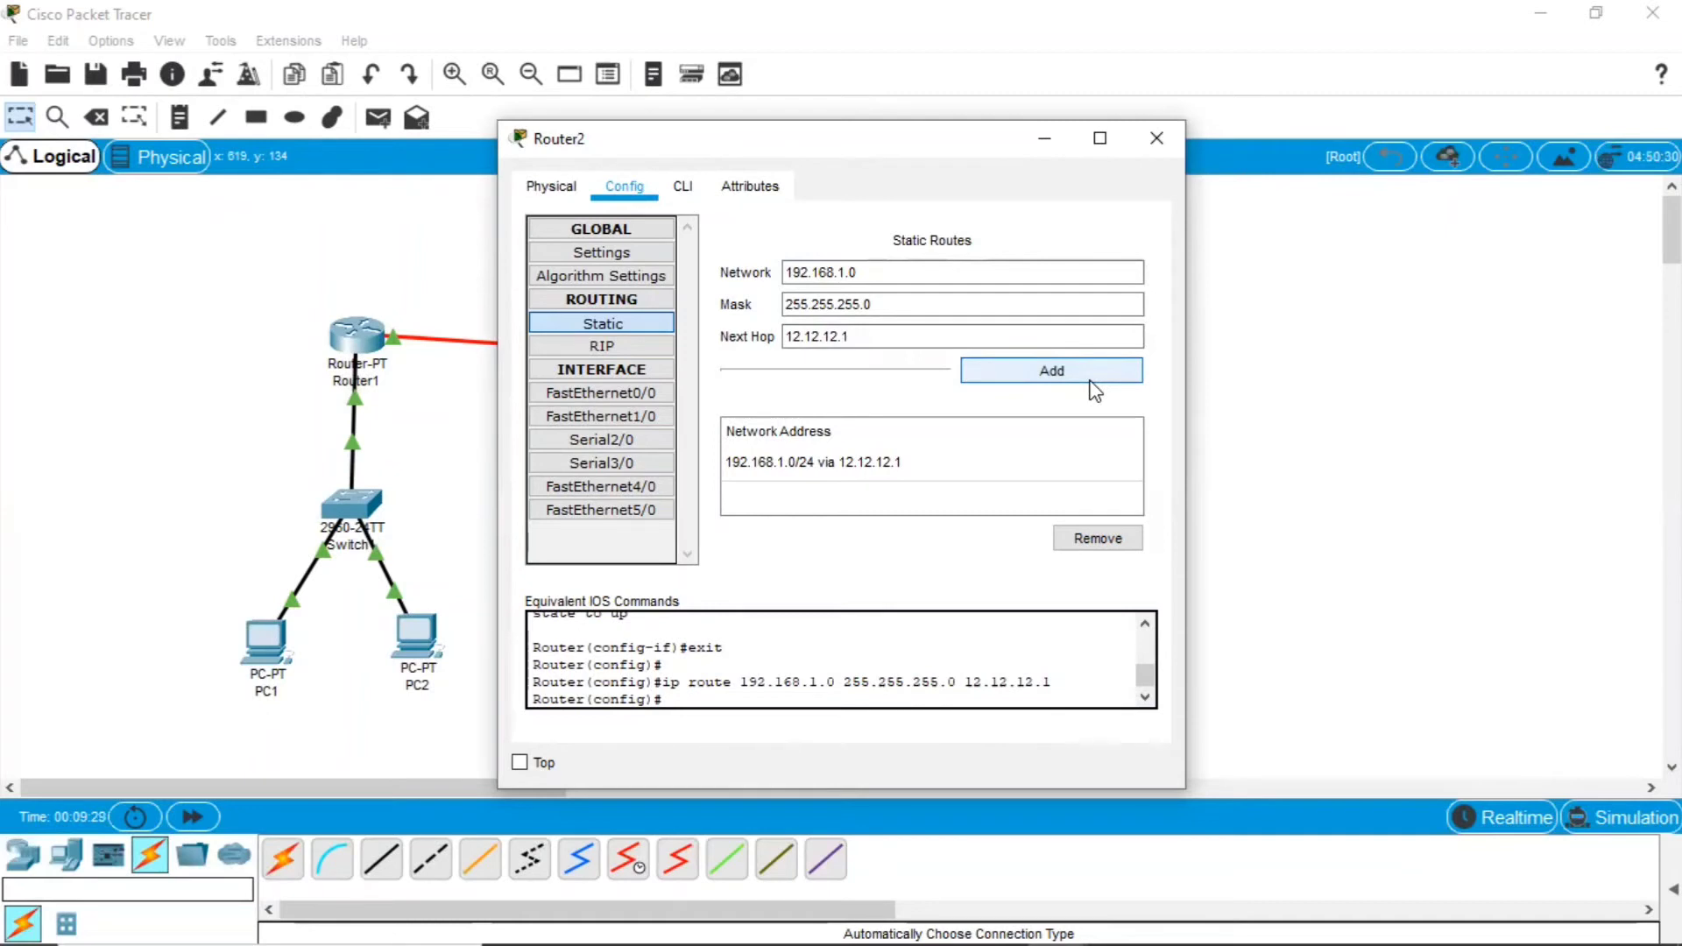
click(1157, 138)
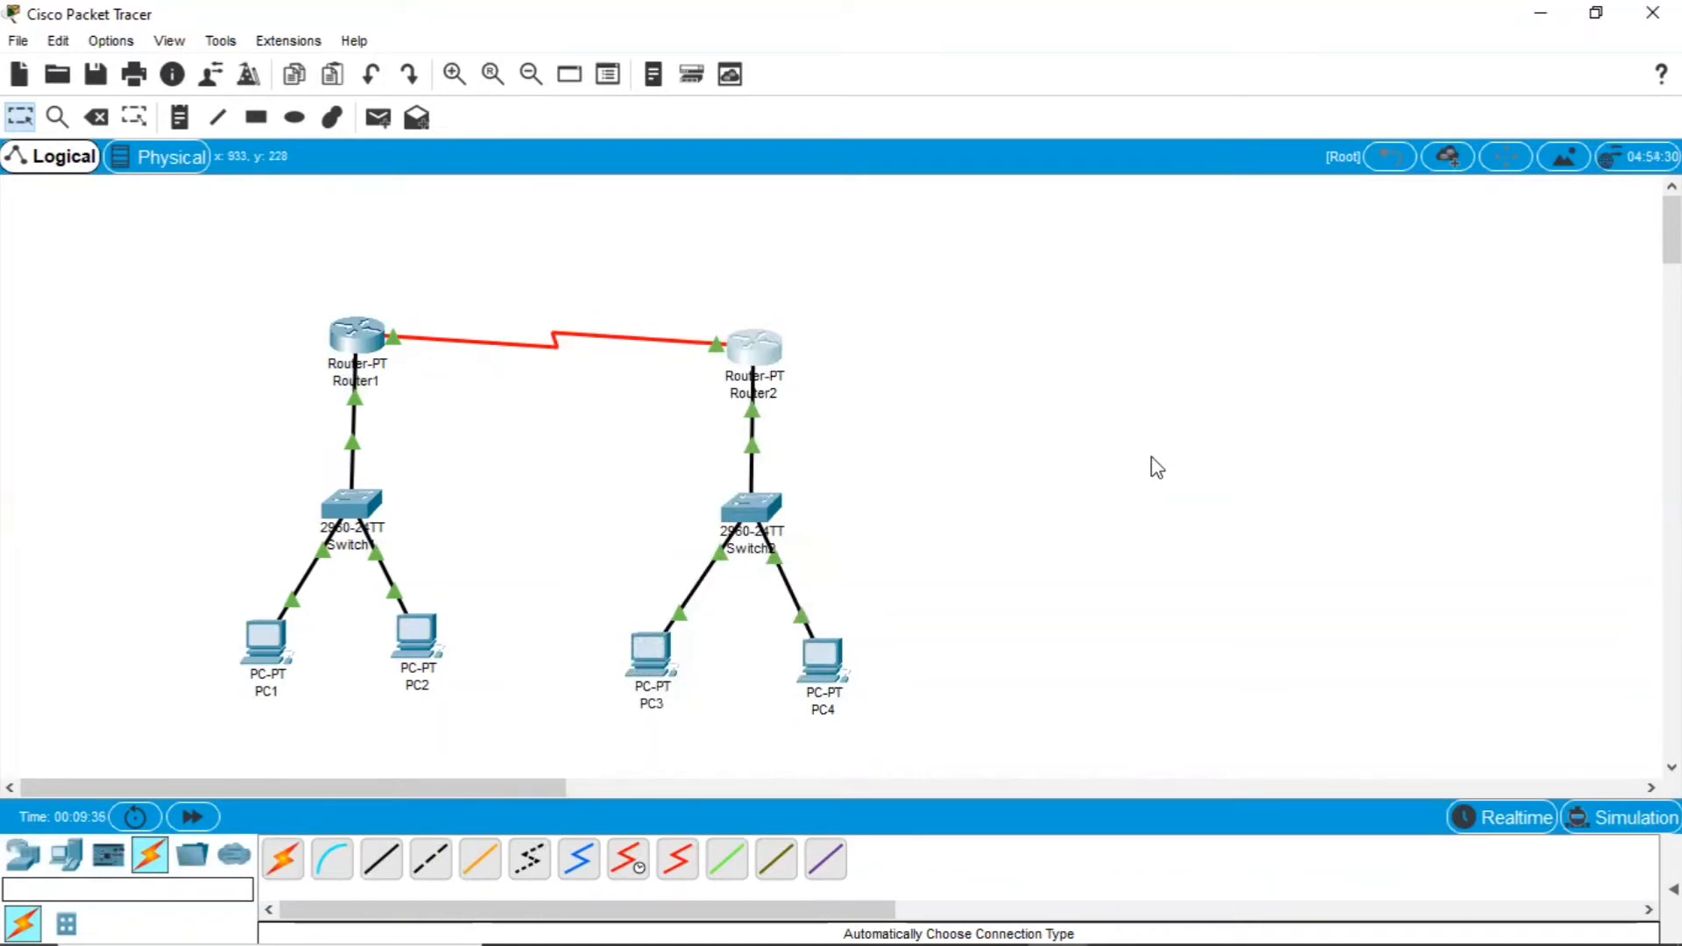
Step: Test connectivity from PC1's command prompt by pinging 192.168.2.3 and 192.168.2.4
click(271, 659)
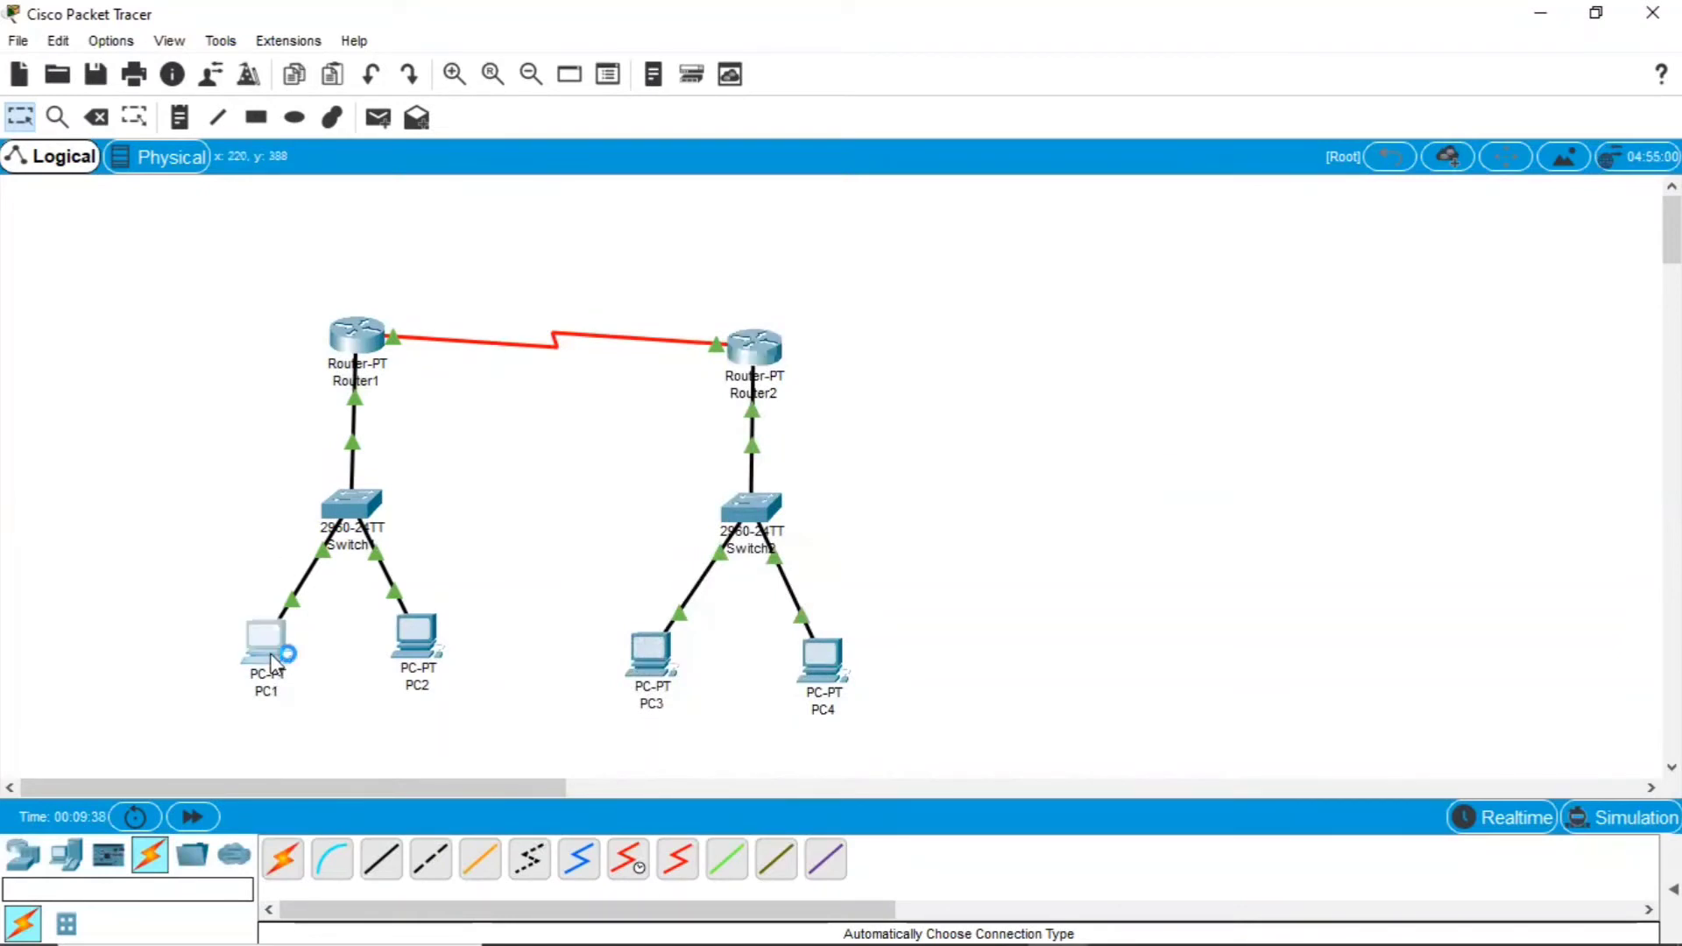
click(1040, 296)
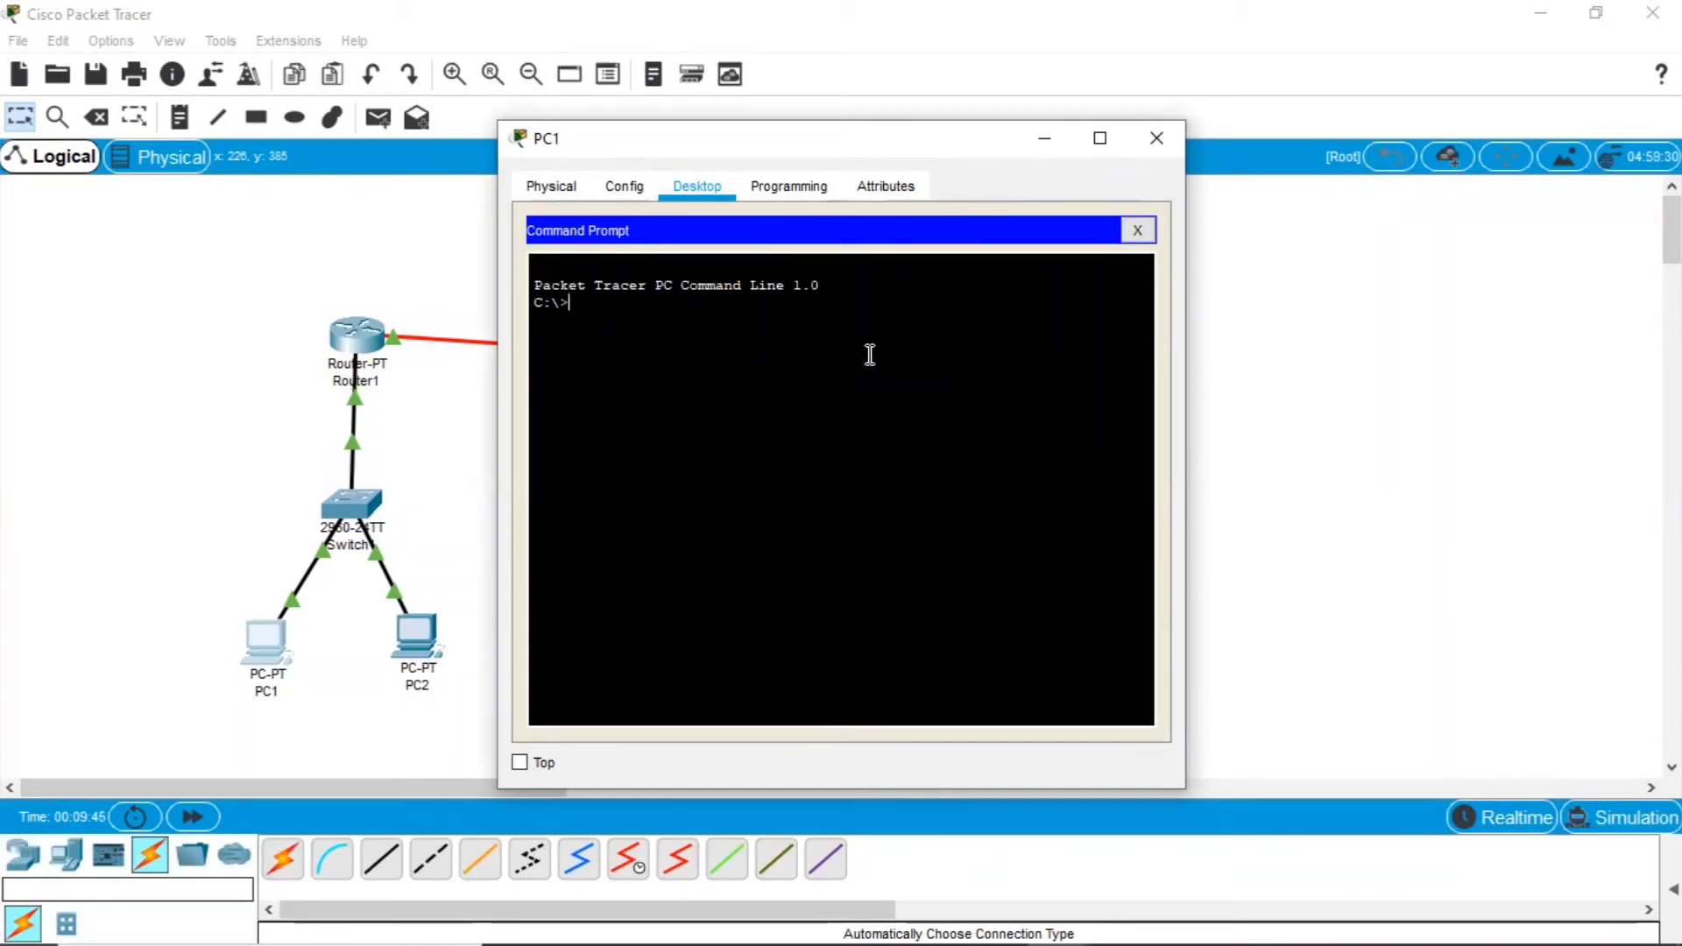
text(ping 192.168.2.3)
key(Return)
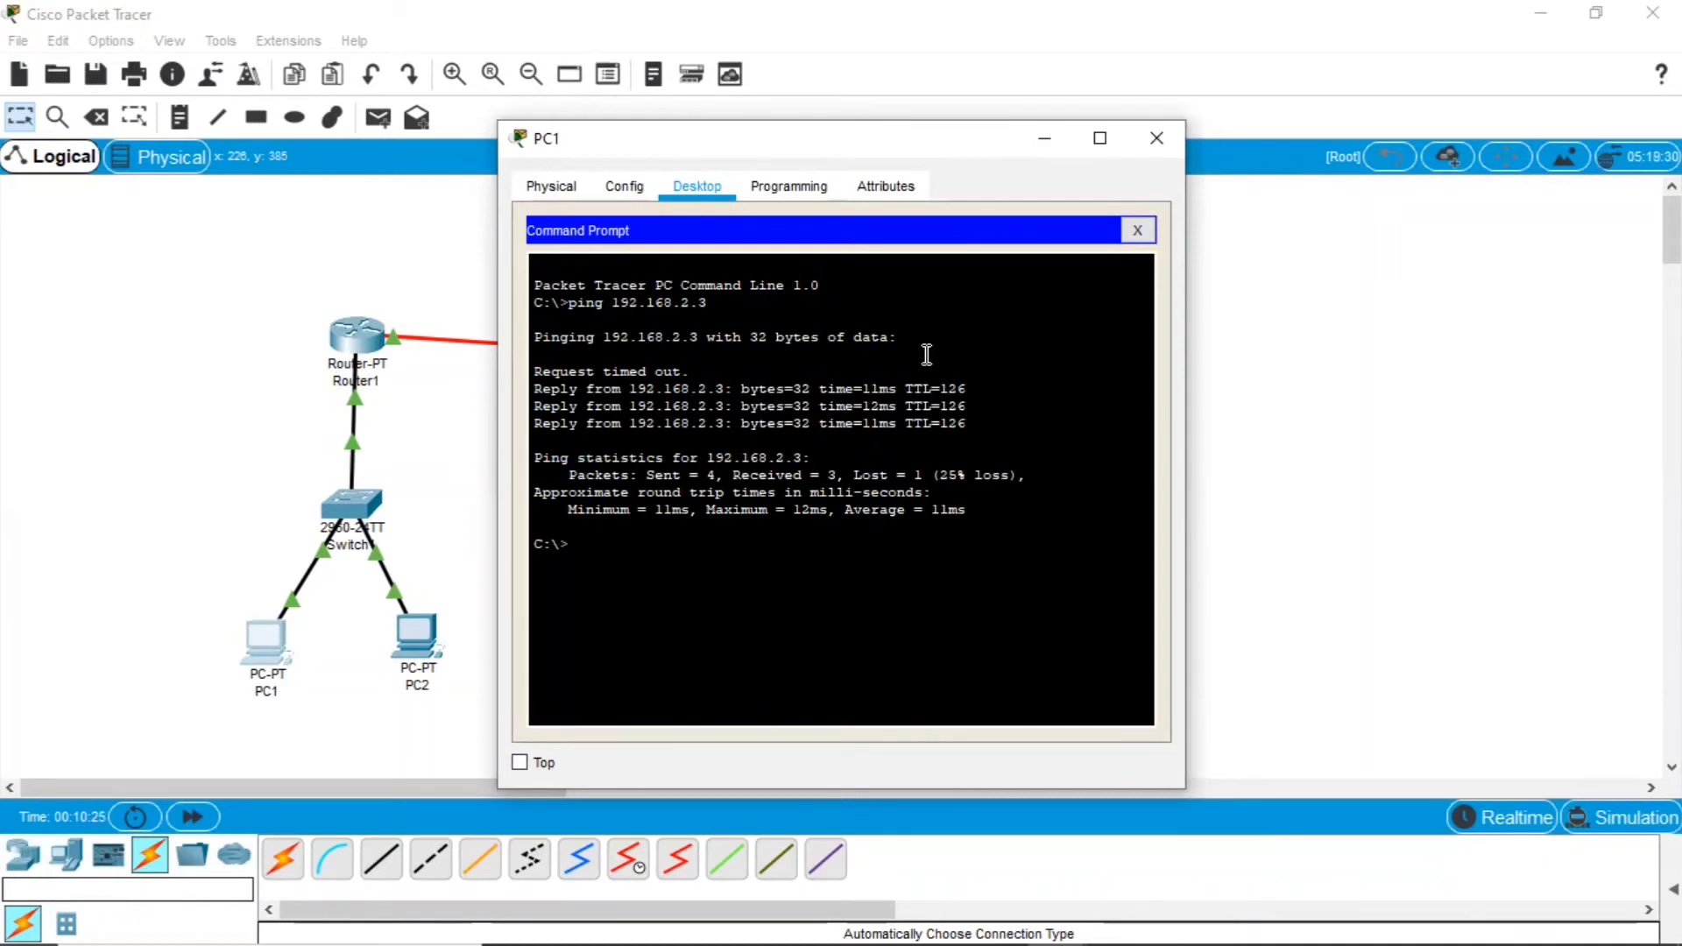
text(ping)
text(192.168.2.4)
key(Return)
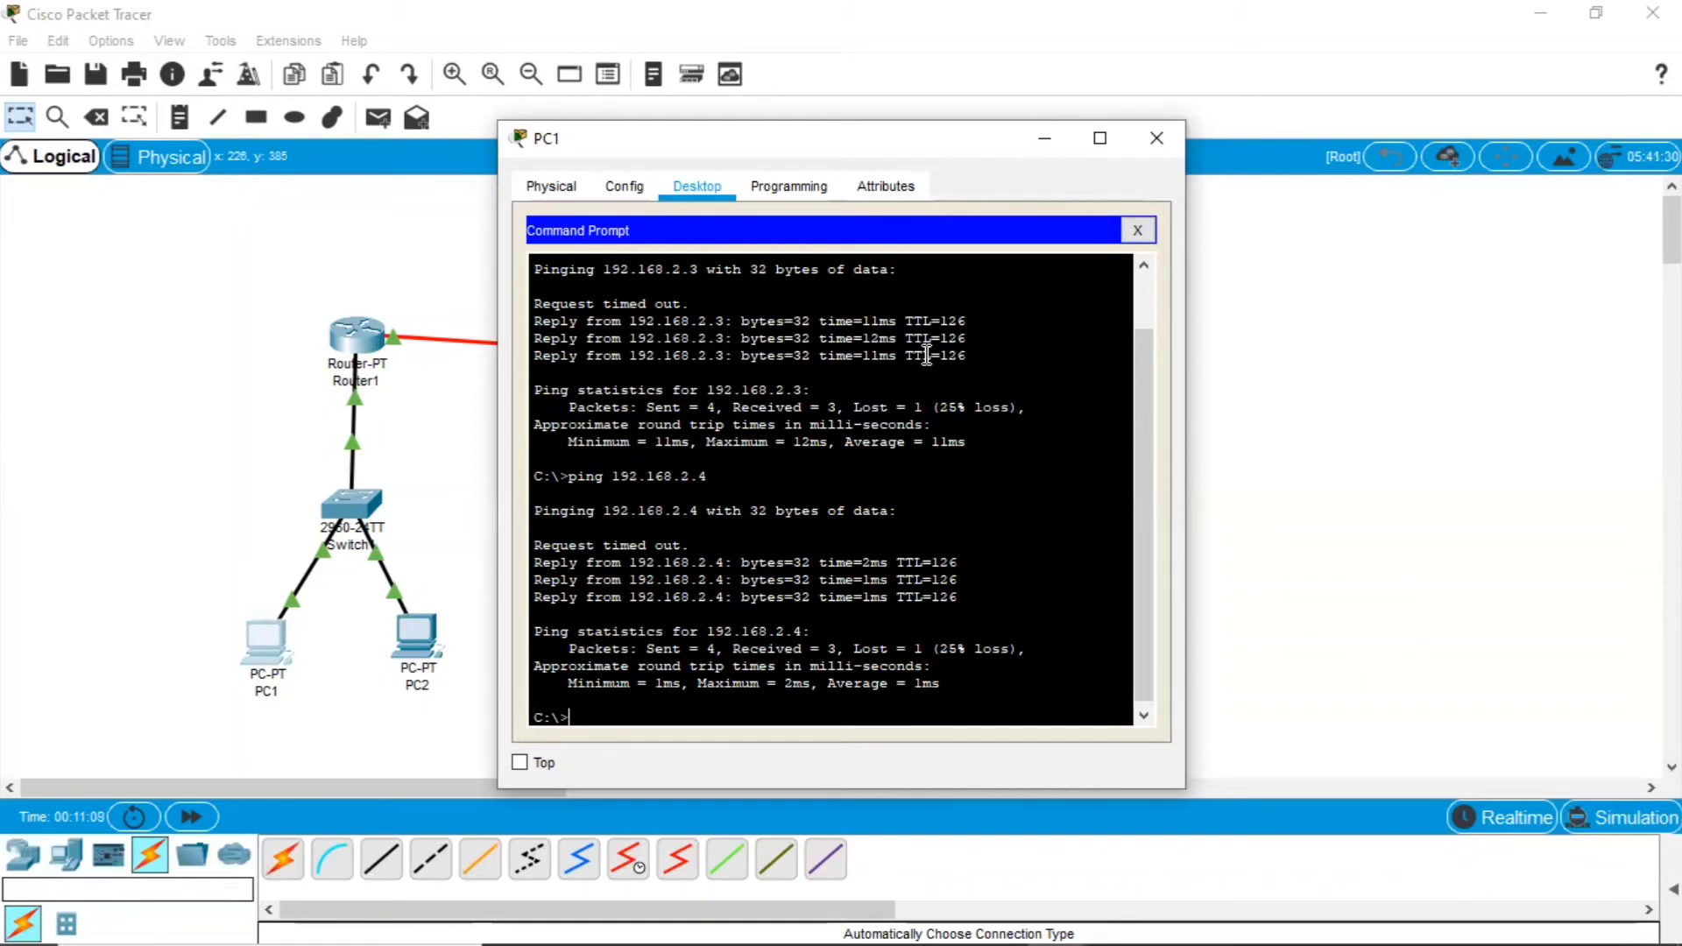
Step: Trace the route from PC1 to 192.168.2.3 with tracert and highlight the first two hop addresses in the output
text(trecert 192.168.2.3)
key(Return)
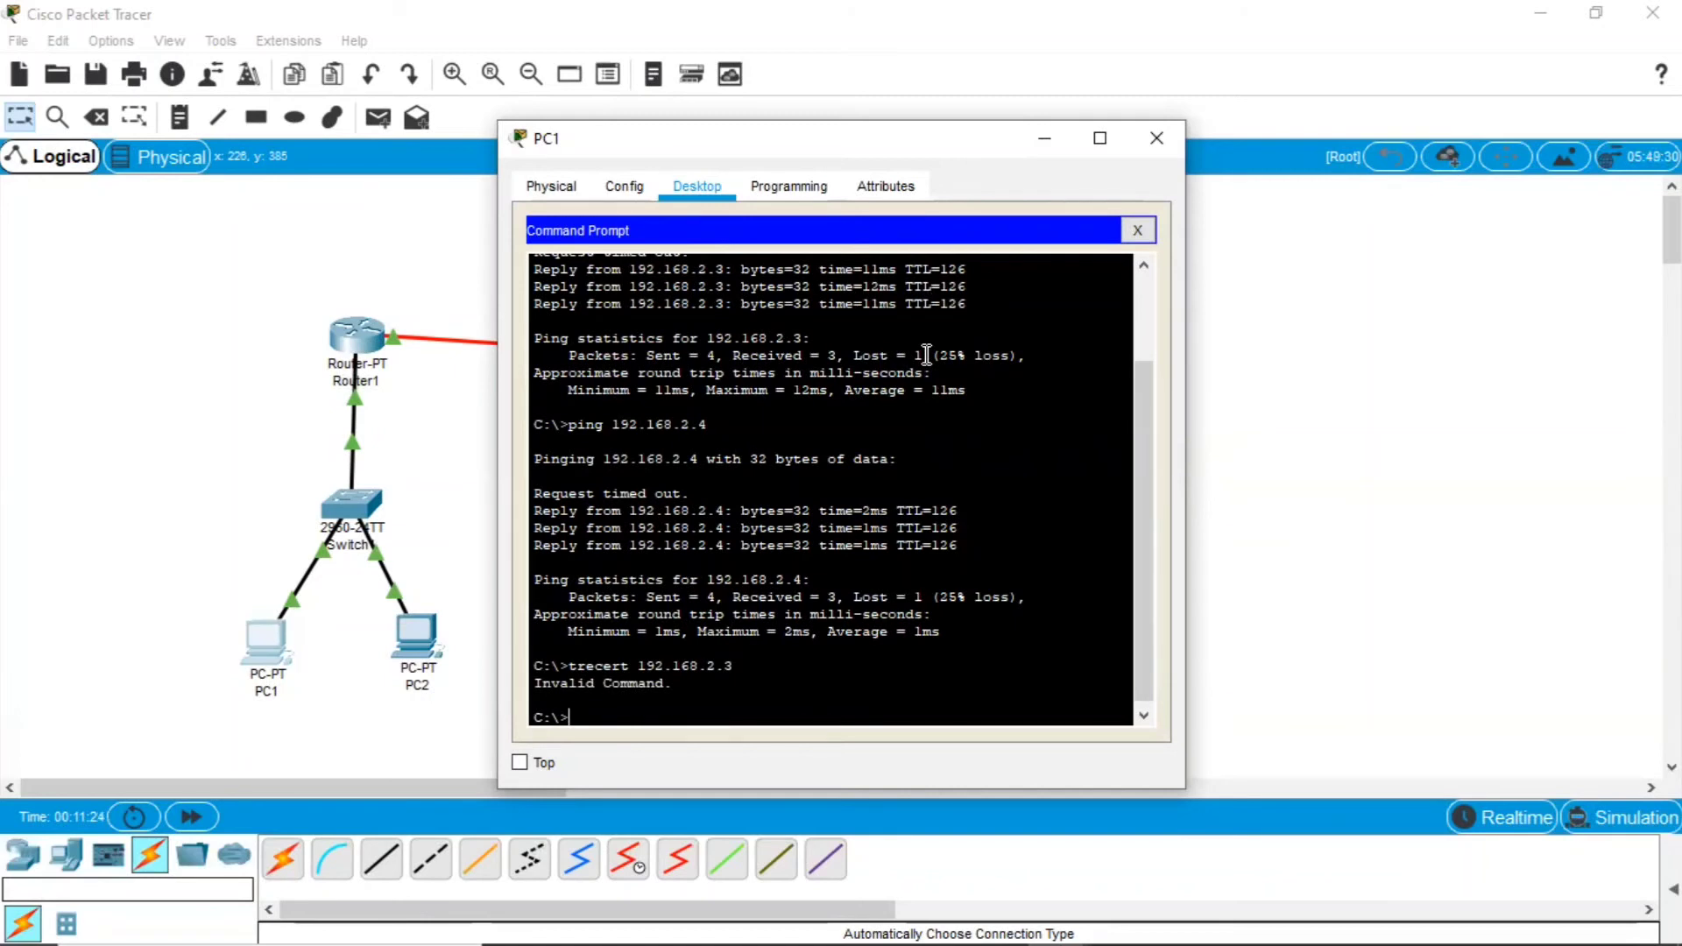
text(tracert 192.168.)
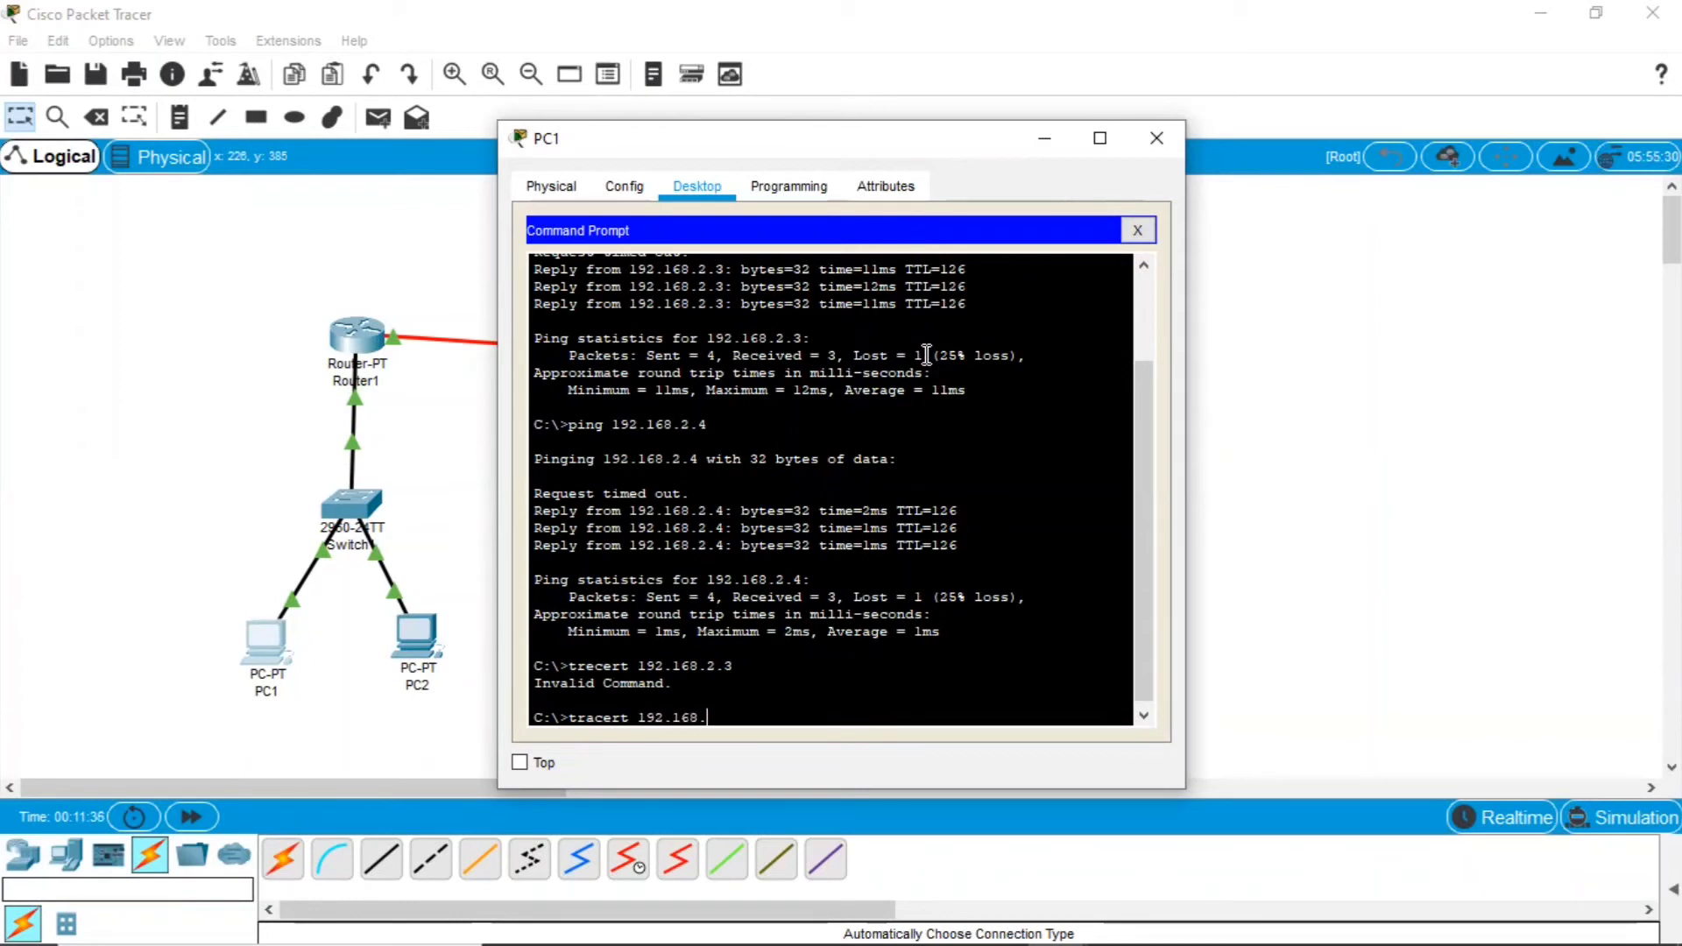
text(2.3)
key(Return)
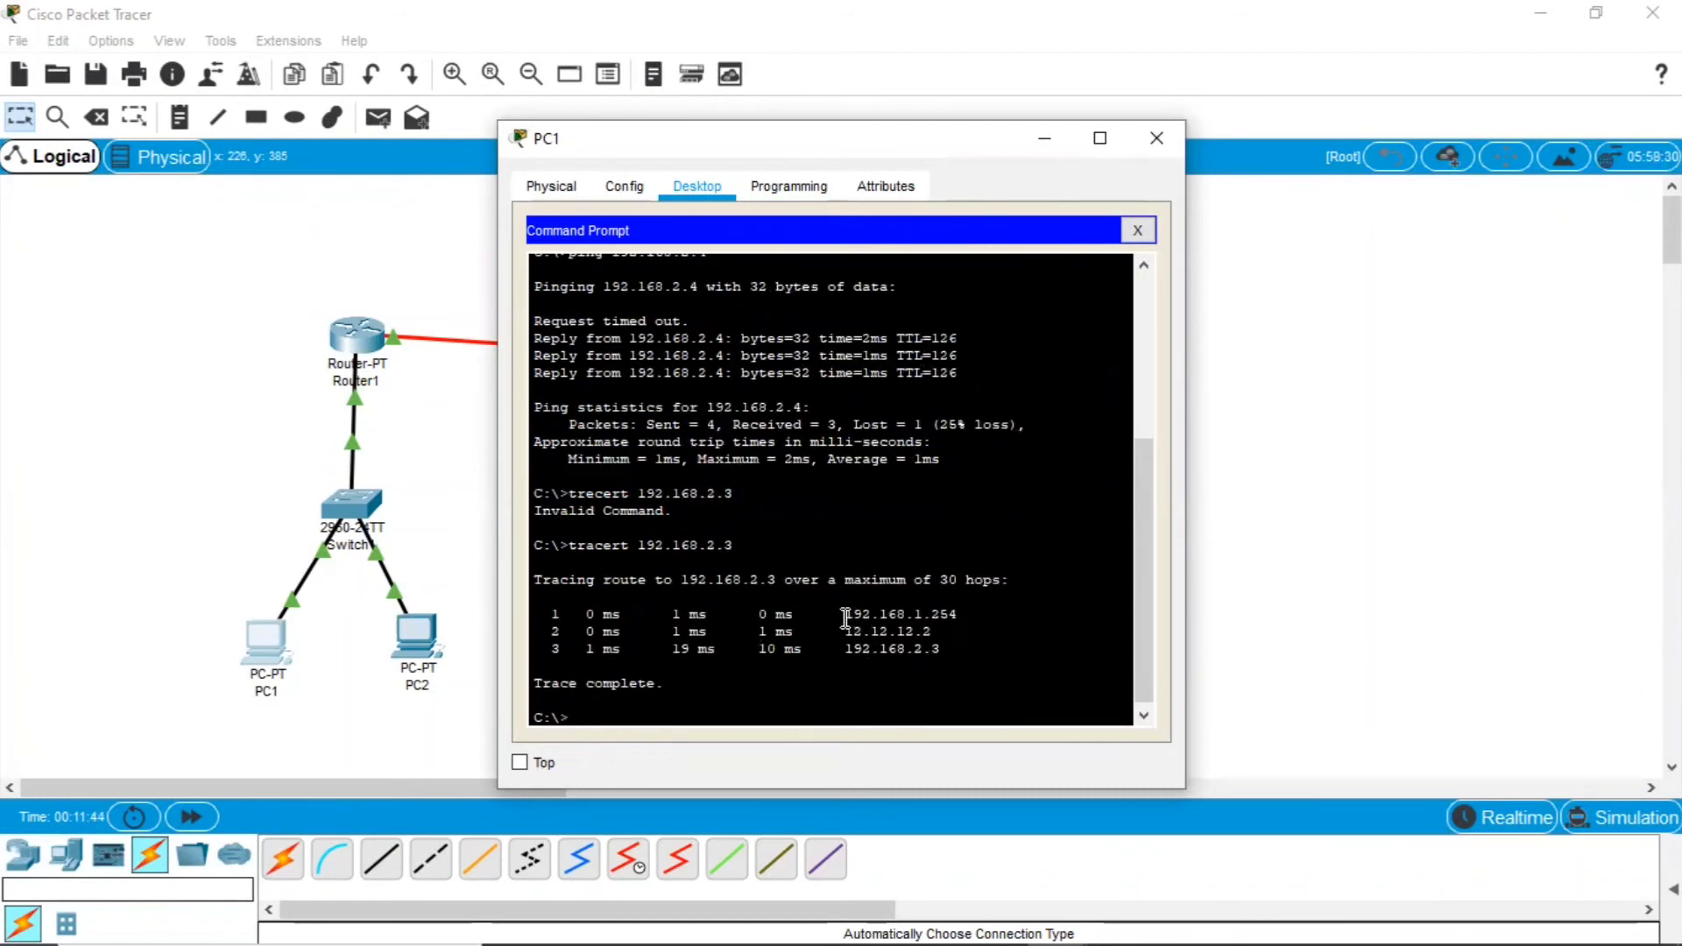
drag(845, 617, 959, 616)
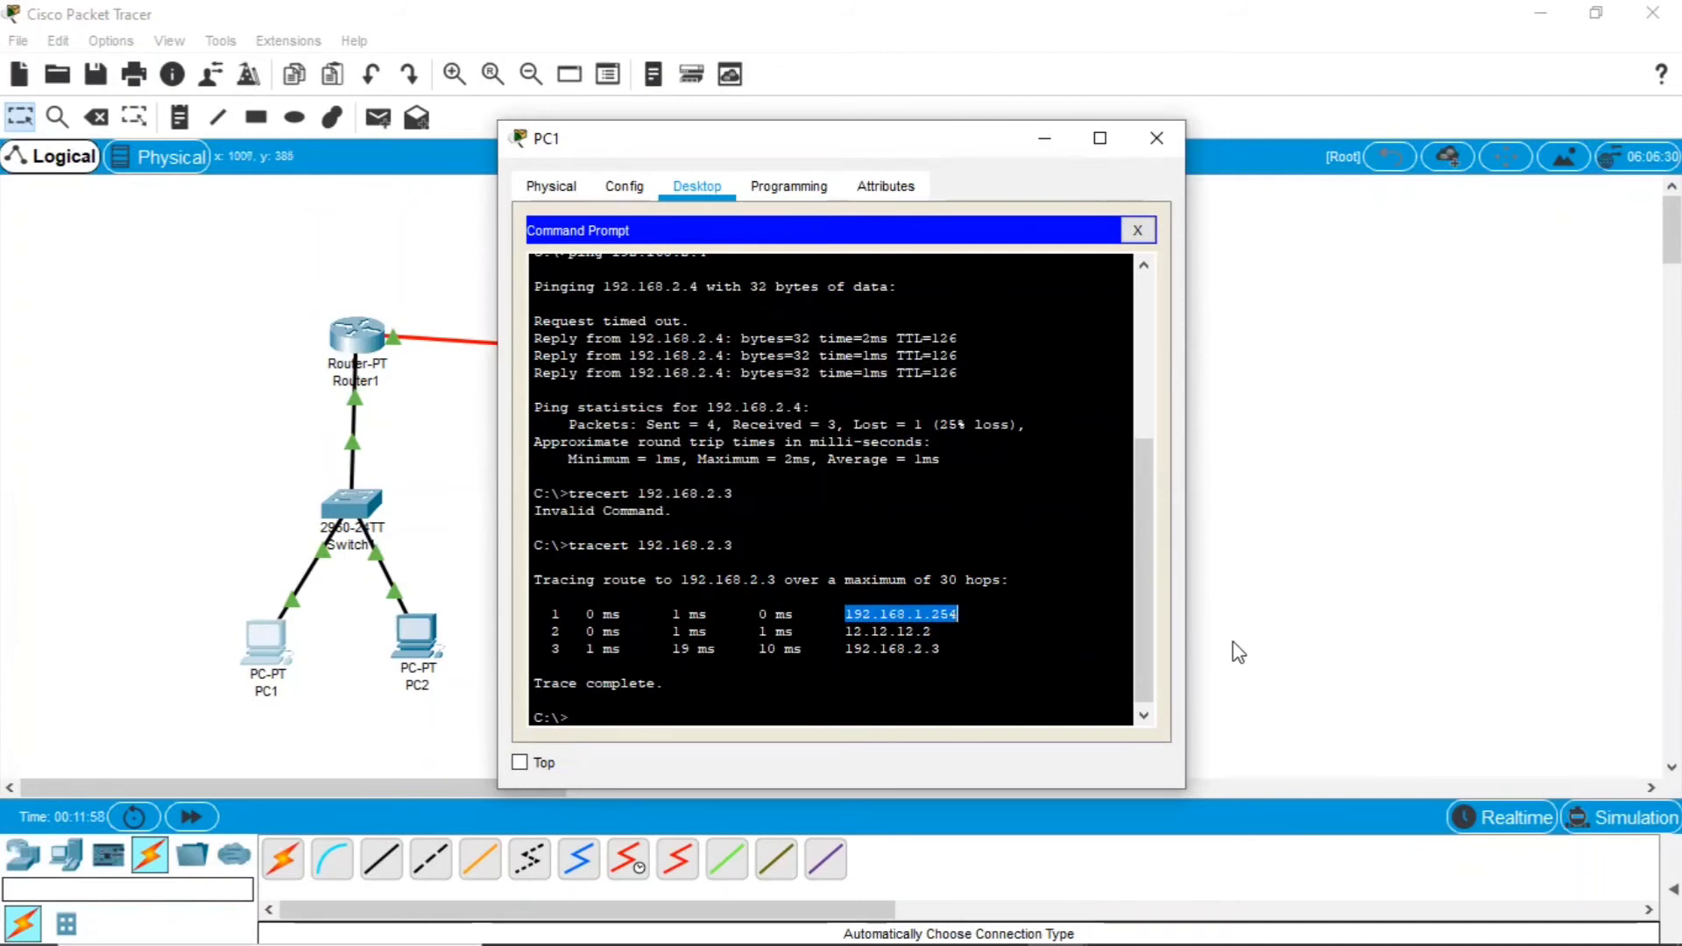
click(850, 638)
drag(848, 634, 935, 631)
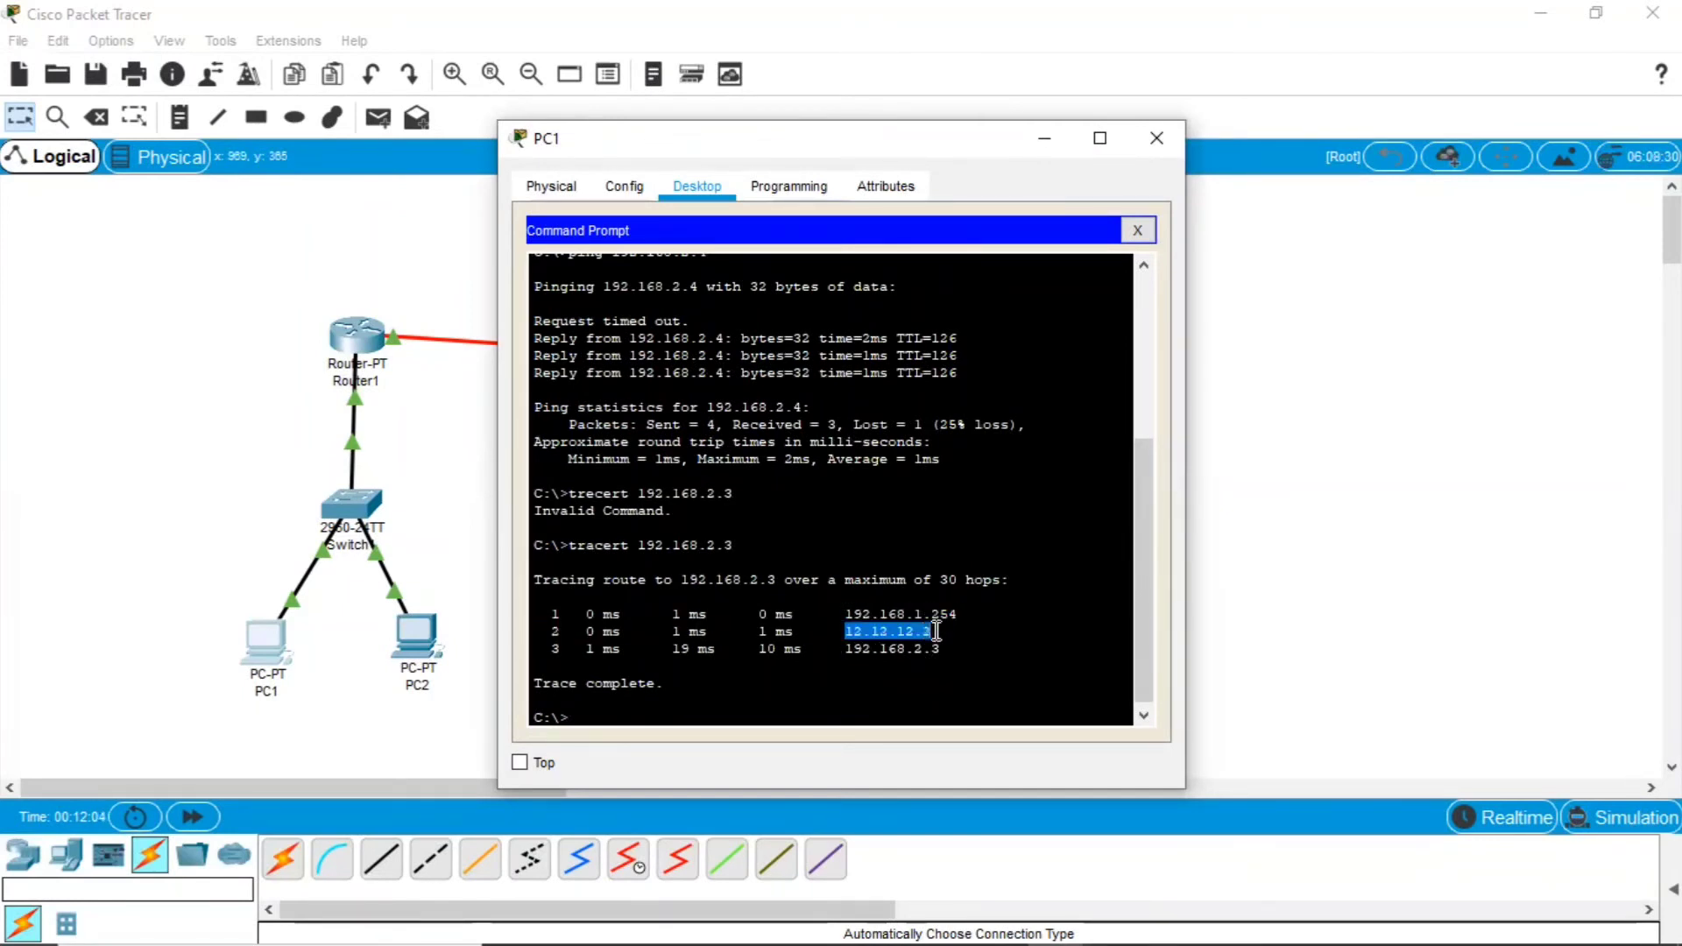
Step: Highlight the third hop address in the tracert output and close PC1's window
click(848, 653)
drag(848, 653, 945, 653)
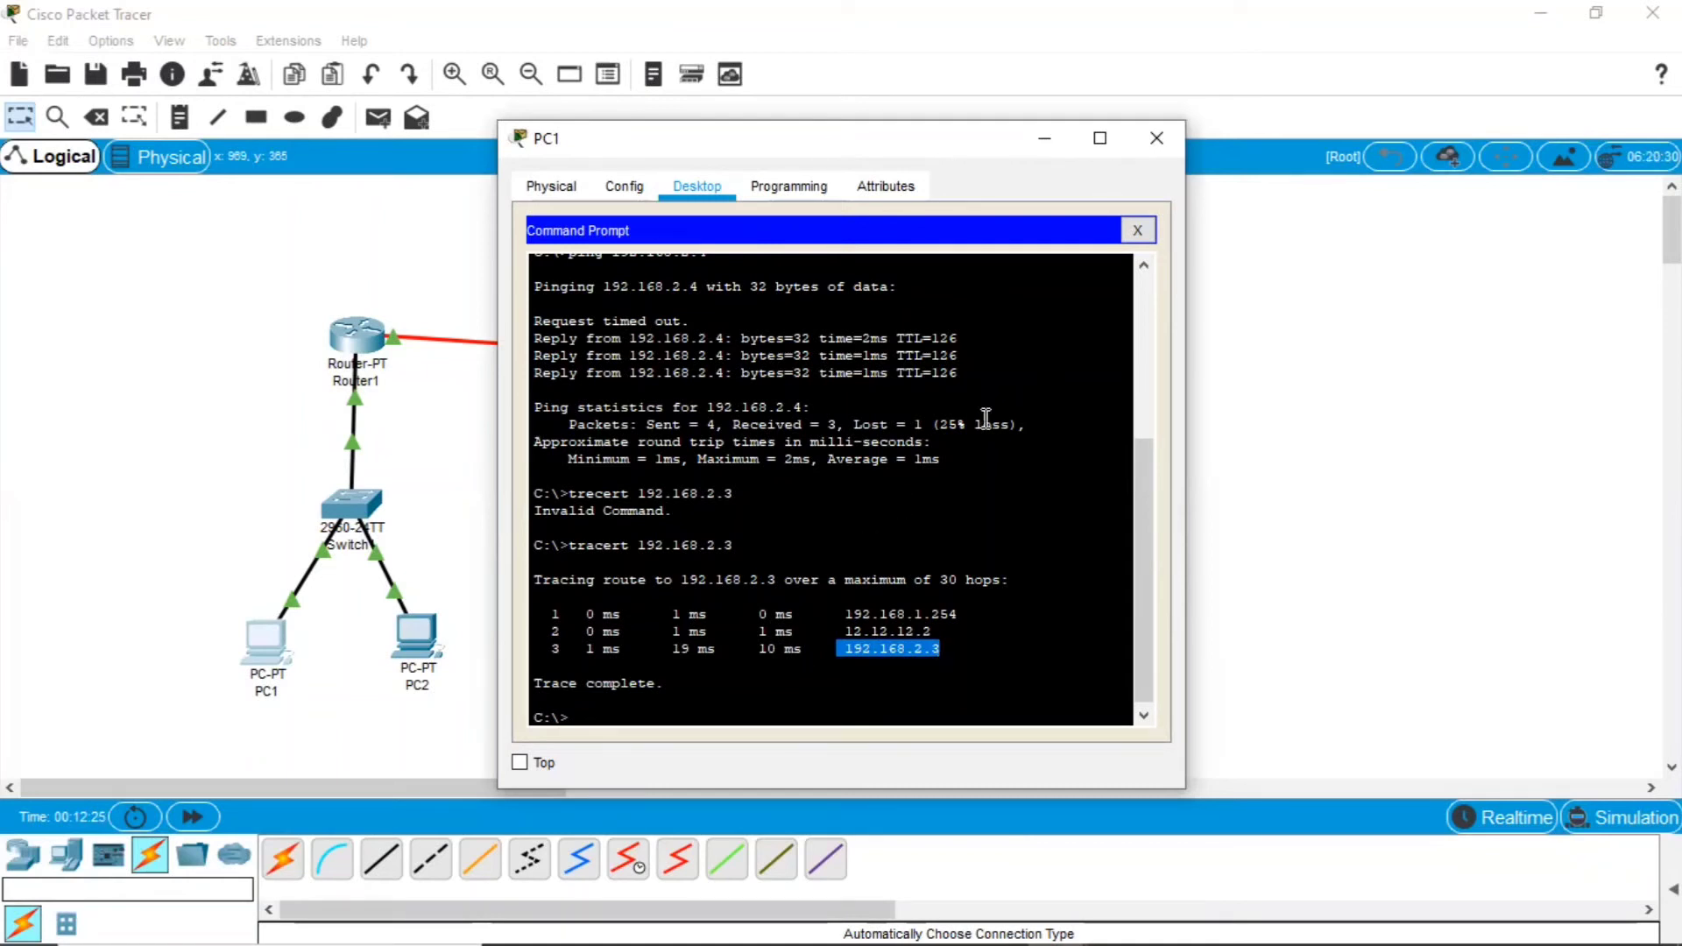
click(1158, 138)
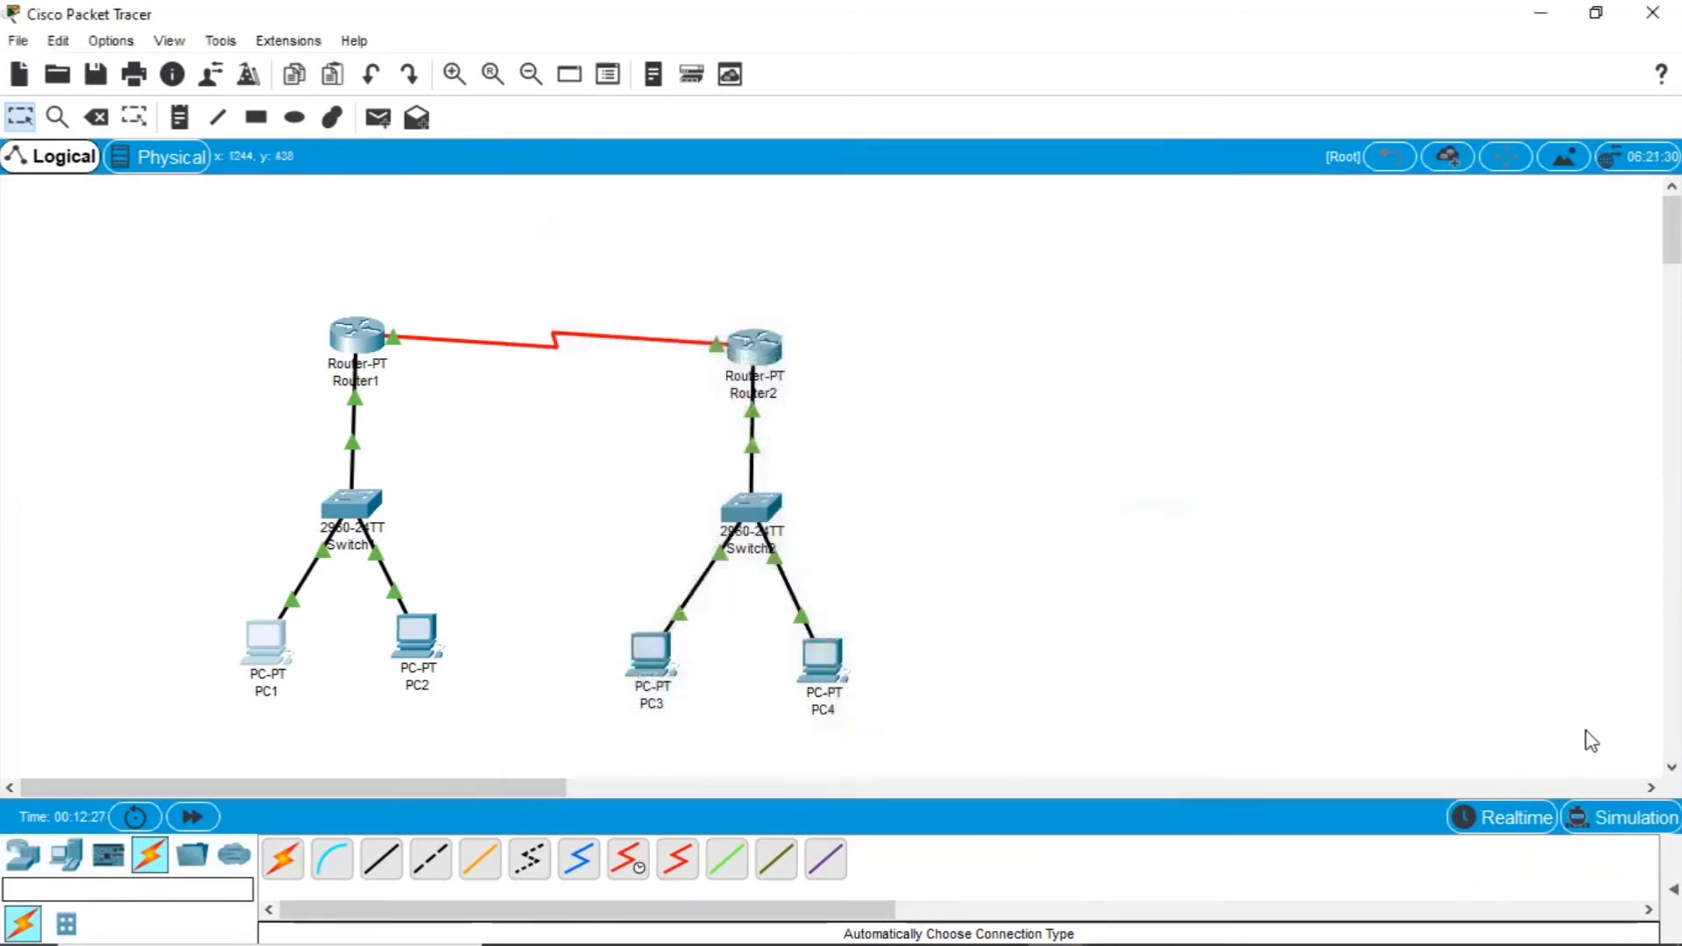
Step: Switch to Simulation mode and limit the visible event filters to ICMP only
click(1623, 818)
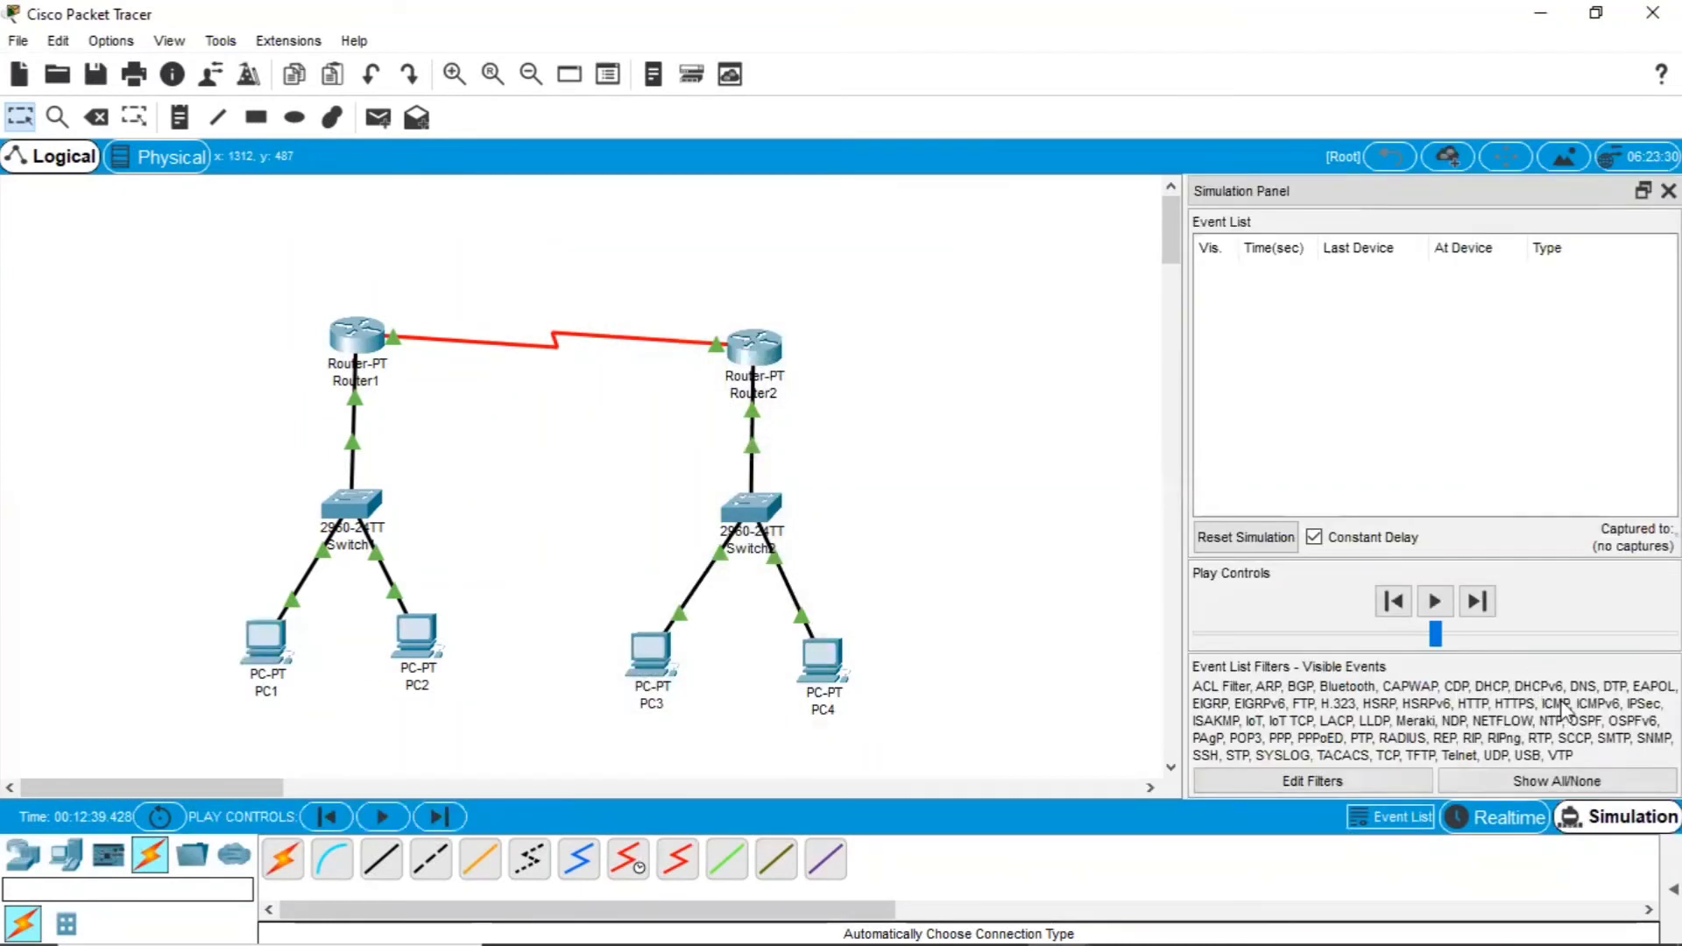
click(1601, 787)
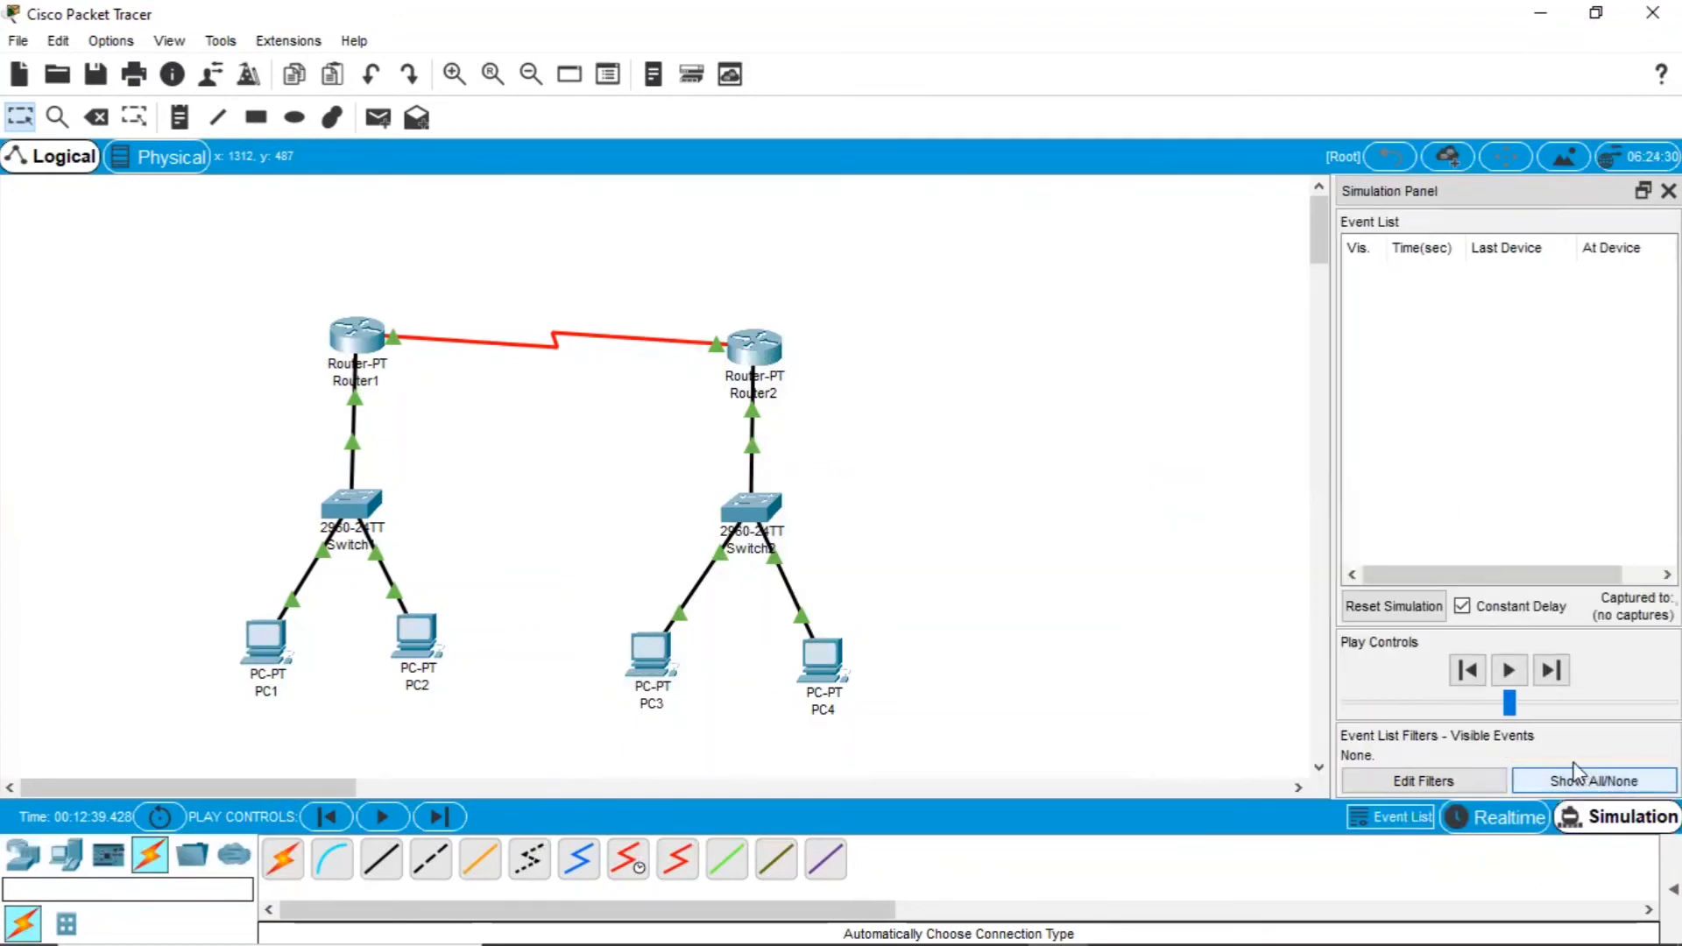
click(1448, 780)
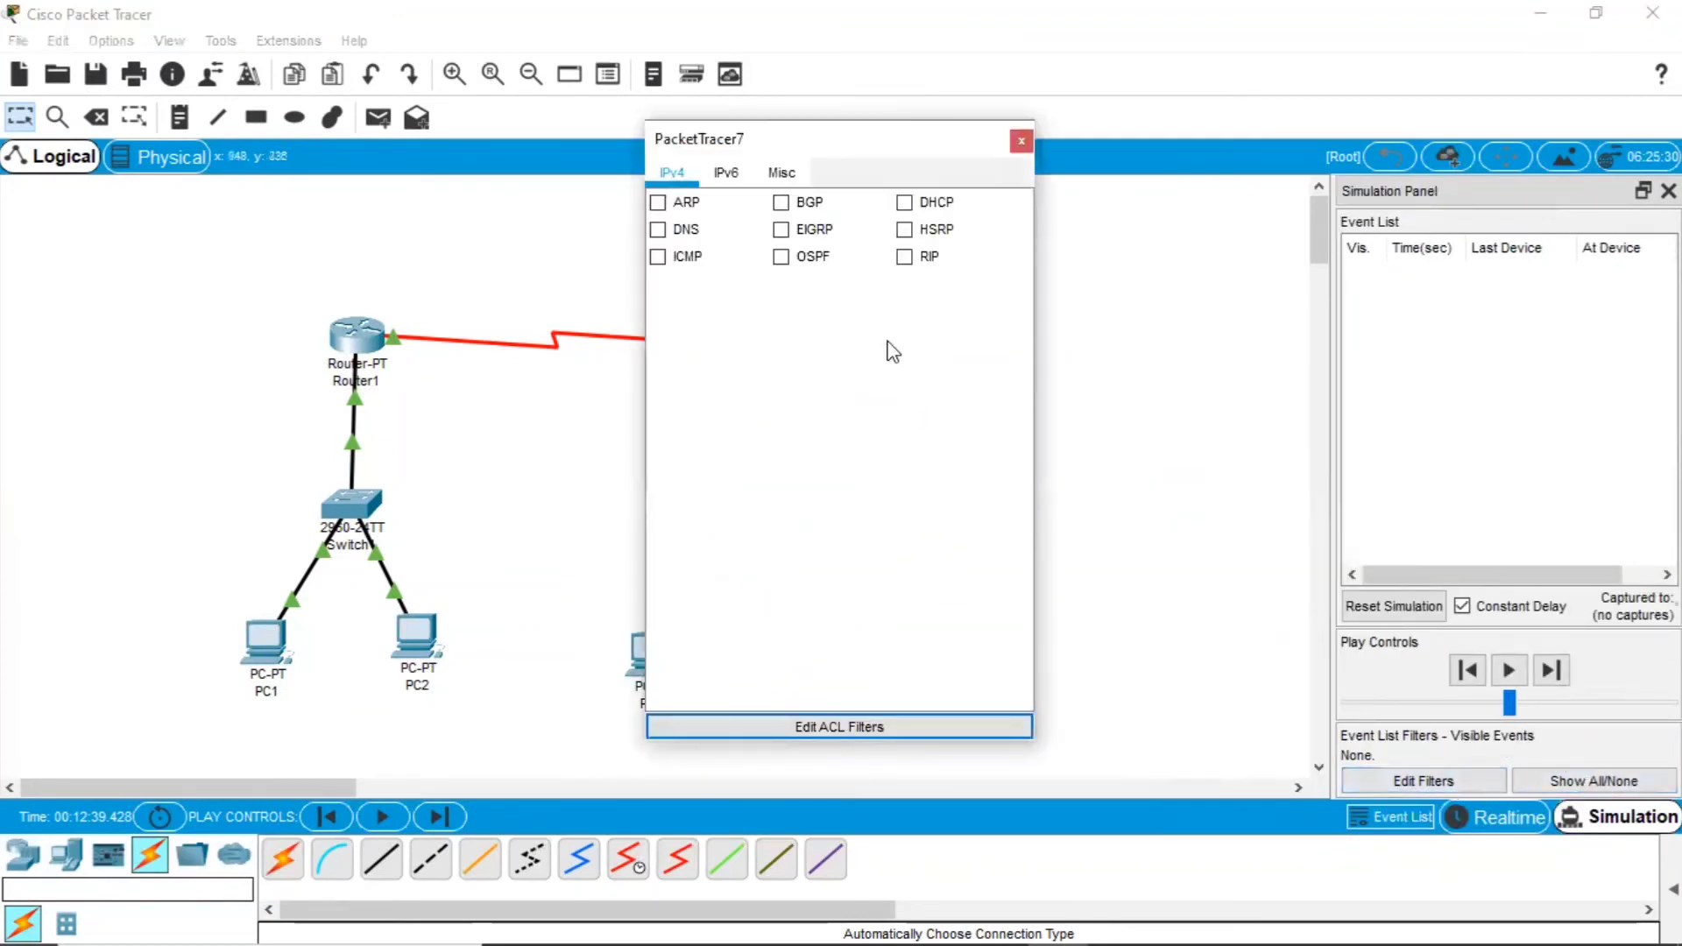
click(658, 259)
click(1021, 141)
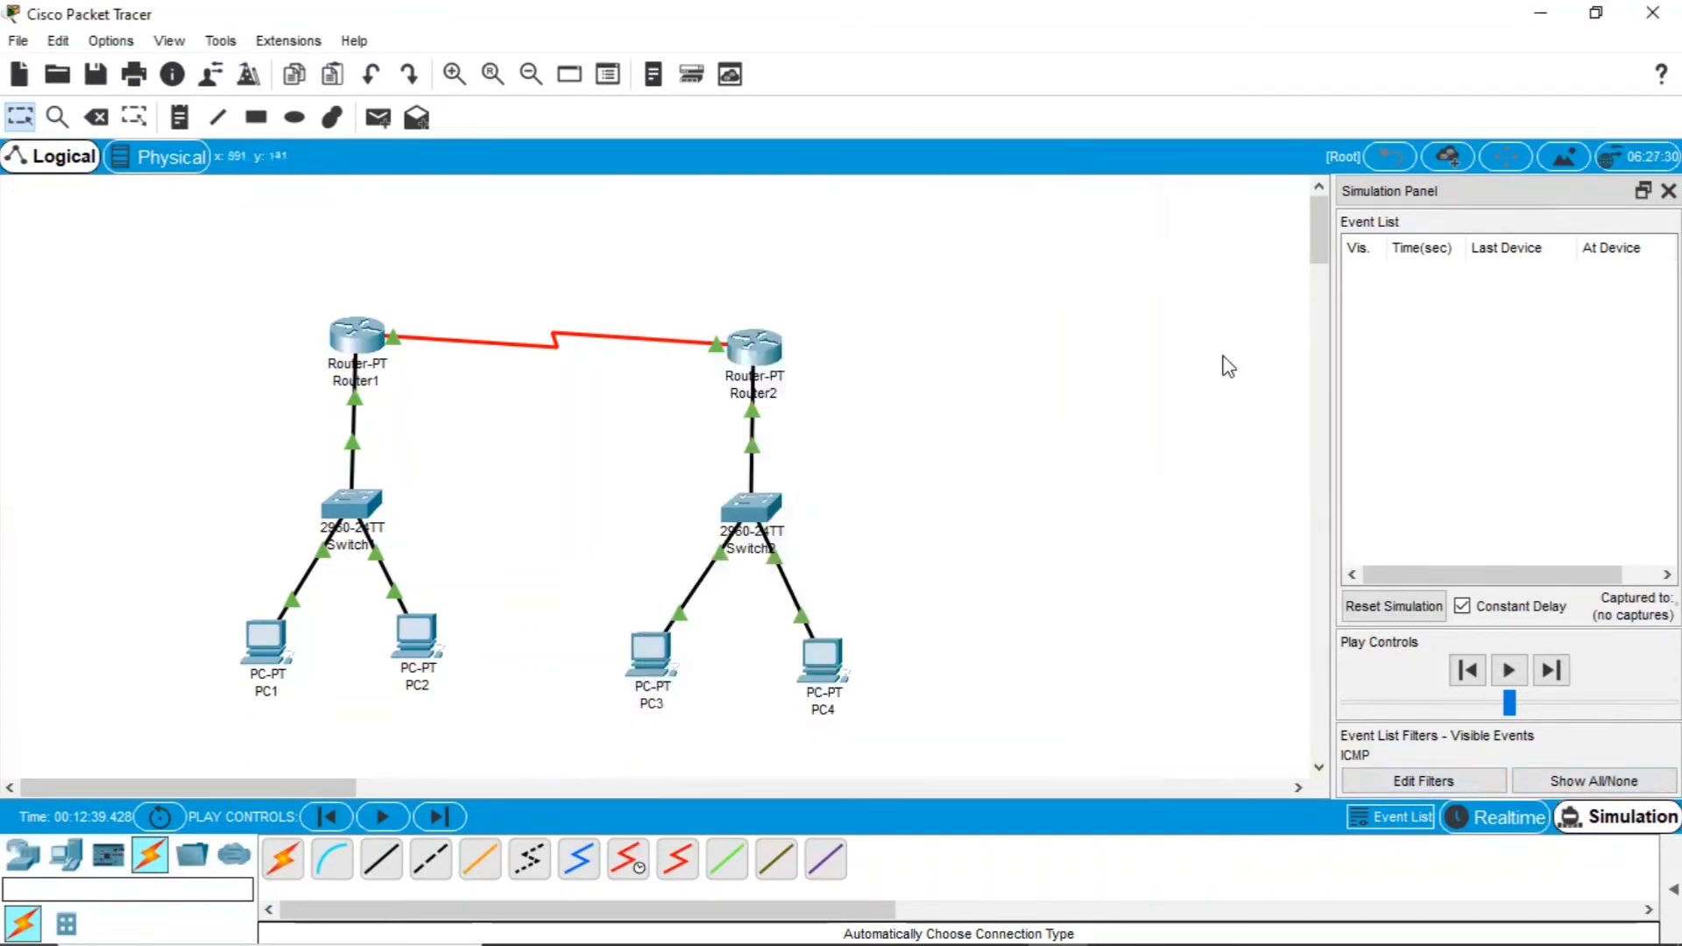
Step: Add a simple PDU with PC1 as the source and PC3 as the destination
click(377, 124)
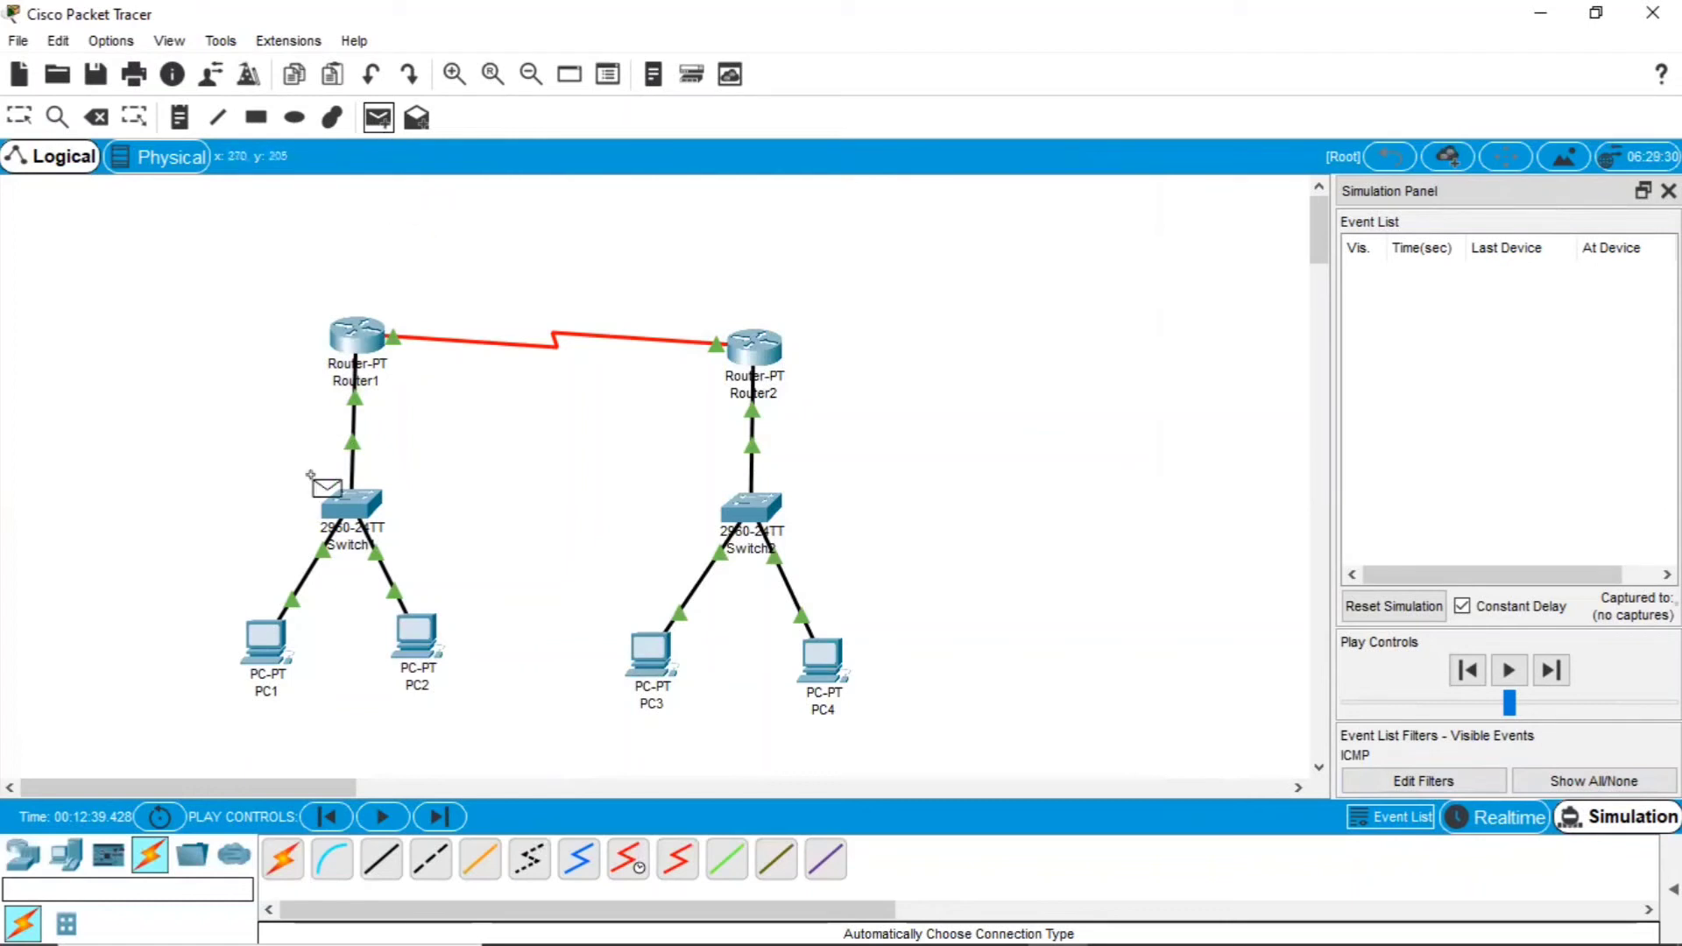
click(266, 646)
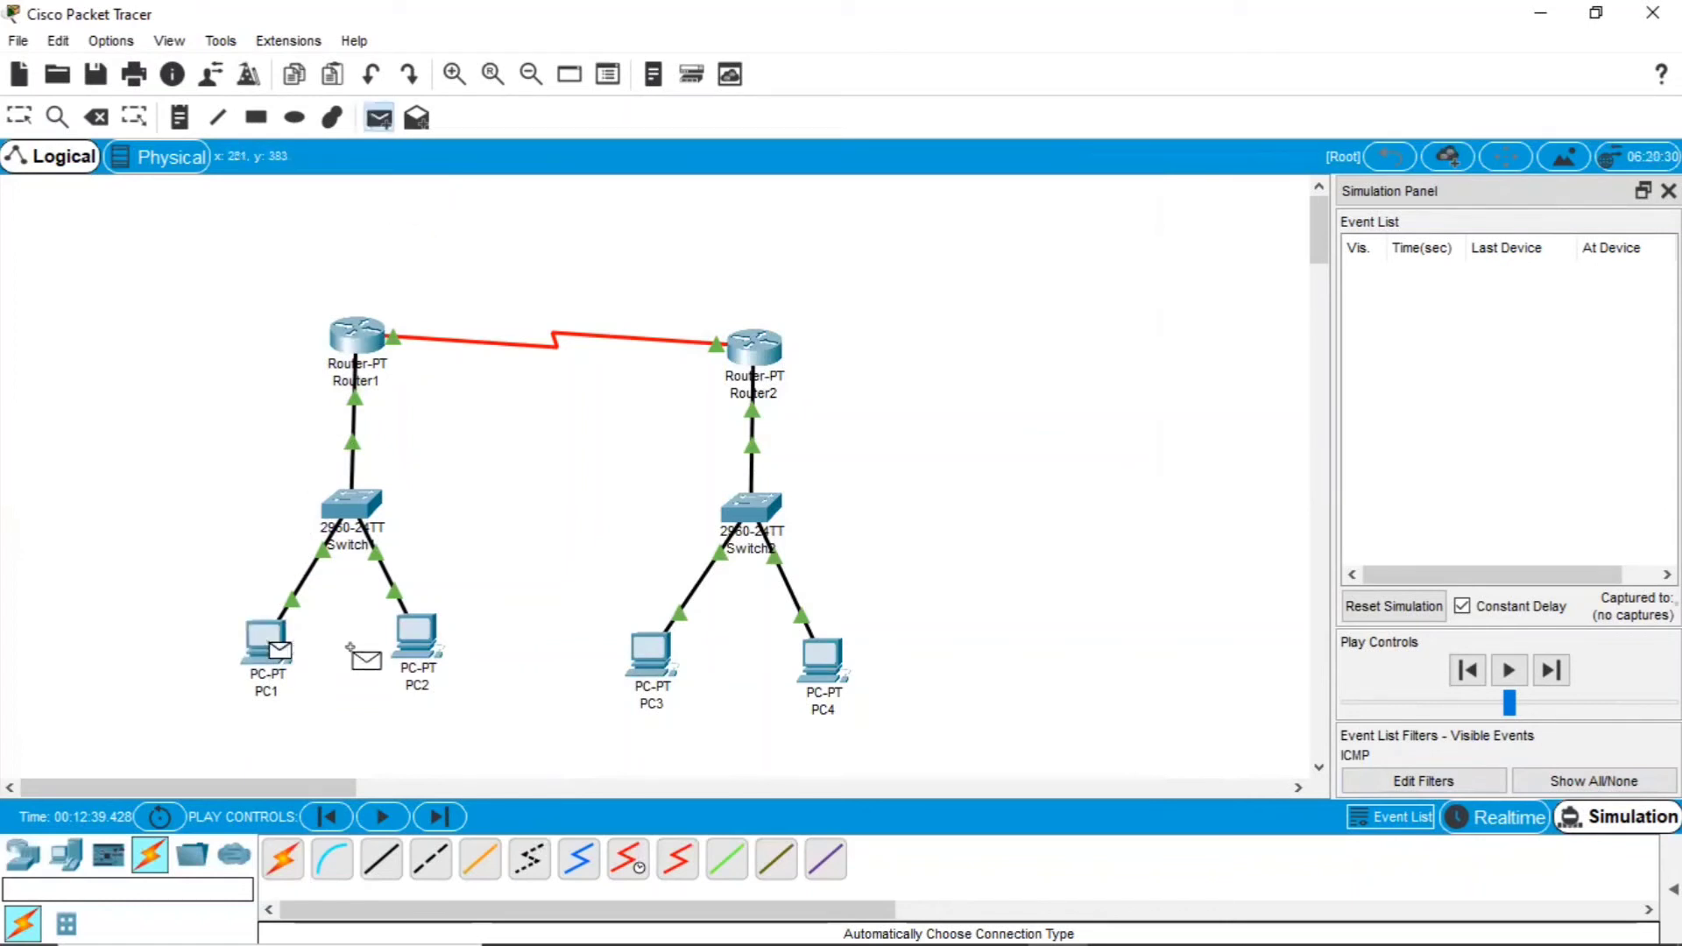
click(653, 657)
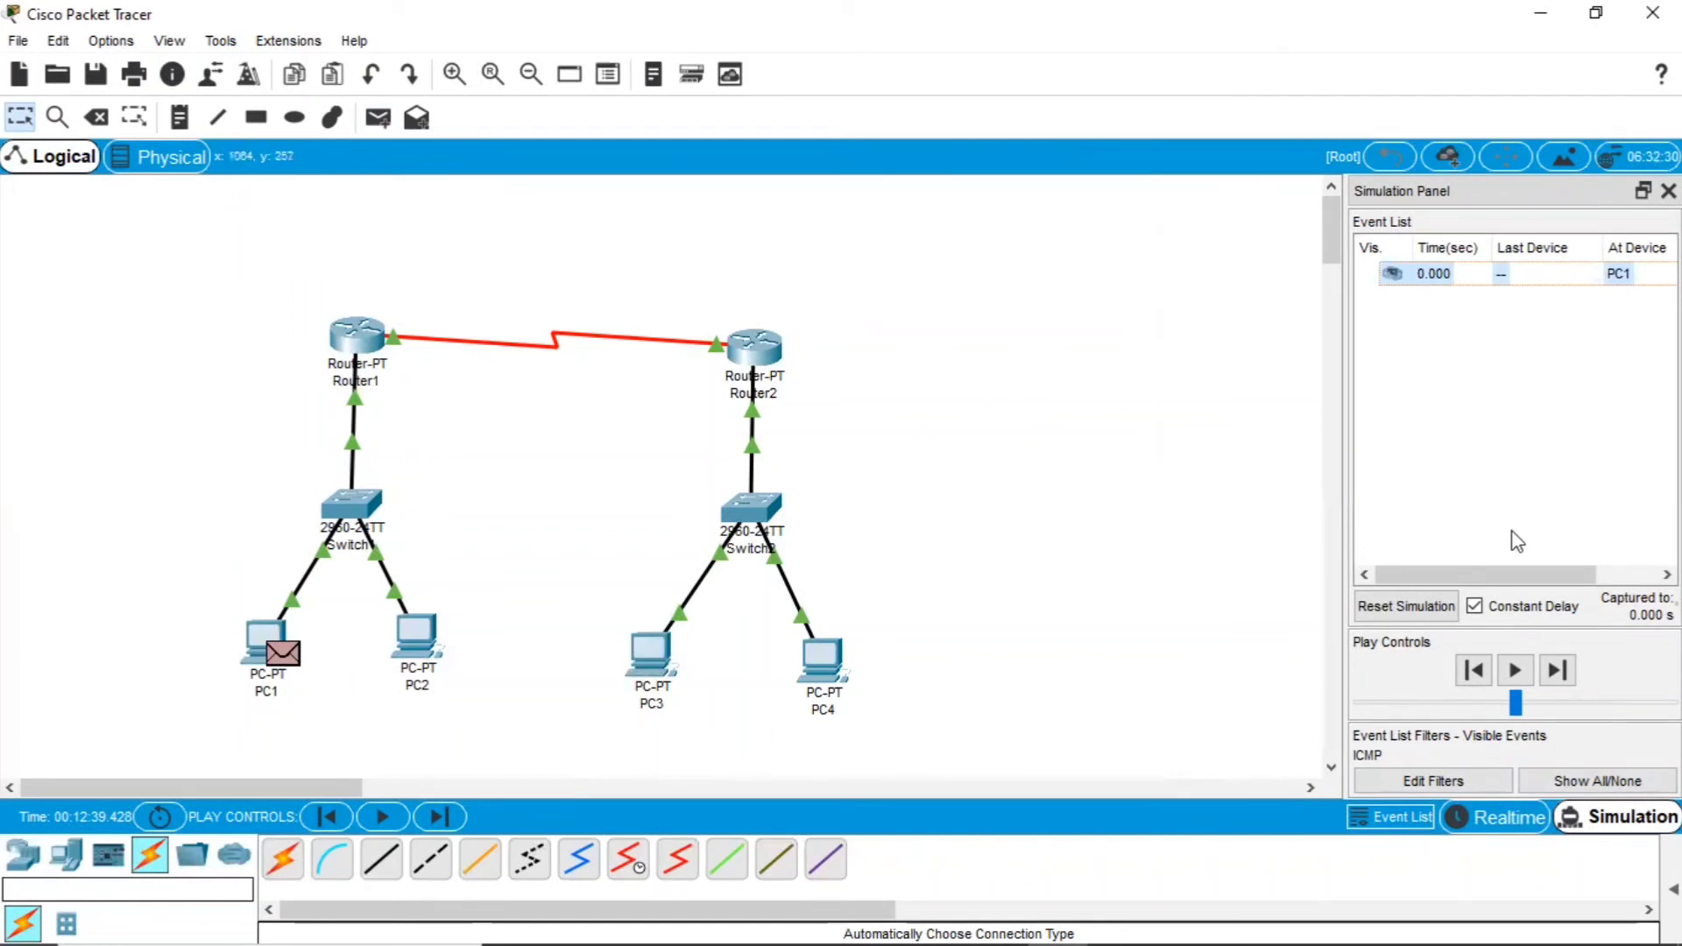
Step: Advance the simulation one event at a time until the packet from PC1 reaches PC3
click(1566, 674)
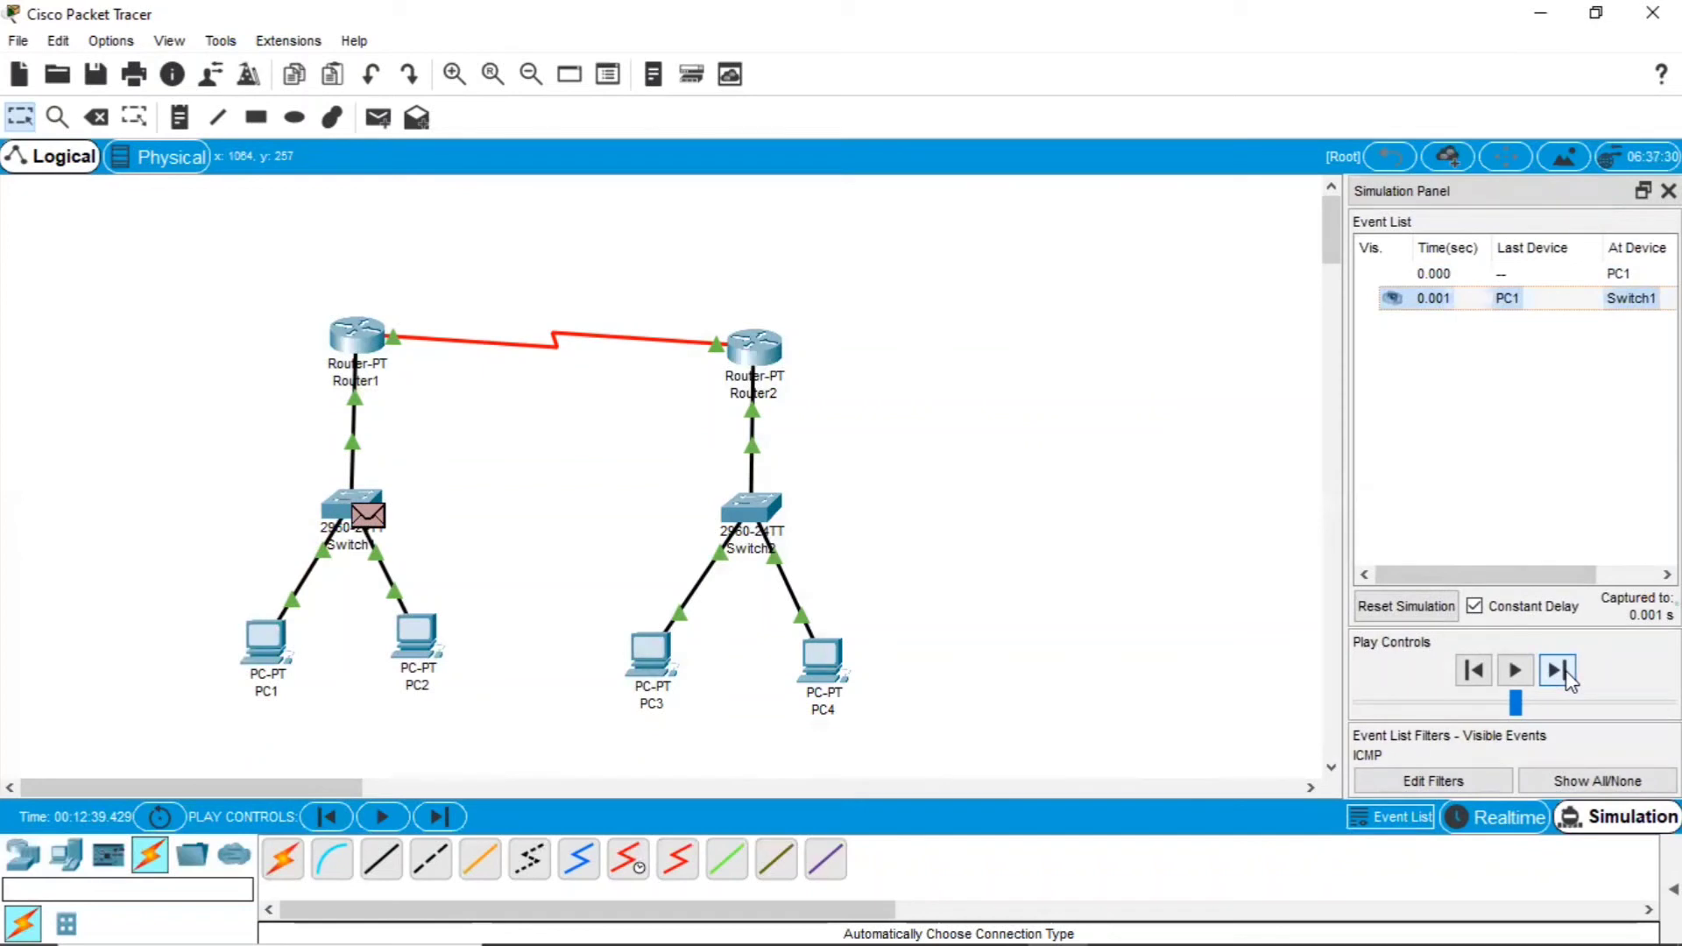
click(1566, 675)
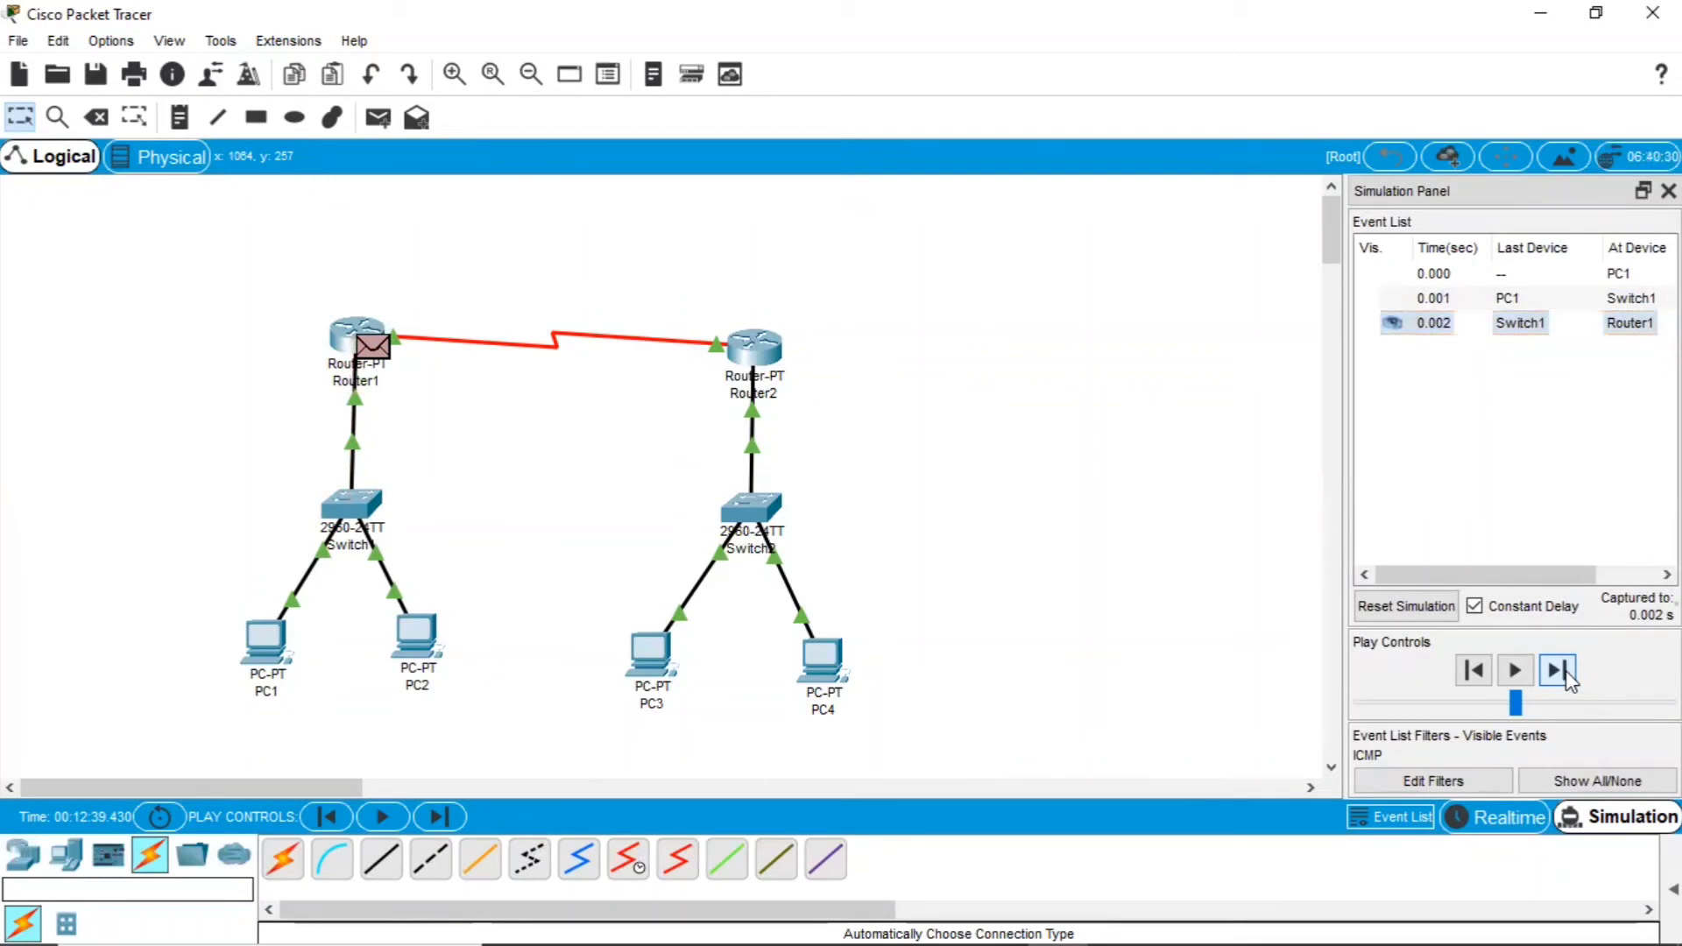
click(1566, 675)
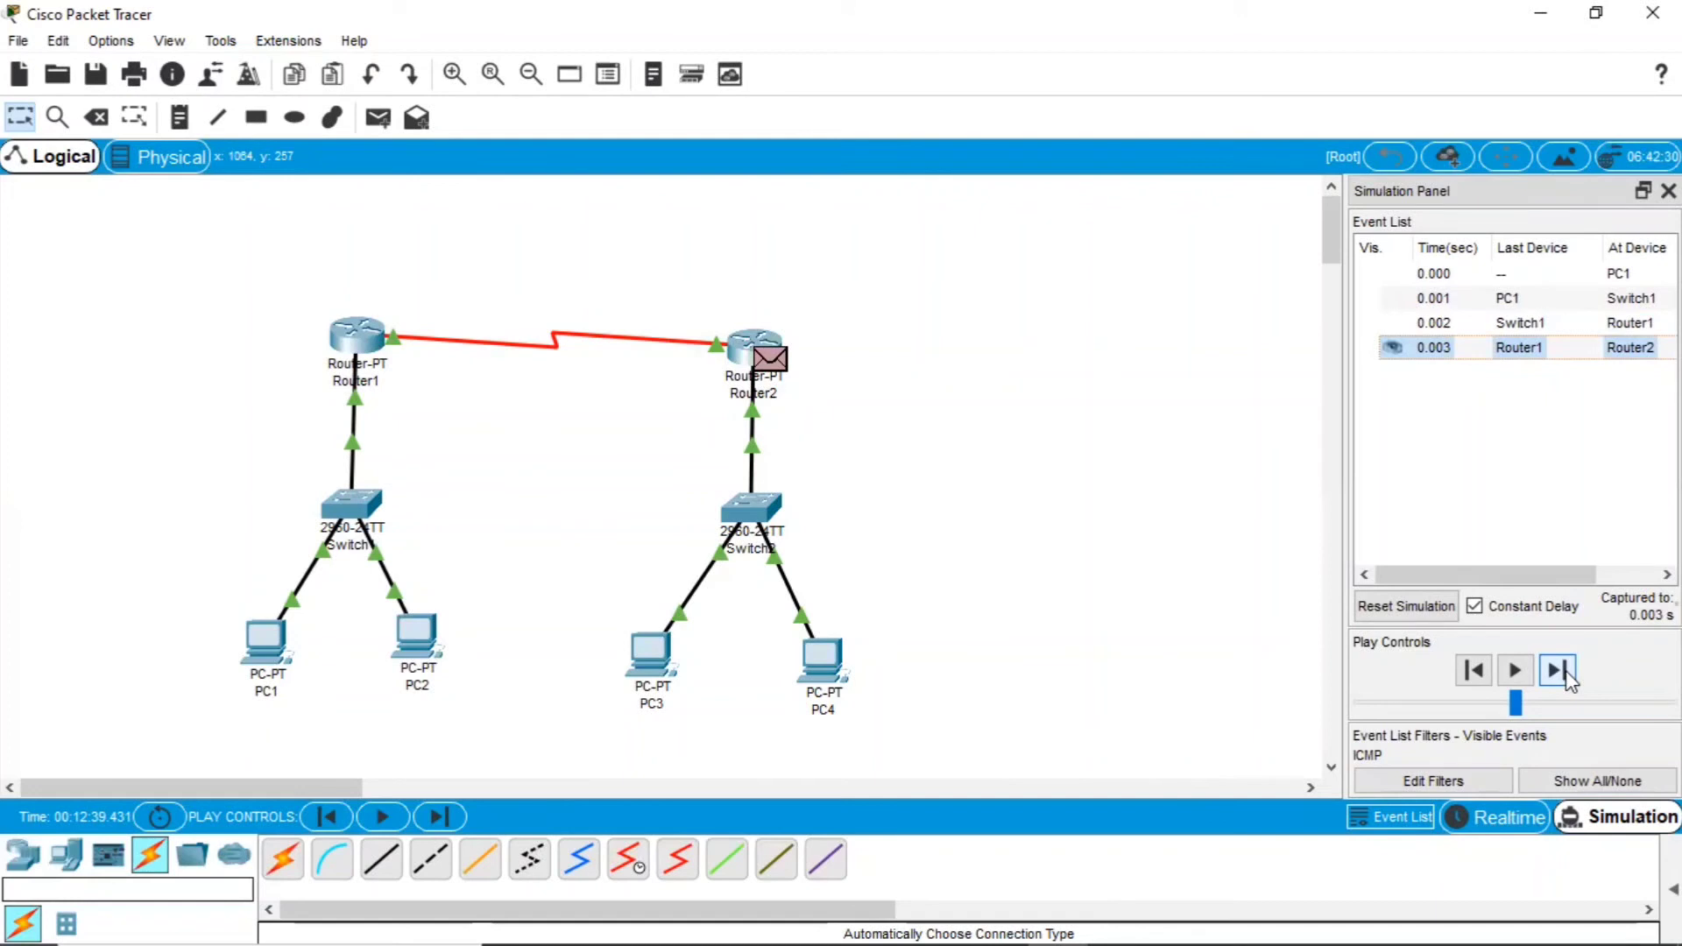
click(1567, 675)
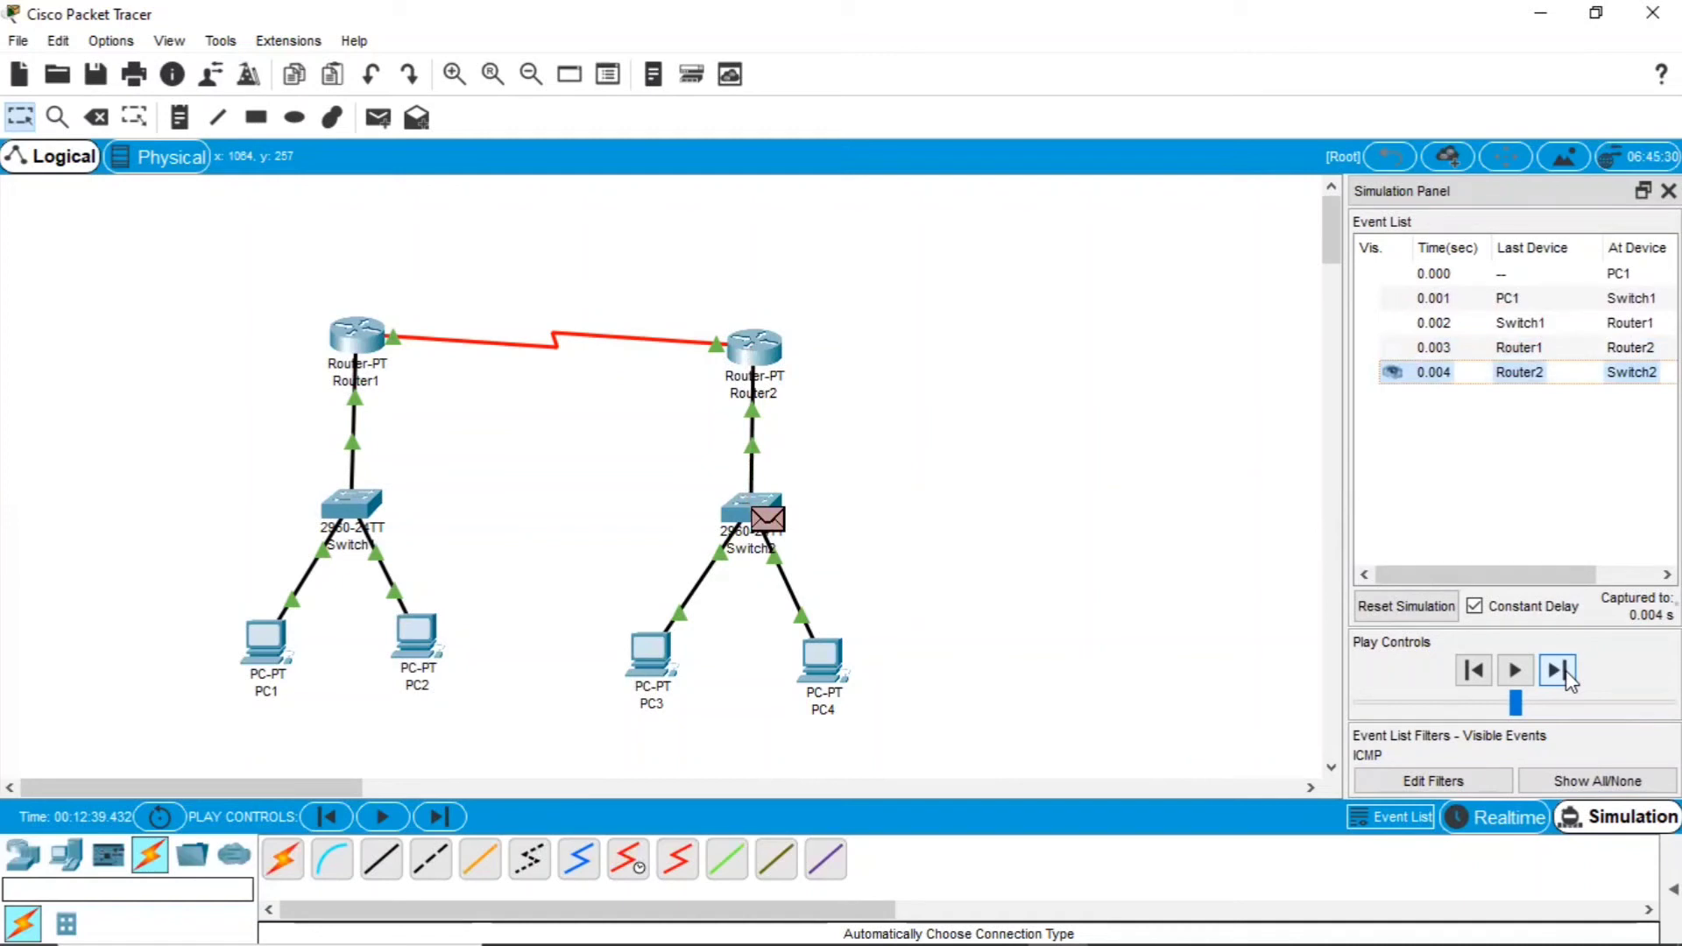
click(1566, 673)
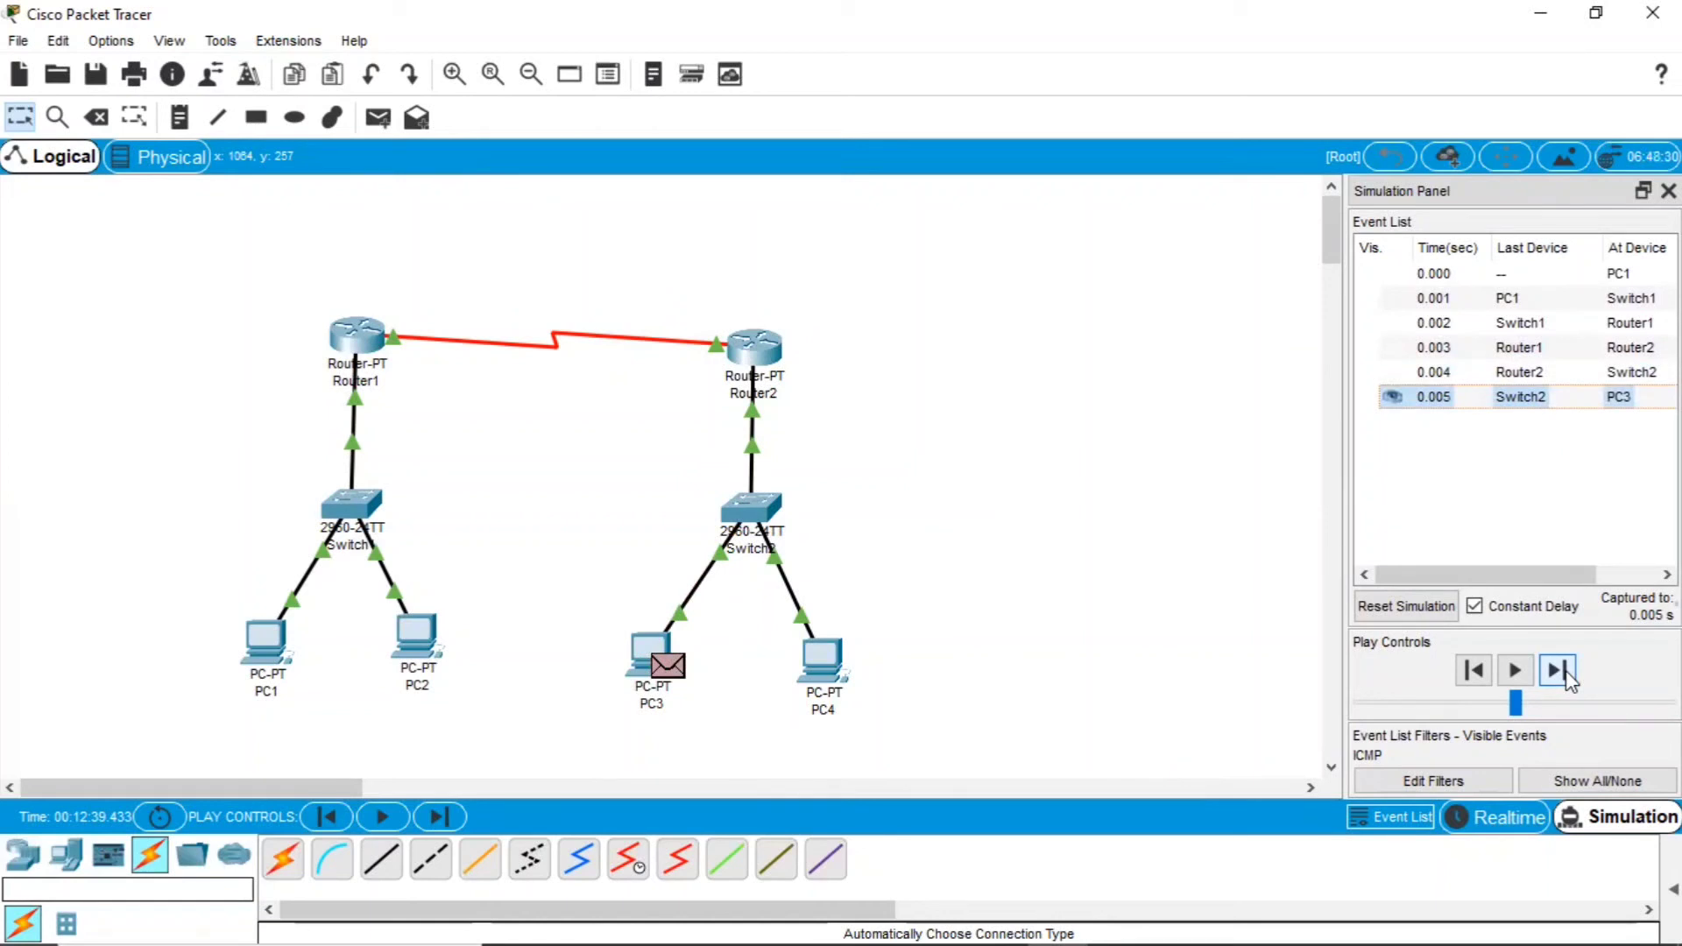
Step: Advance the simulation event by event to carry PC3's reply back through both routers to PC1
click(1567, 673)
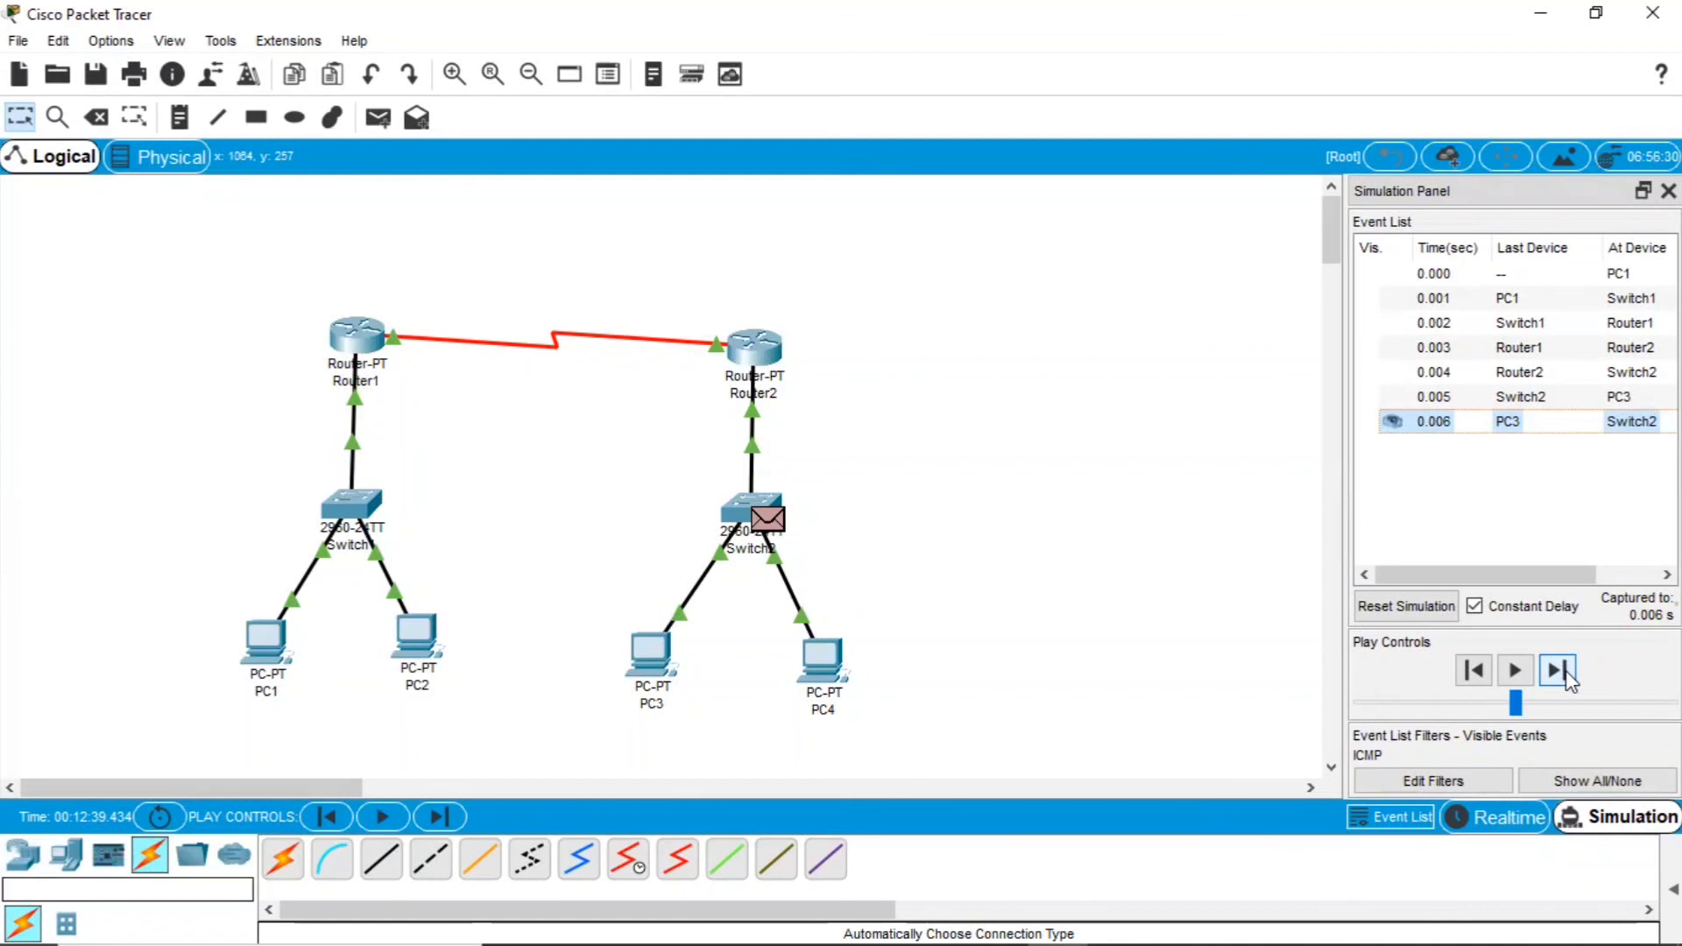
click(1558, 672)
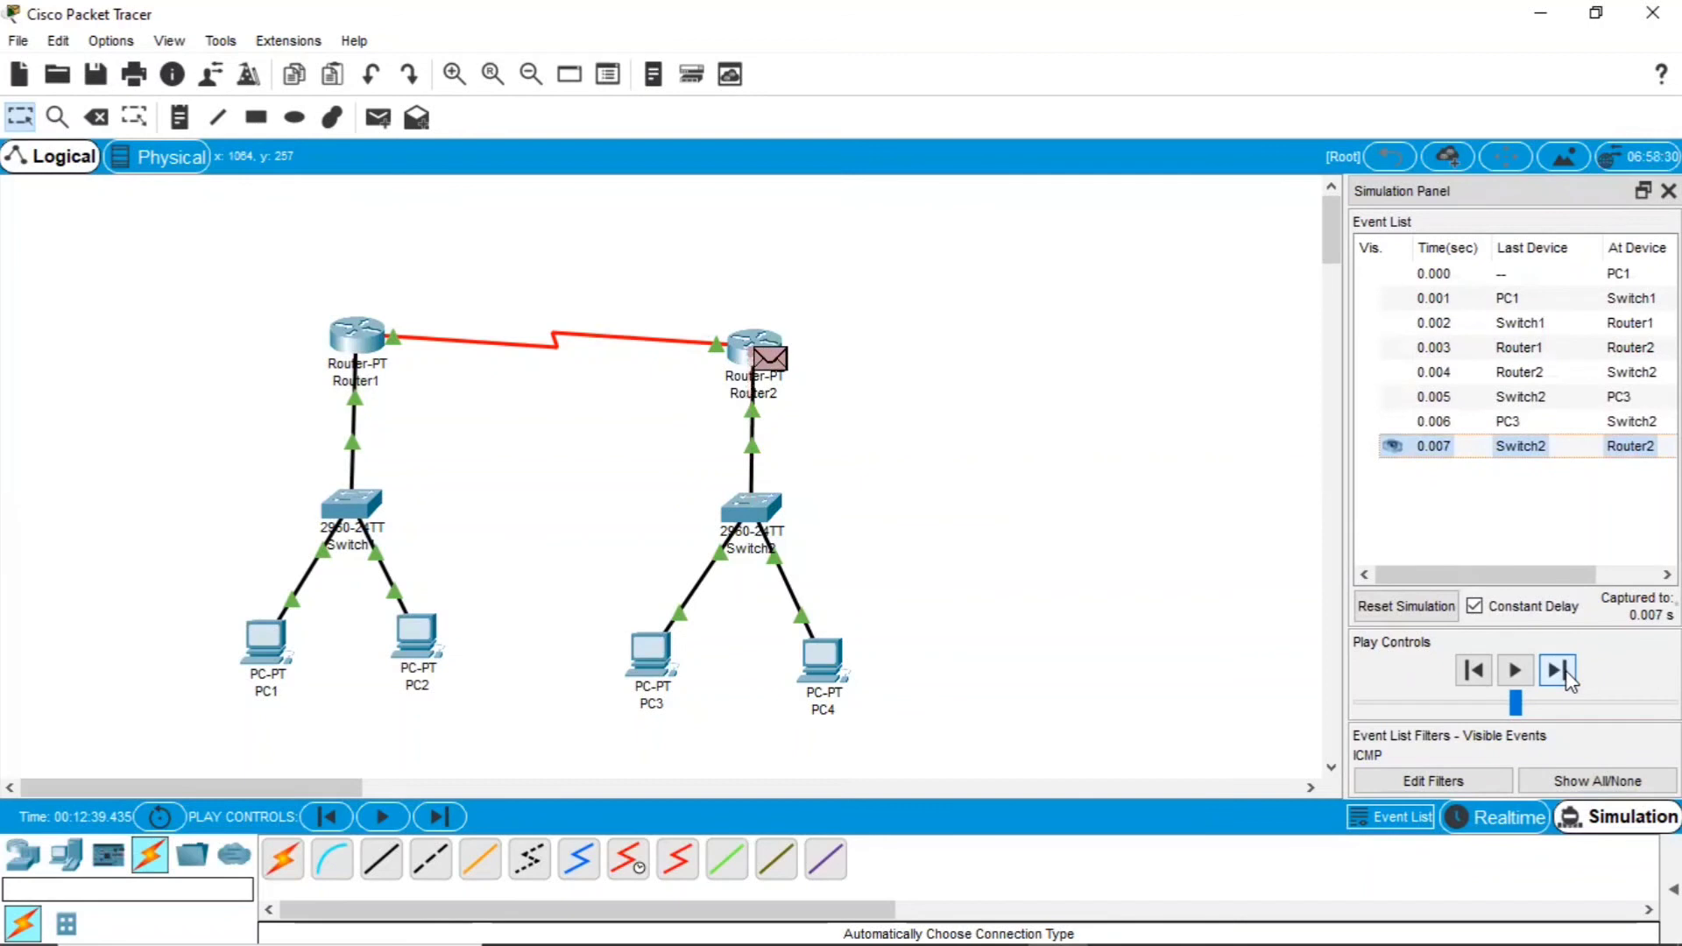
click(1564, 675)
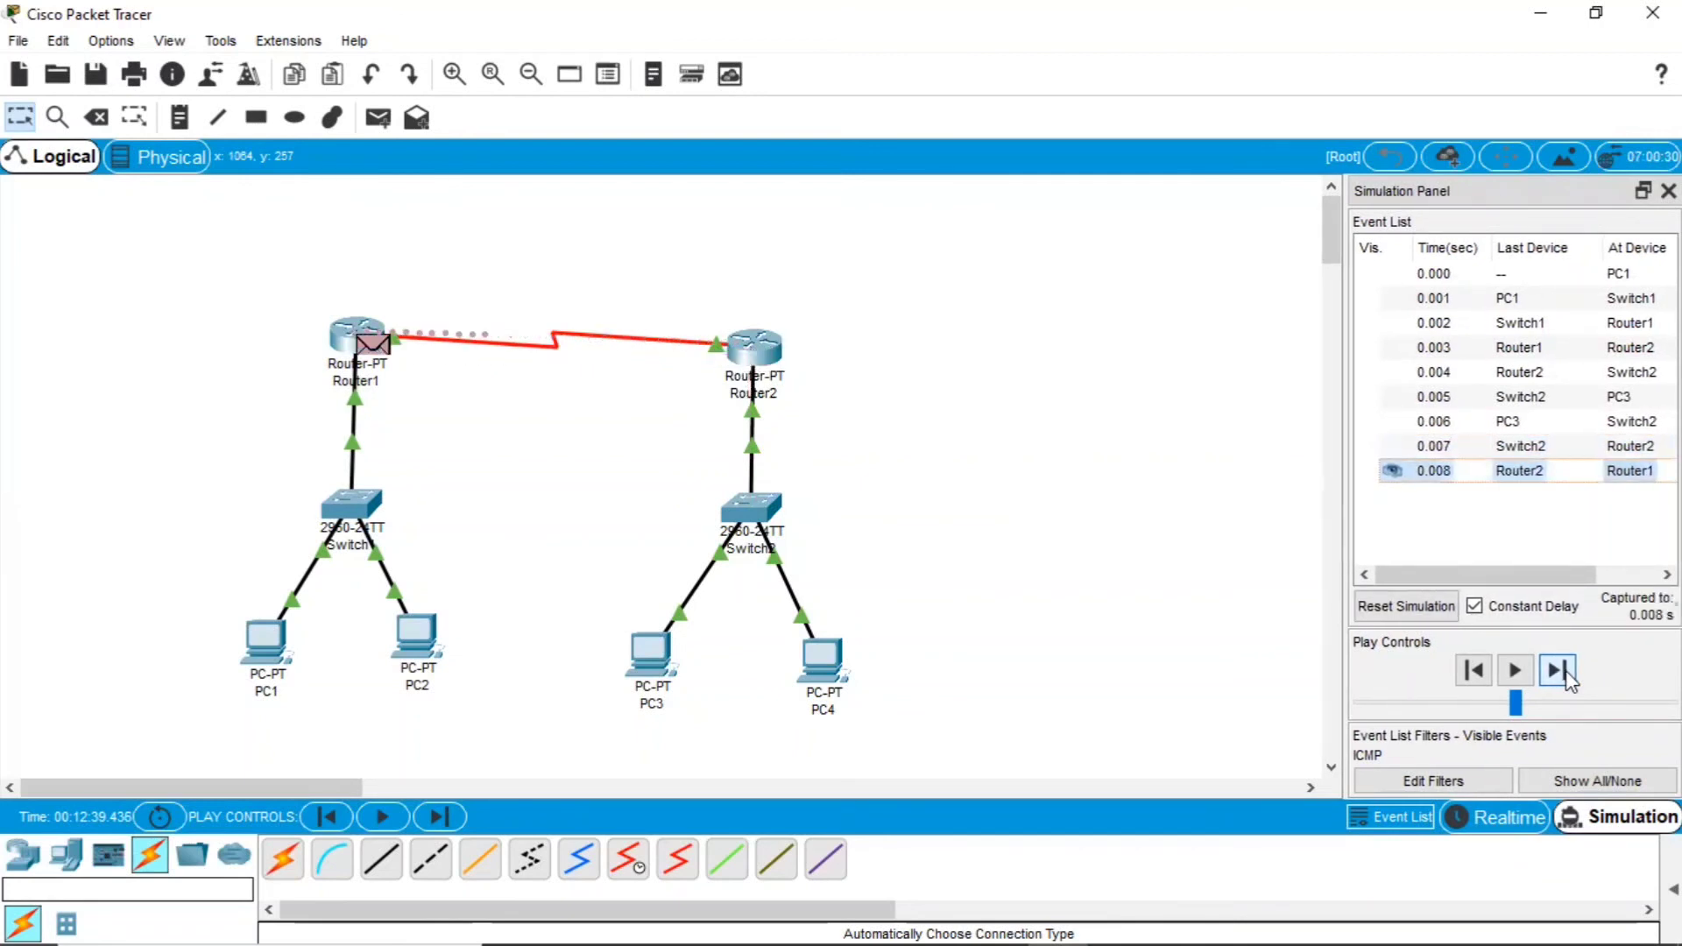
click(1566, 673)
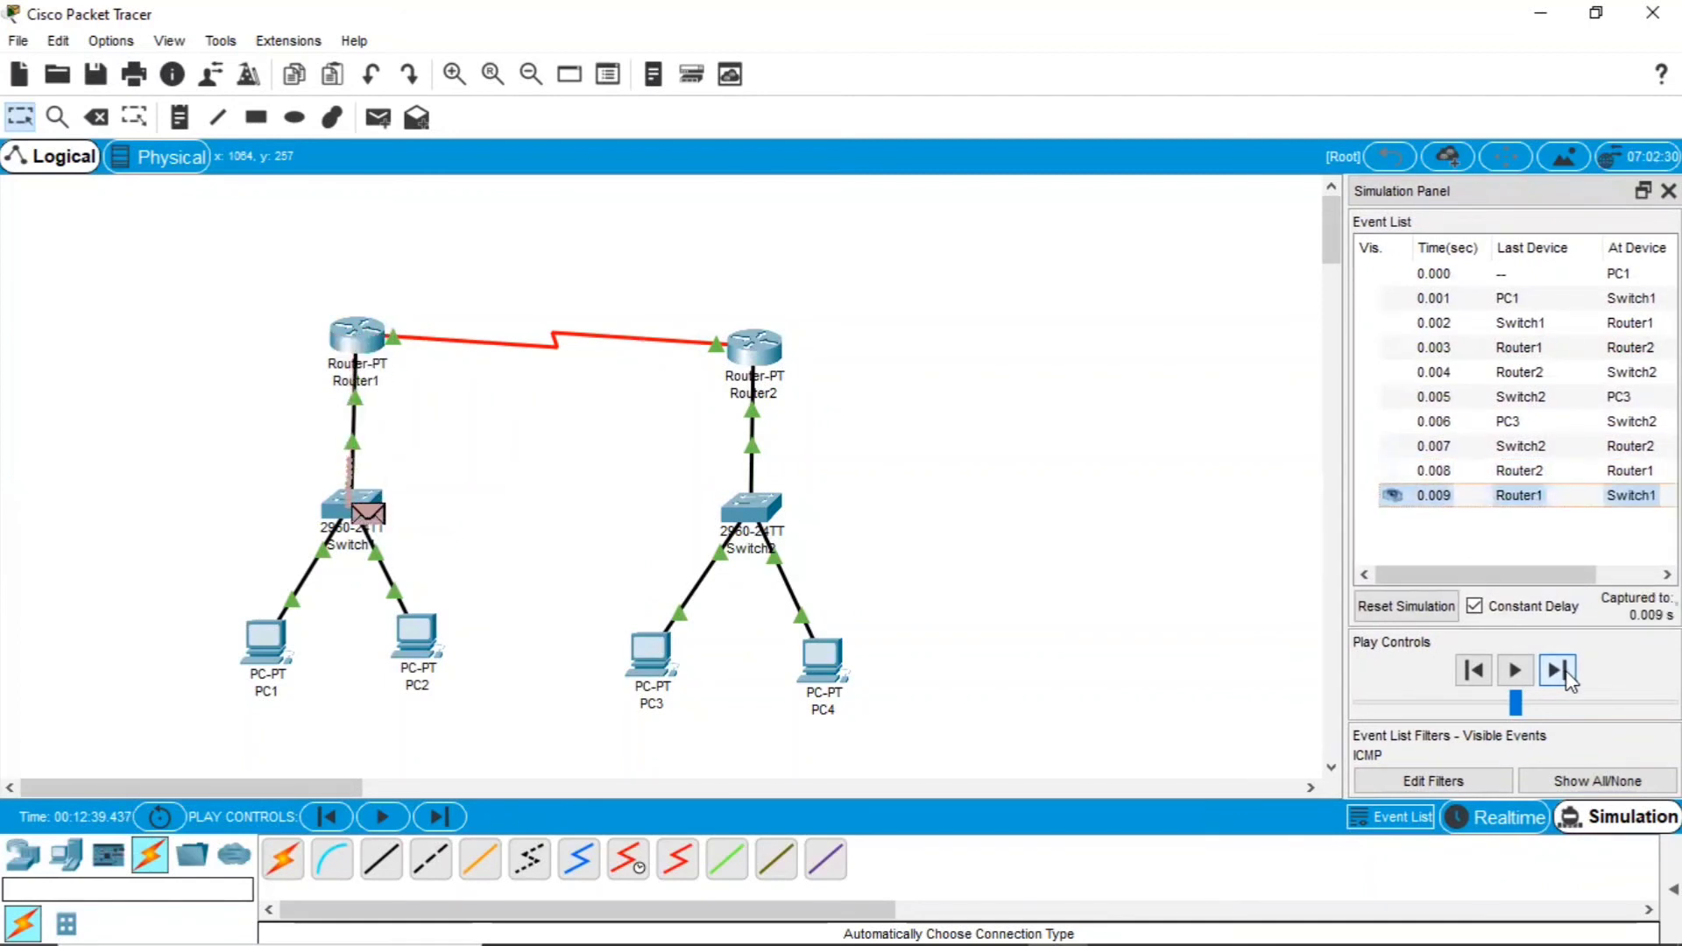
click(1559, 671)
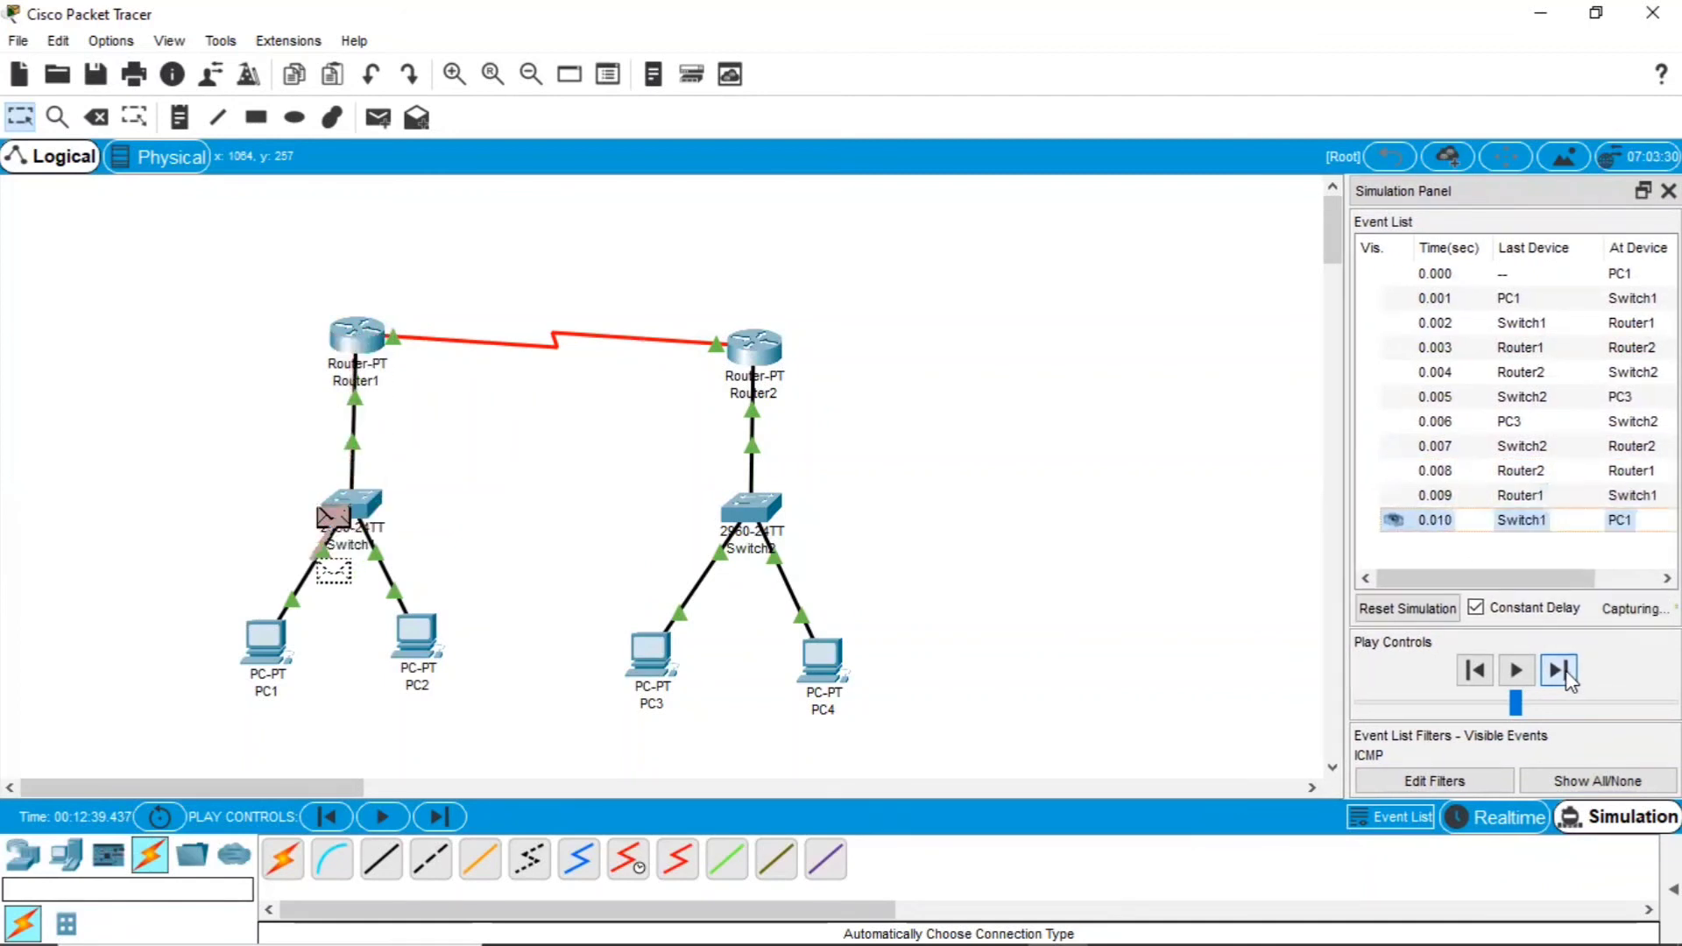